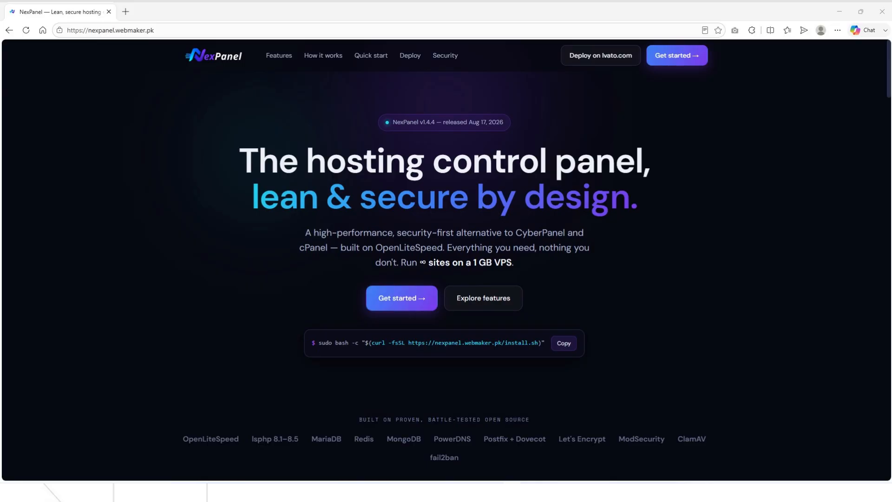
Leave the Lvato deployment page and return to the account dashboard.
scroll(291, 314, down, 10)
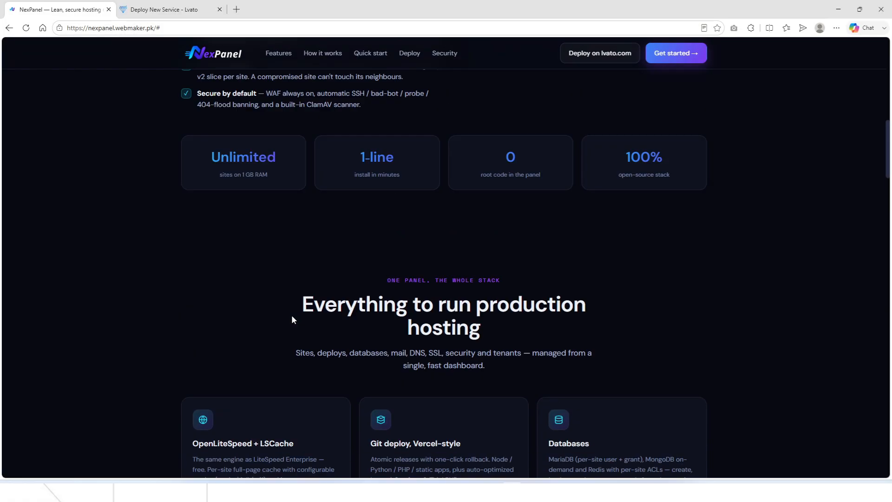
scroll(291, 314, up, 5)
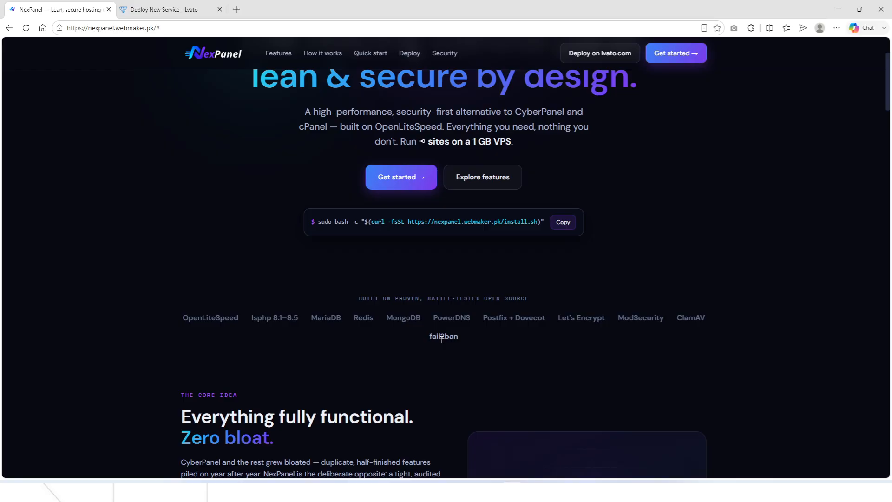
scroll(394, 298, down, 15)
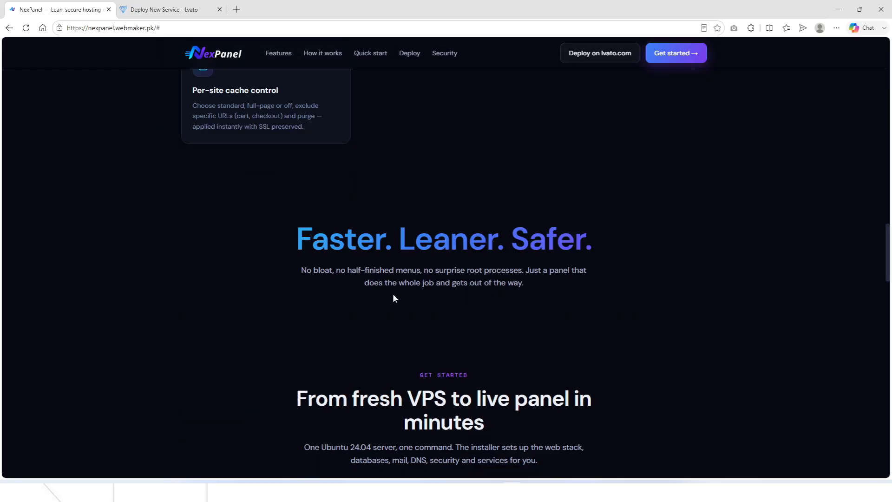
scroll(392, 298, up, 3)
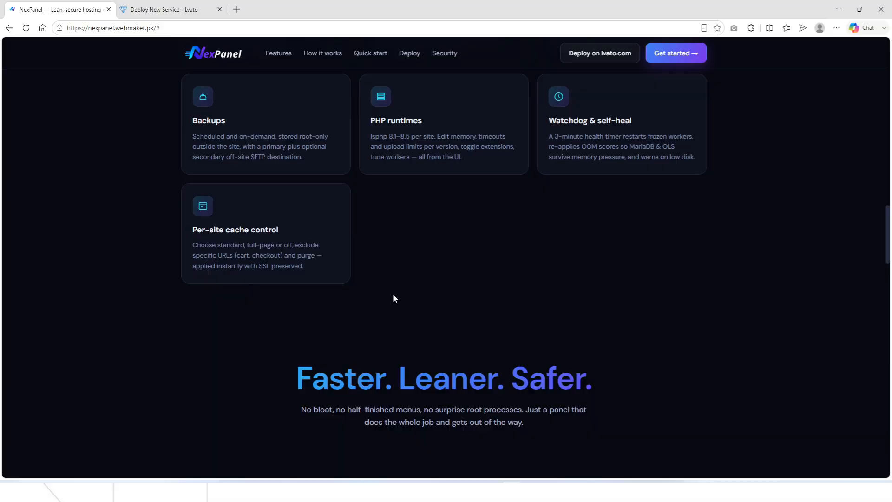
scroll(279, 276, up, 4)
scroll(368, 274, up, 3)
scroll(369, 277, down, 3)
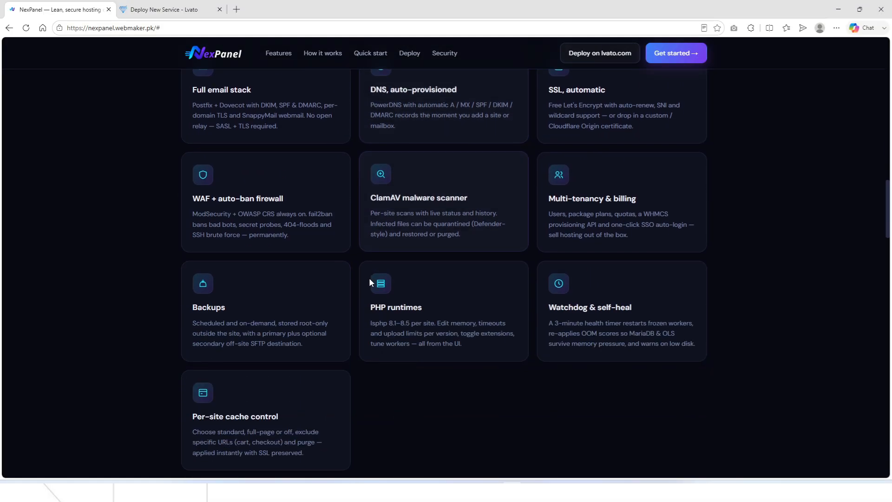
scroll(334, 284, down, 1)
scroll(328, 292, down, 1)
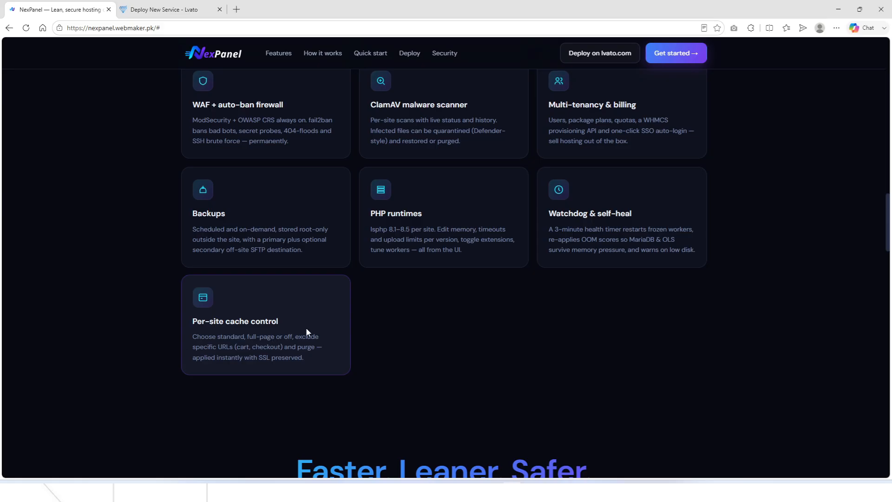
scroll(313, 318, down, 2)
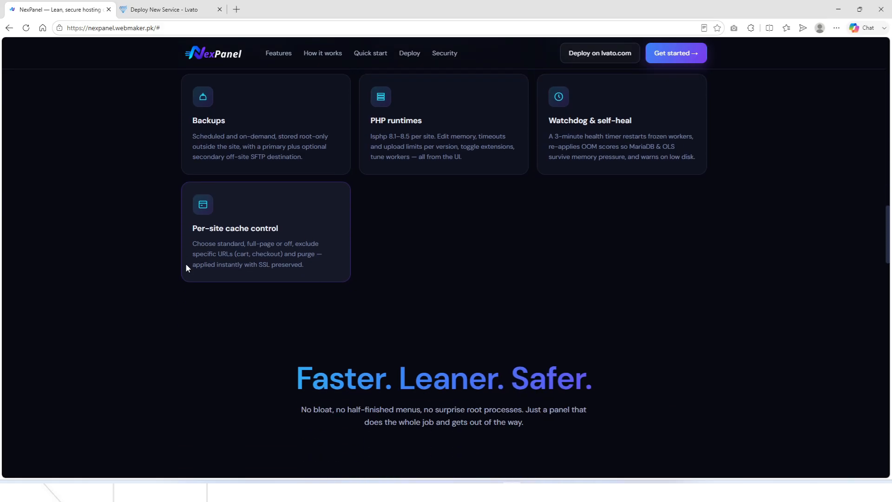
scroll(356, 276, down, 2)
scroll(354, 280, down, 10)
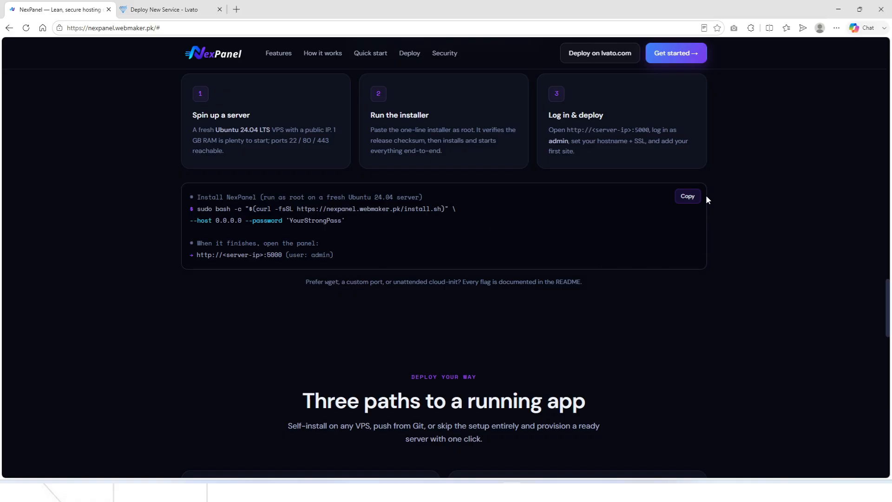
scroll(639, 262, up, 15)
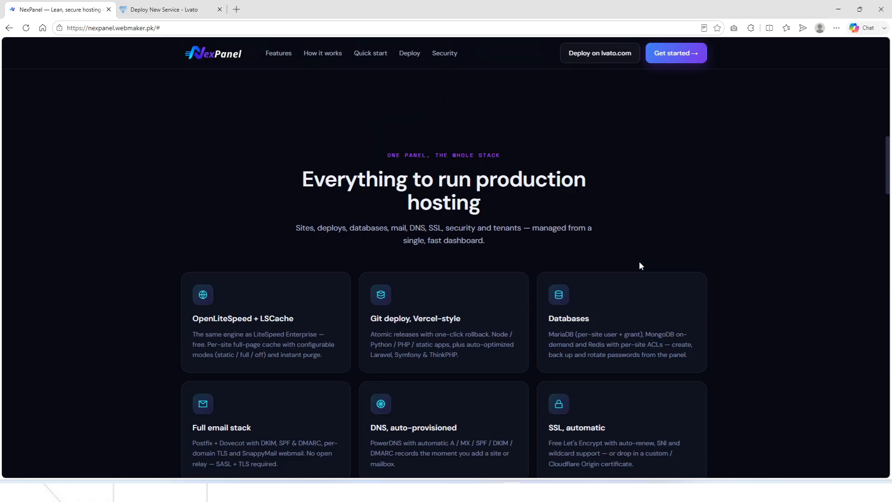
scroll(639, 266, up, 5)
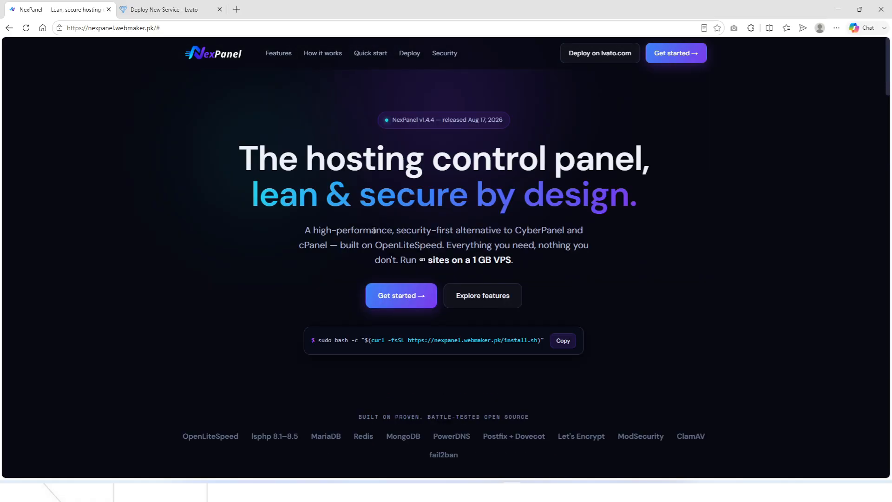
click(145, 4)
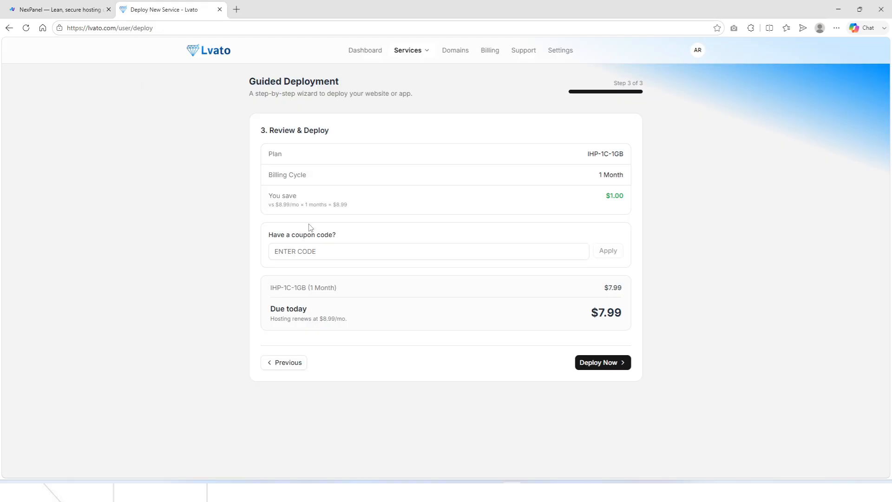
click(190, 51)
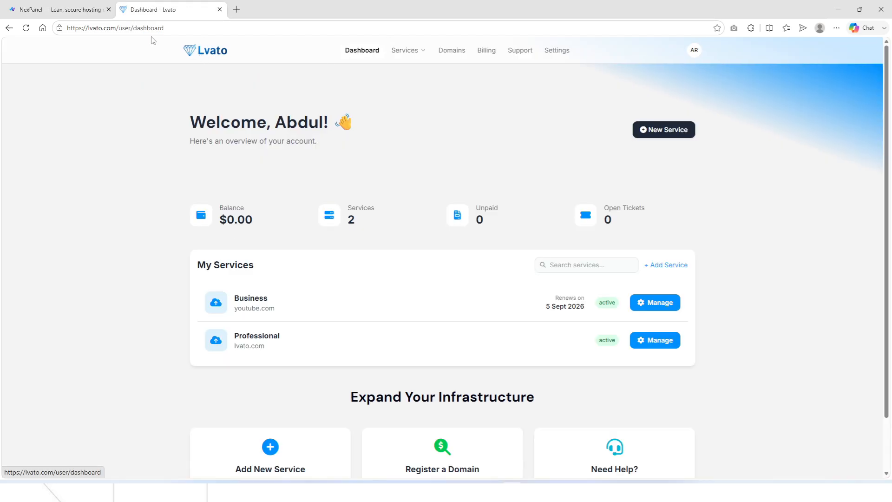
Open lvato.com in a new tab and add the IHP-1C-1GB VPS plan to the cart.
drag(120, 28, 335, 3)
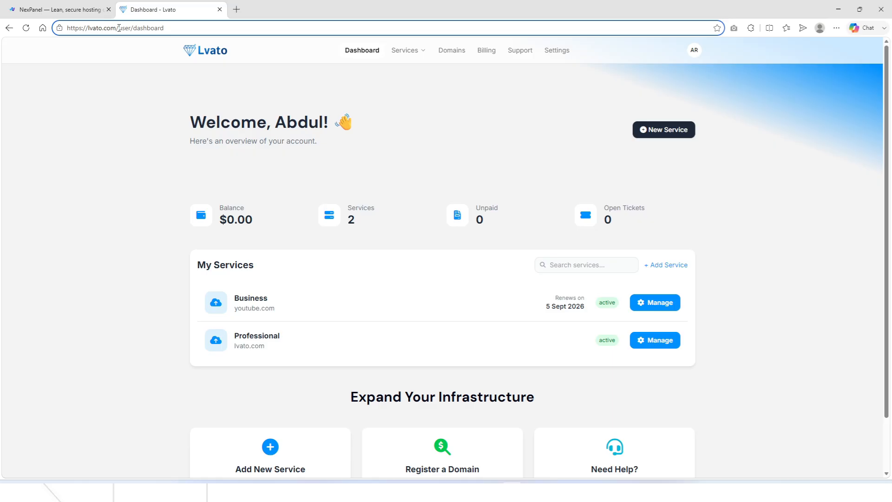
drag(119, 28, 64, 27)
drag(93, 28, 301, 6)
mouse_move(423, 56)
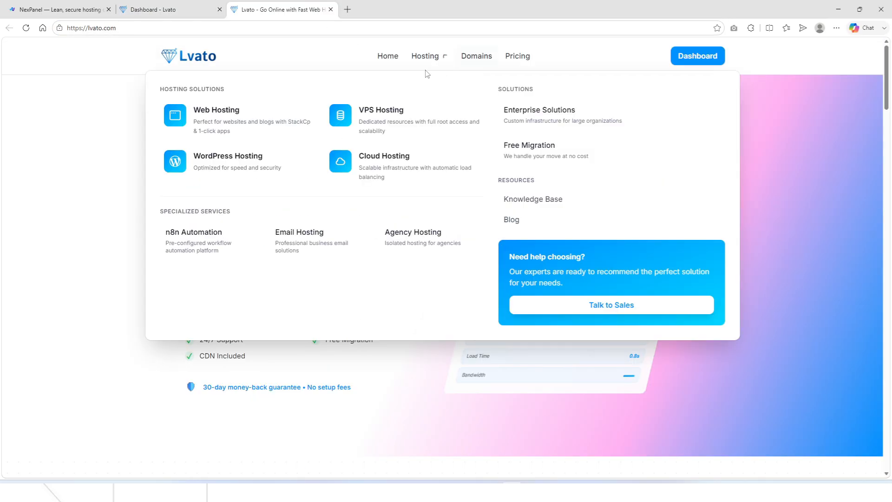
click(387, 119)
scroll(420, 248, down, 8)
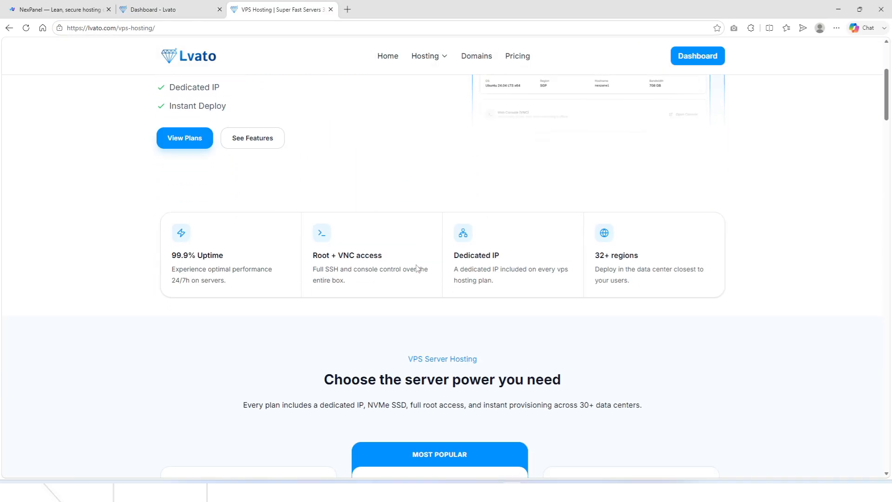
scroll(430, 266, down, 3)
scroll(726, 262, down, 2)
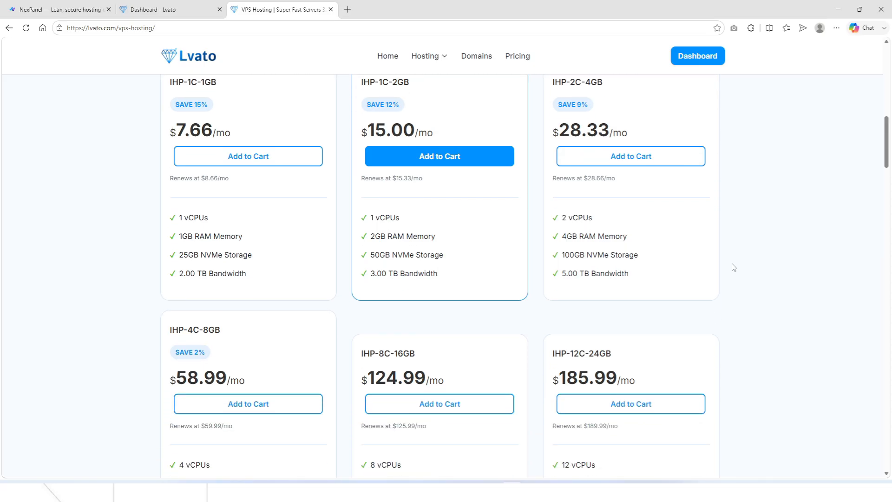
click(207, 161)
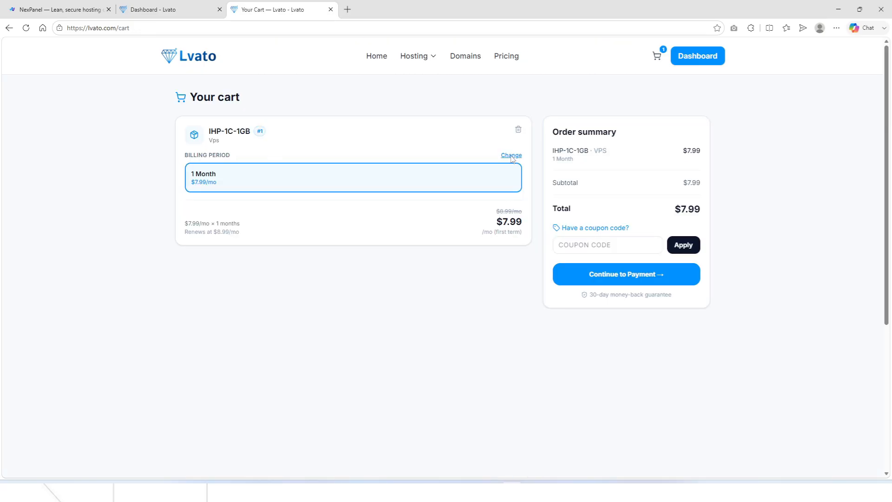
Keep 1-month billing for IHP-1C-1GB and pay the $7.99 order.
click(512, 156)
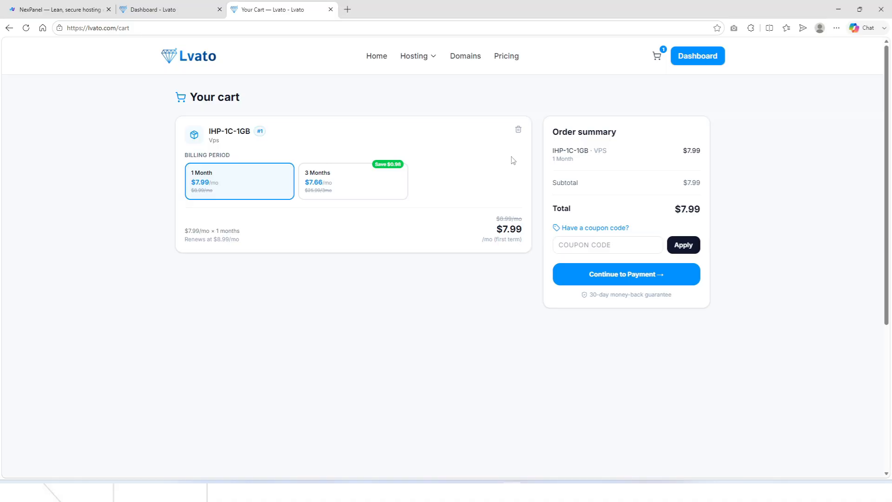
click(342, 190)
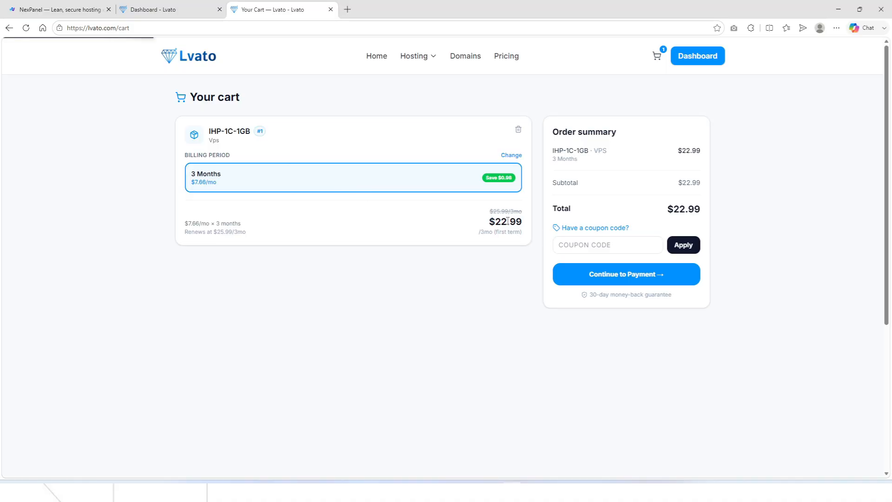
click(511, 156)
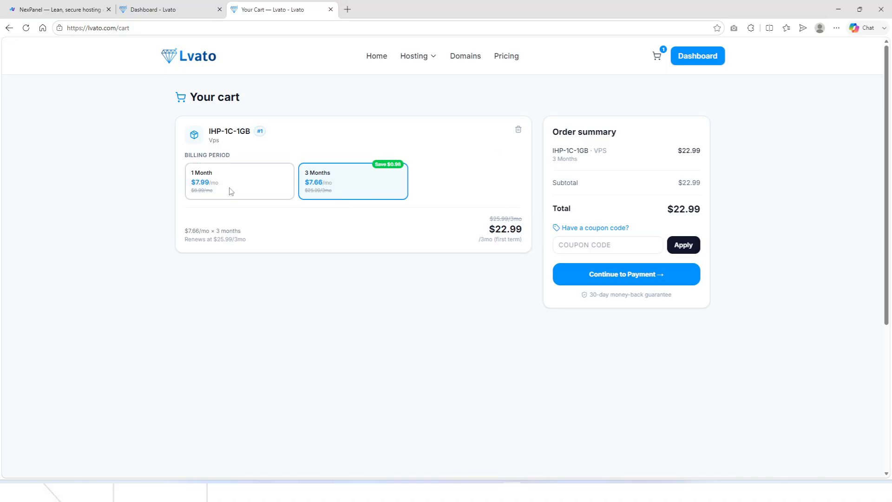
click(231, 191)
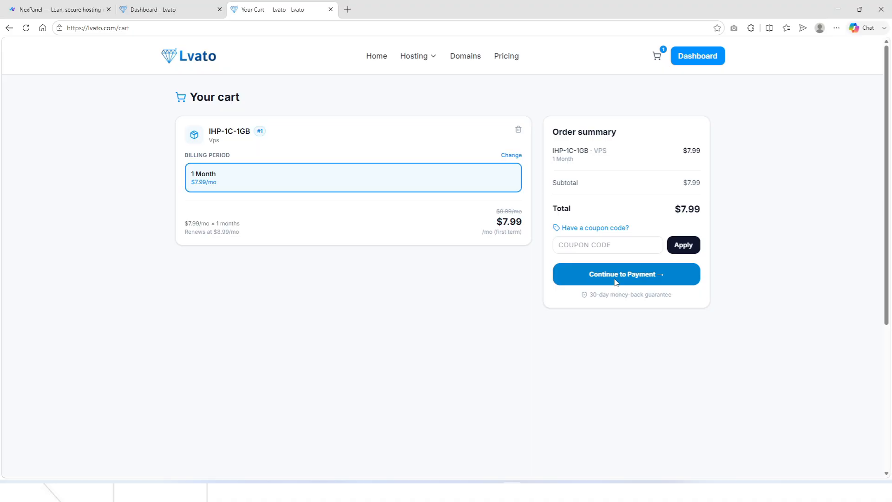
click(618, 281)
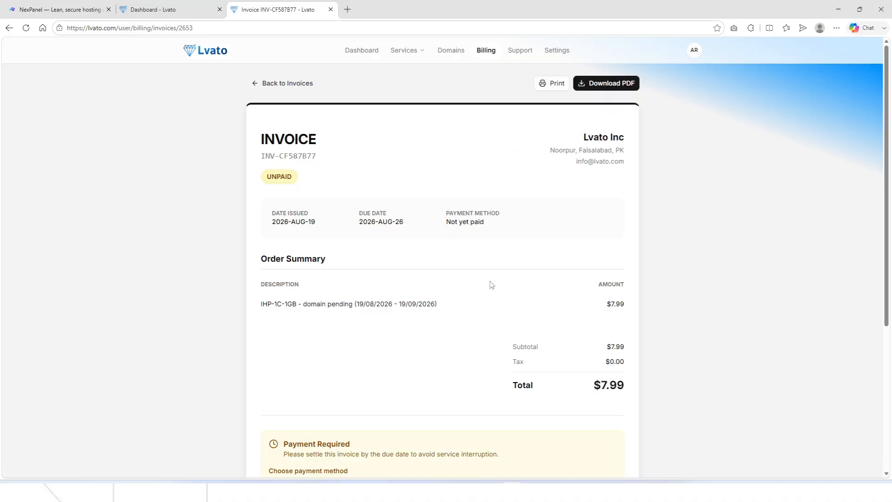
Open the IHP-1C-1GB service from Services to reach its Deploy Instance options.
scroll(490, 279, down, 3)
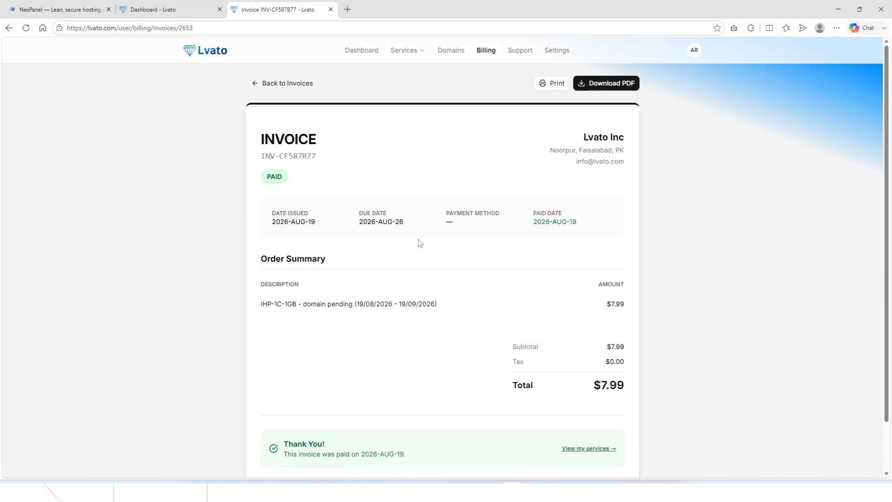
scroll(417, 239, down, 2)
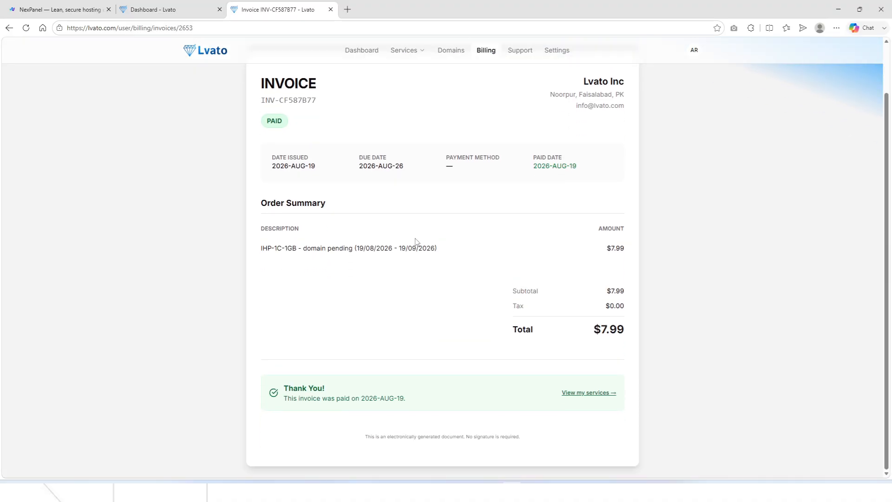
scroll(415, 238, up, 2)
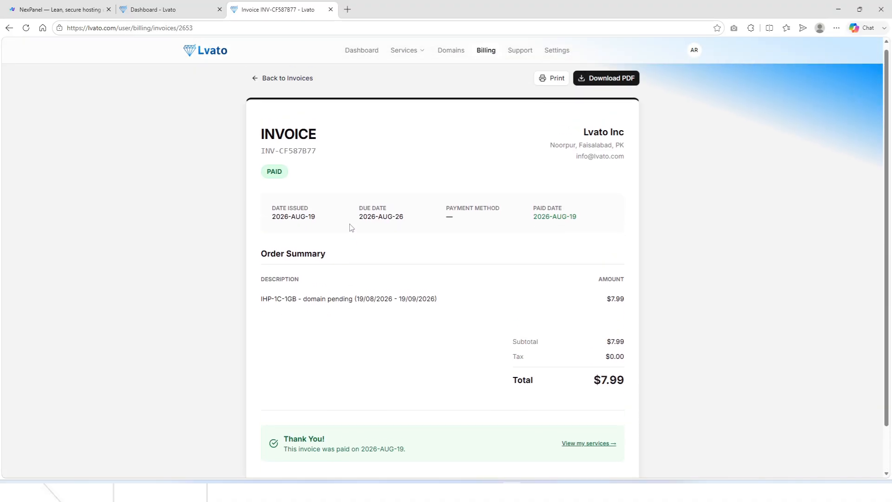
click(392, 56)
click(404, 124)
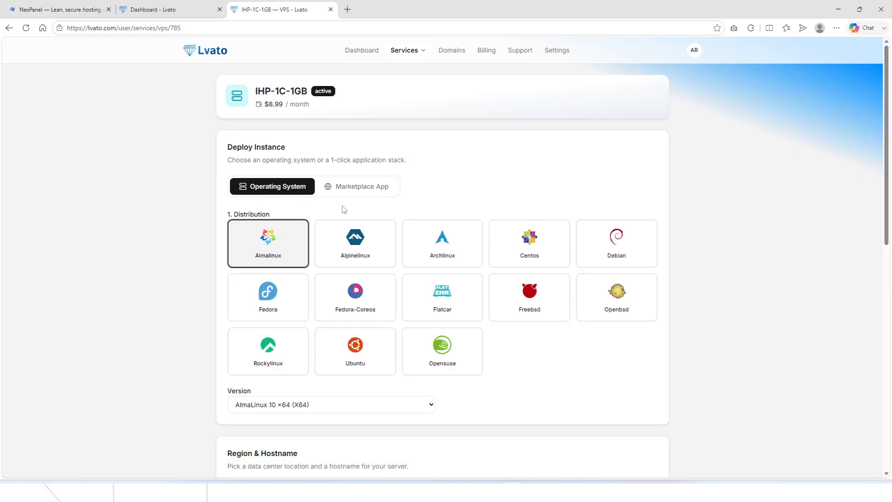
Choose the NexPanel 1-click application stack for the VPS.
click(364, 184)
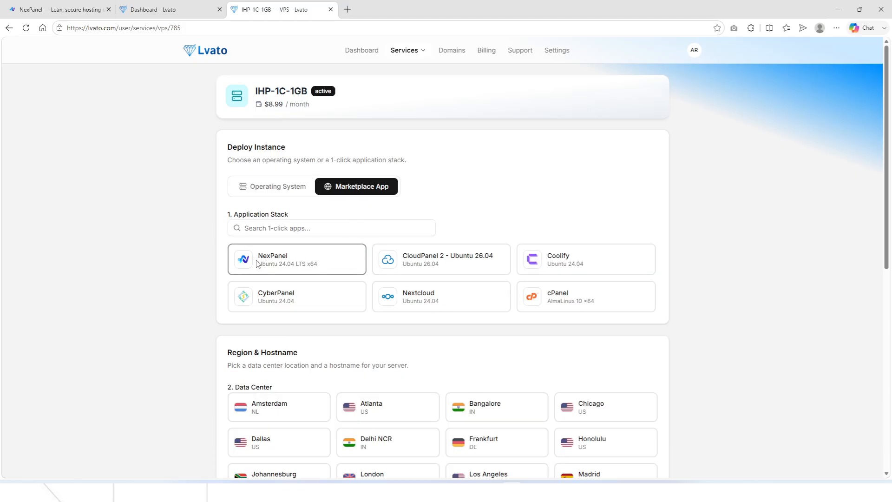
click(274, 263)
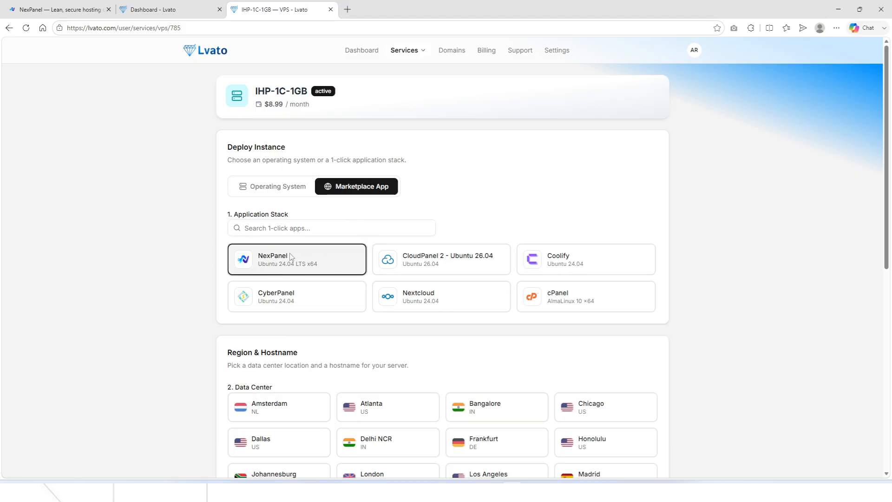
click(156, 5)
click(274, 9)
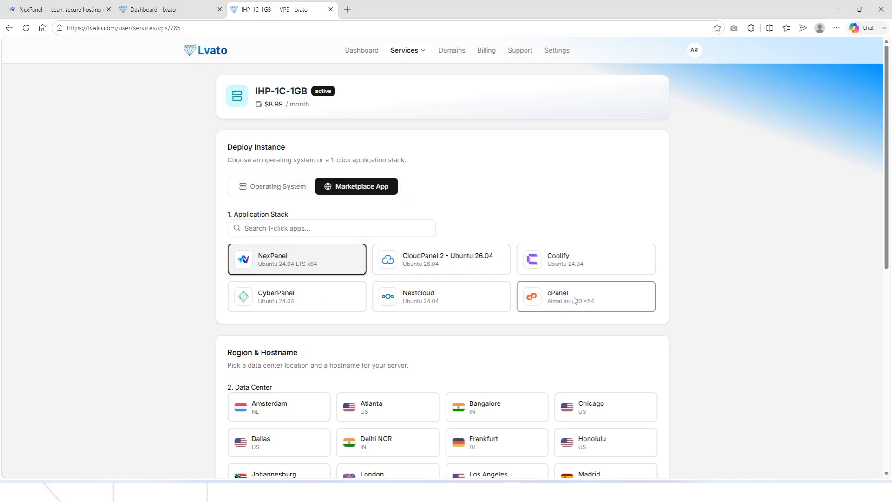
scroll(574, 300, down, 2)
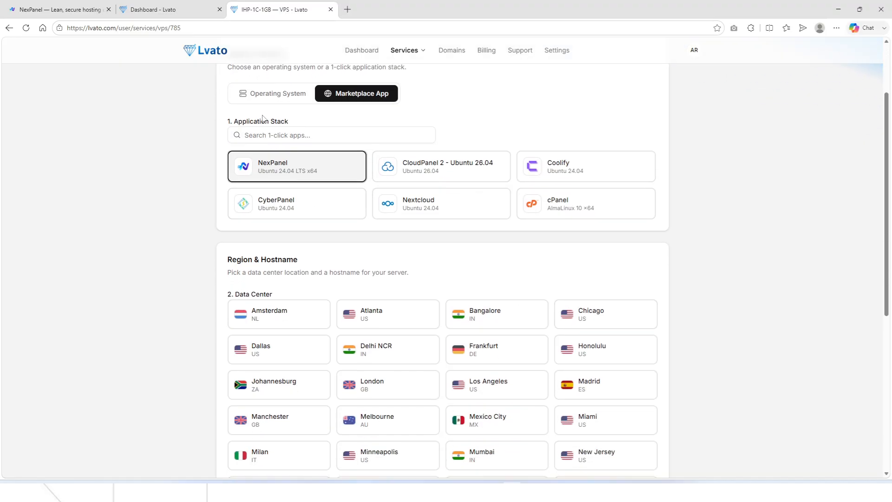
click(284, 94)
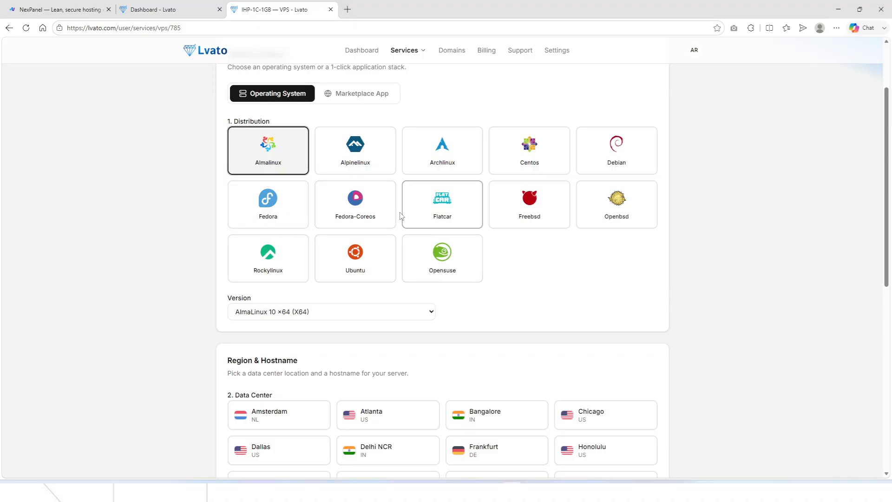
click(333, 96)
scroll(365, 252, down, 5)
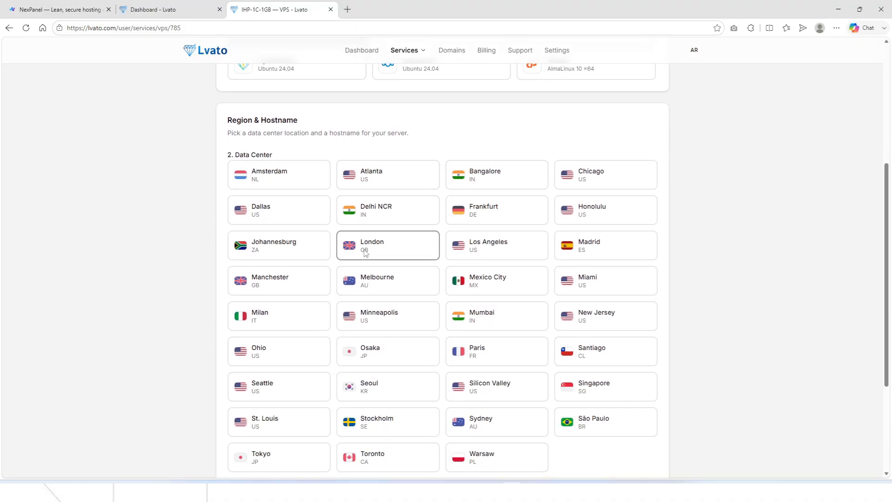
scroll(364, 253, down, 2)
scroll(618, 316, up, 1)
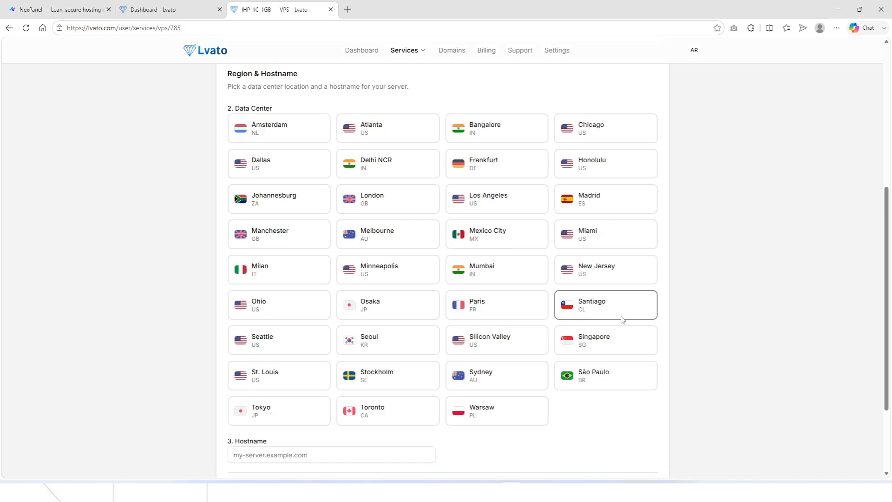
Pick the Singapore data centre, set hostname server.lvatotesting.top, and deploy the server.
click(595, 342)
scroll(464, 335, down, 3)
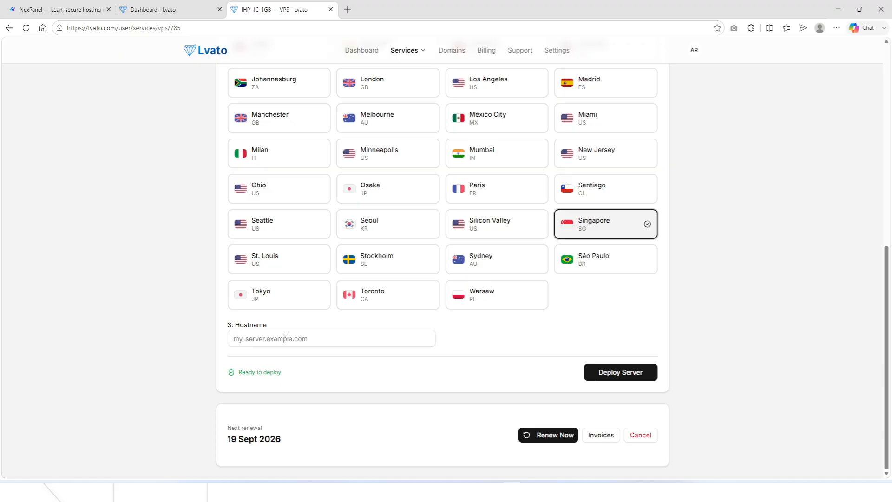
click(285, 337)
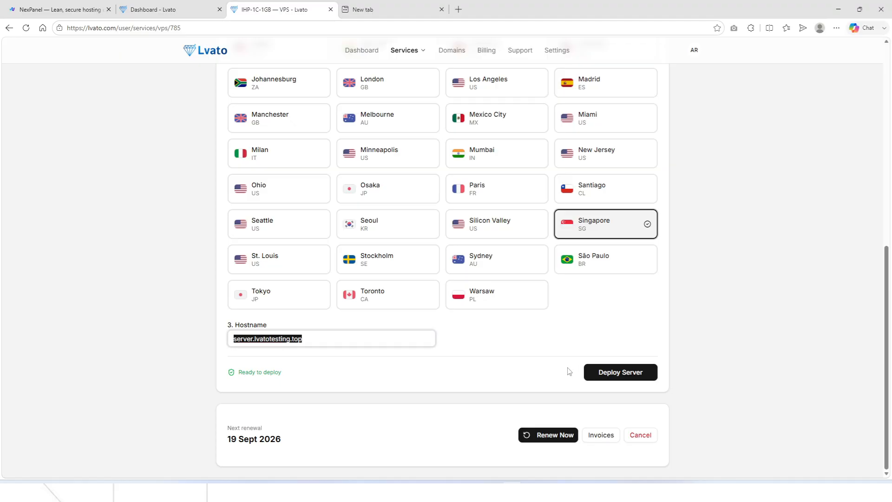
click(563, 369)
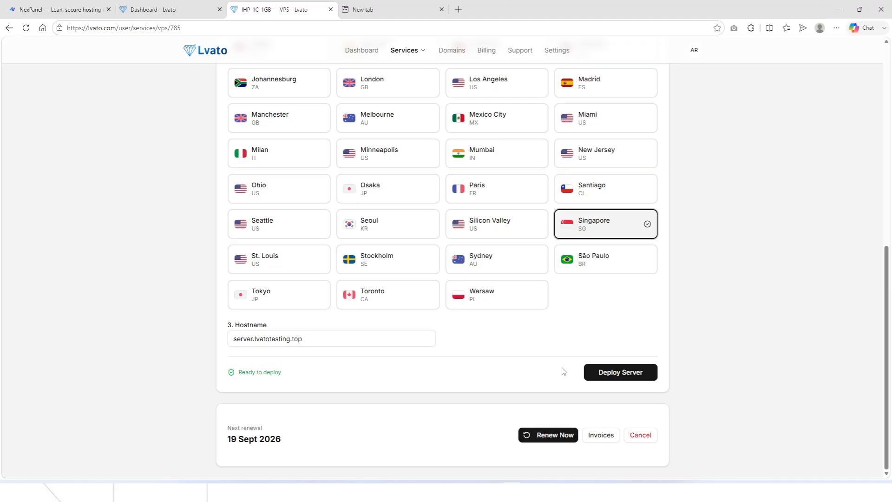
click(613, 372)
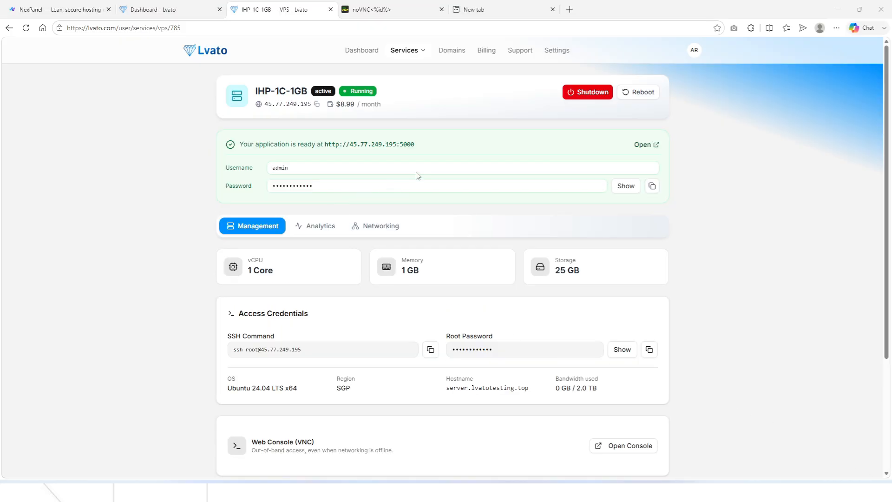
Open the application URL and sign in to NexPanel with the admin username and password.
click(655, 148)
key(ctrl+shift+Tab)
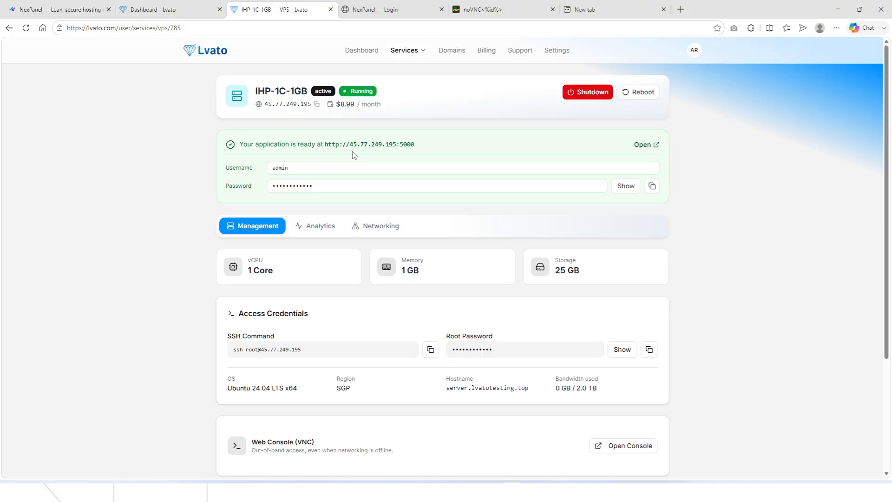
click(396, 5)
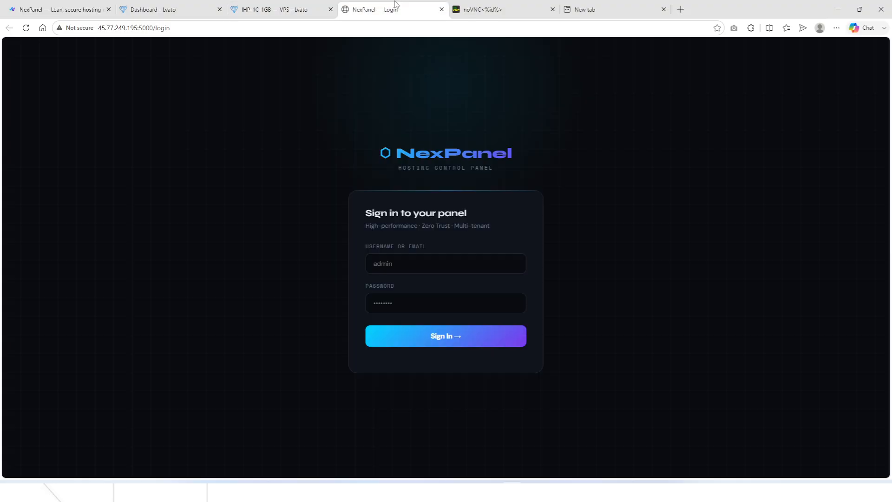
click(413, 297)
key(ctrl+v)
click(408, 265)
text(ad)
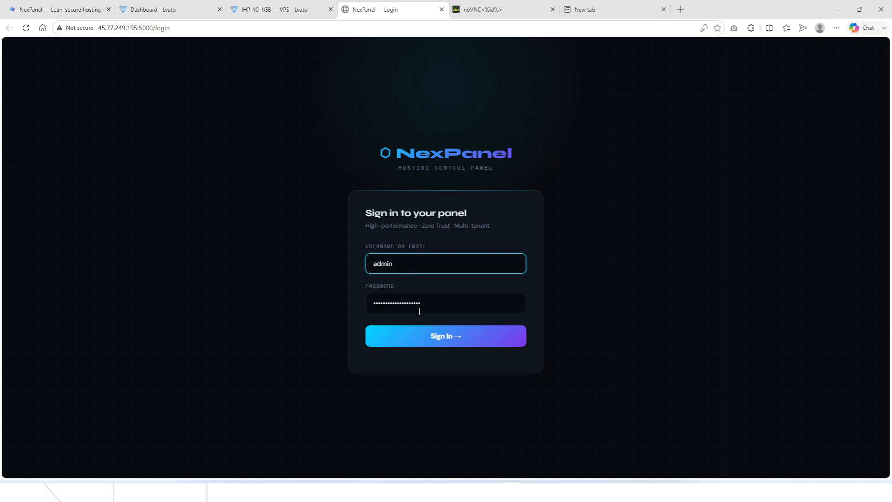
click(421, 337)
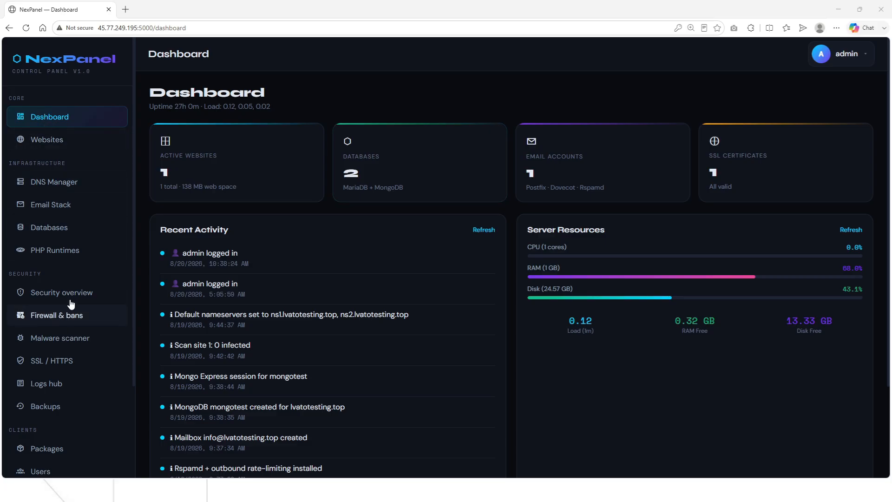
Dismiss the save-password prompt and open Updates, showing version 1.4.4 is current.
scroll(72, 315, down, 2)
scroll(65, 223, up, 2)
scroll(636, 387, down, 3)
scroll(670, 422, up, 3)
scroll(645, 364, down, 3)
scroll(721, 384, up, 3)
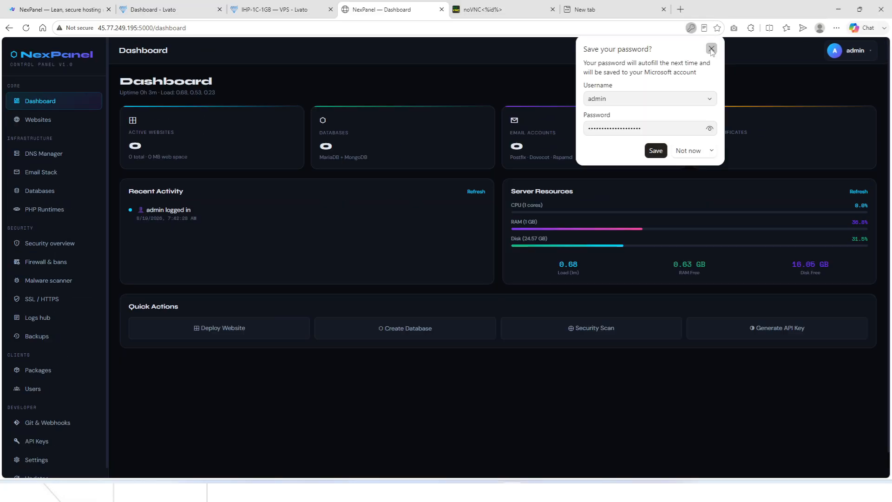
click(711, 48)
scroll(28, 408, down, 2)
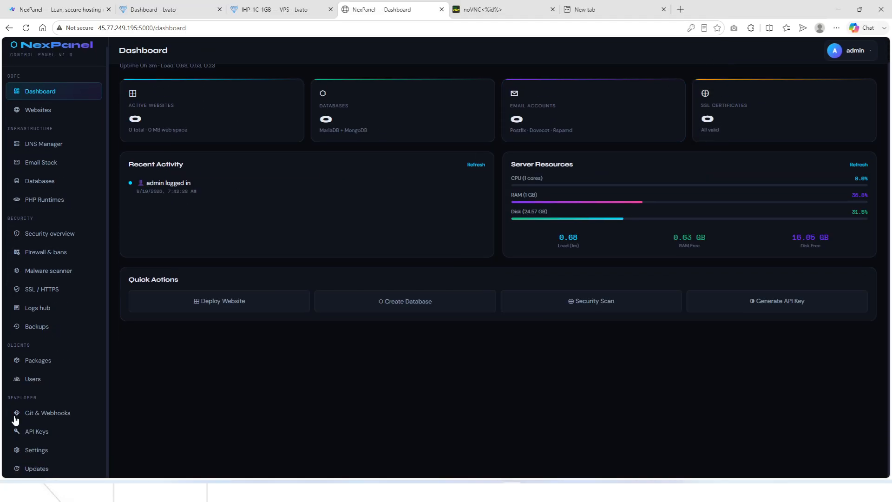
click(38, 468)
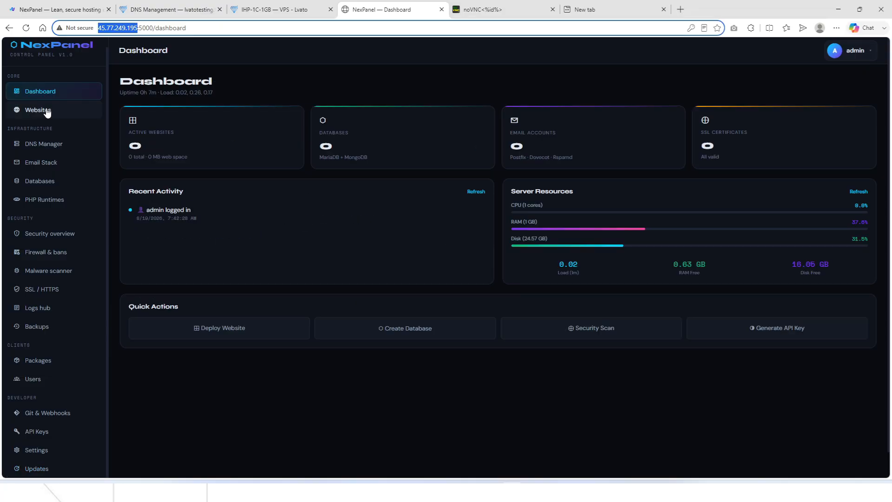
View the Websites and Databases pages, glance at Lvato's DNS records, then return to NexPanel.
click(47, 111)
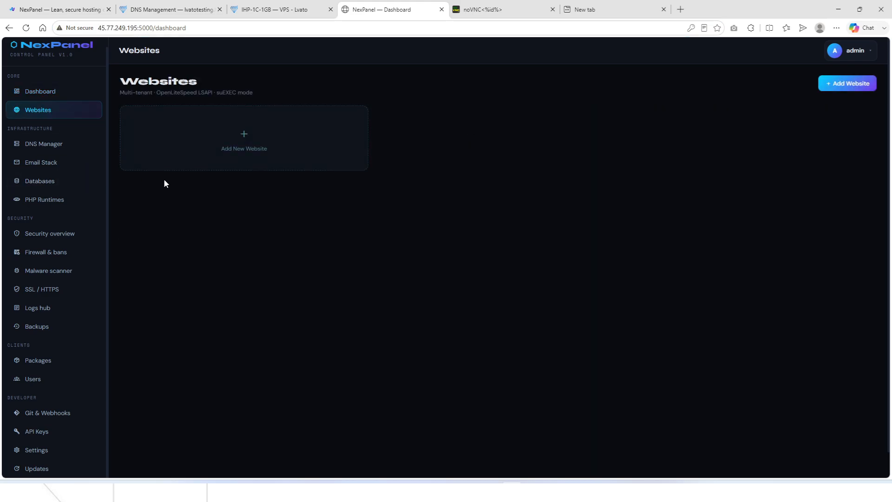
click(40, 181)
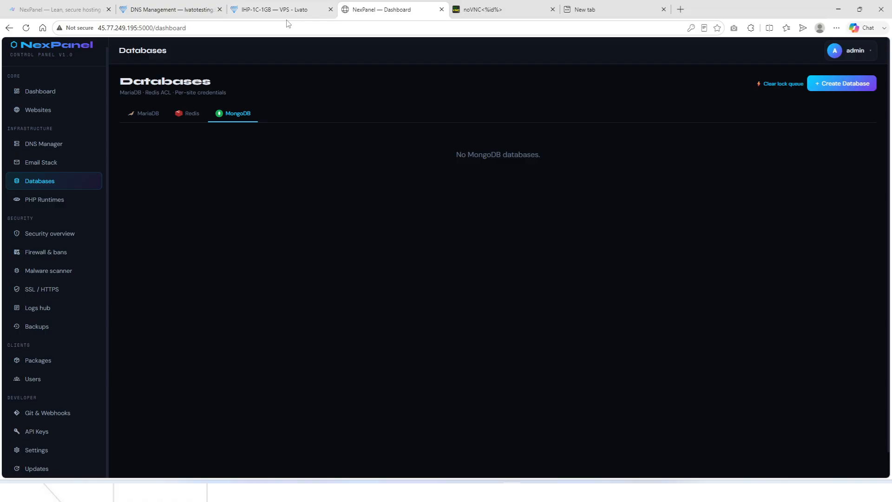
click(274, 10)
click(204, 9)
scroll(287, 133, up, 2)
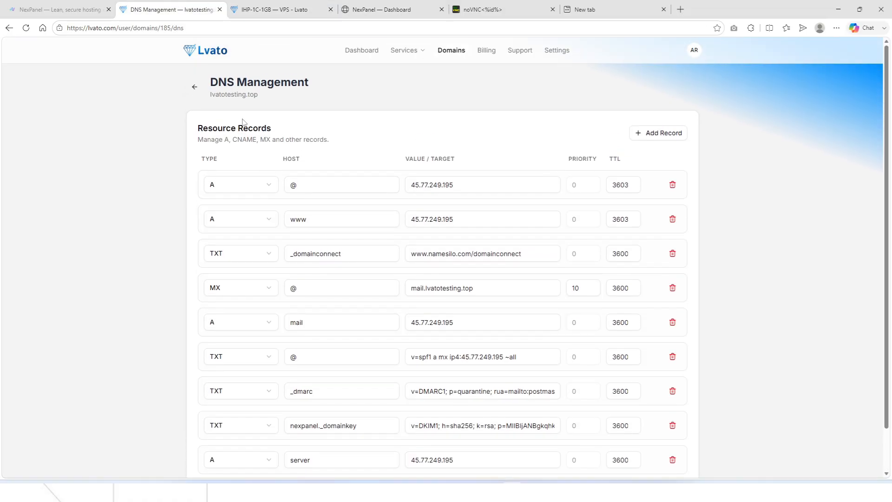
drag(211, 94, 257, 94)
click(381, 9)
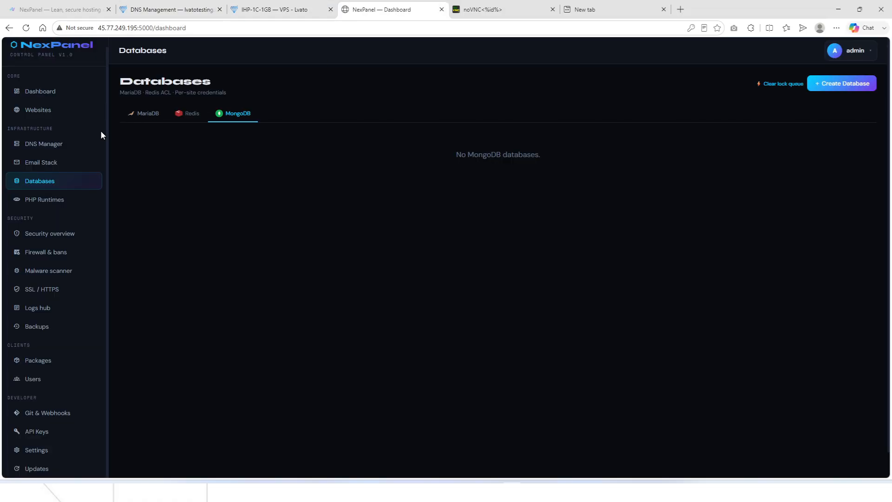
click(487, 244)
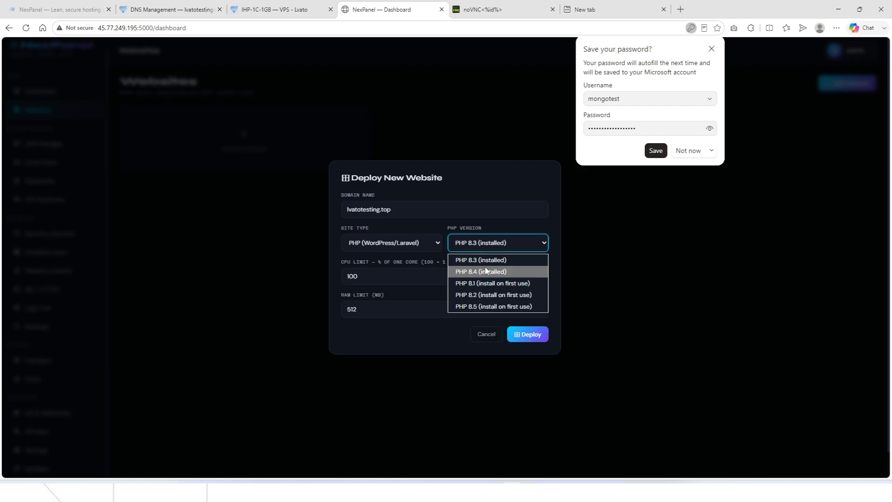
Deploy lvatotesting.top with PHP 8.4, PHP (WordPress/Laravel) type, CPU limit 100 and 512 MB RAM.
click(486, 271)
click(352, 245)
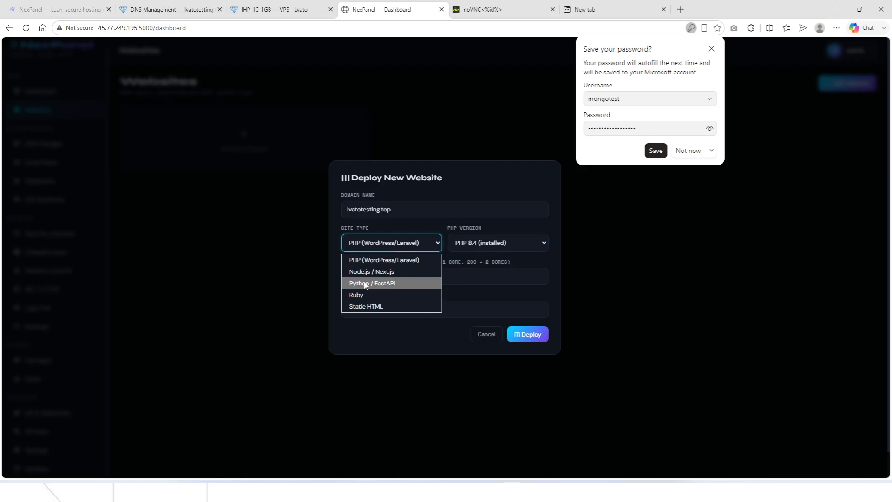
click(376, 261)
click(712, 49)
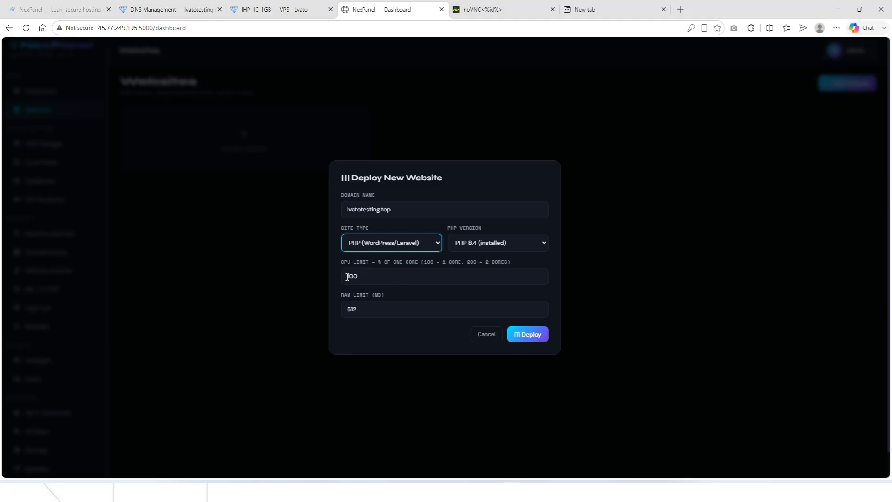
drag(347, 276, 350, 277)
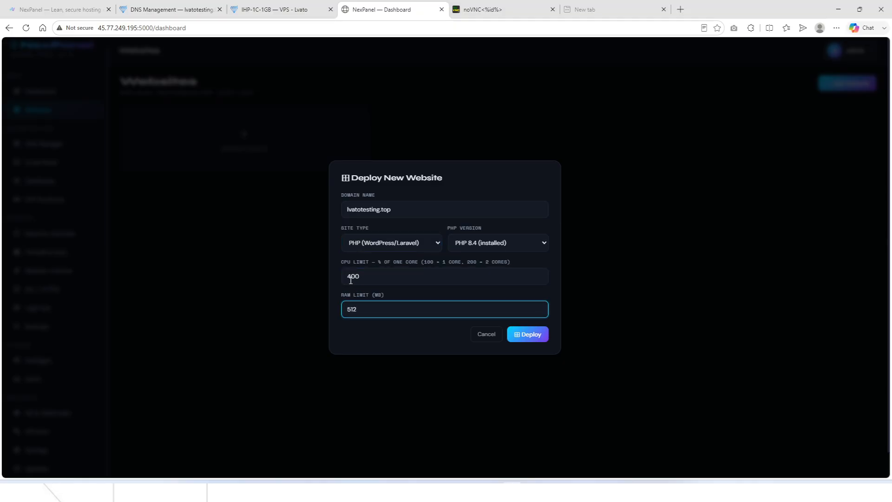
drag(347, 277, 351, 278)
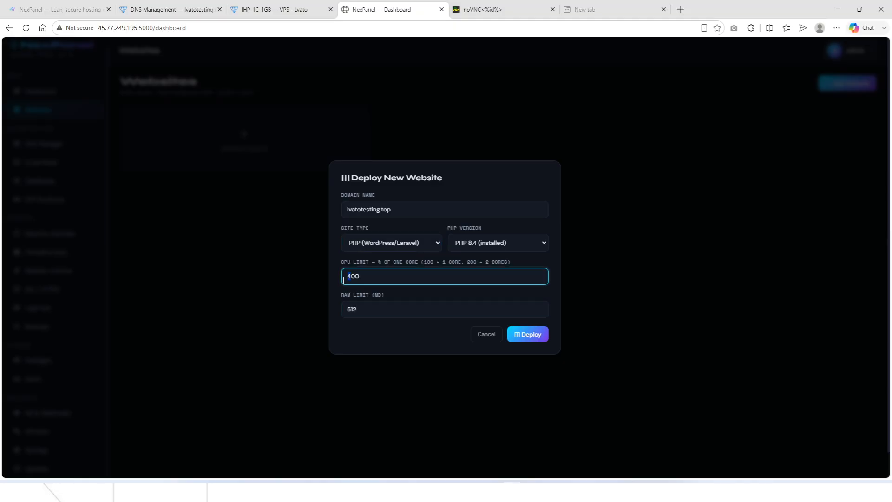
text(1)
click(529, 333)
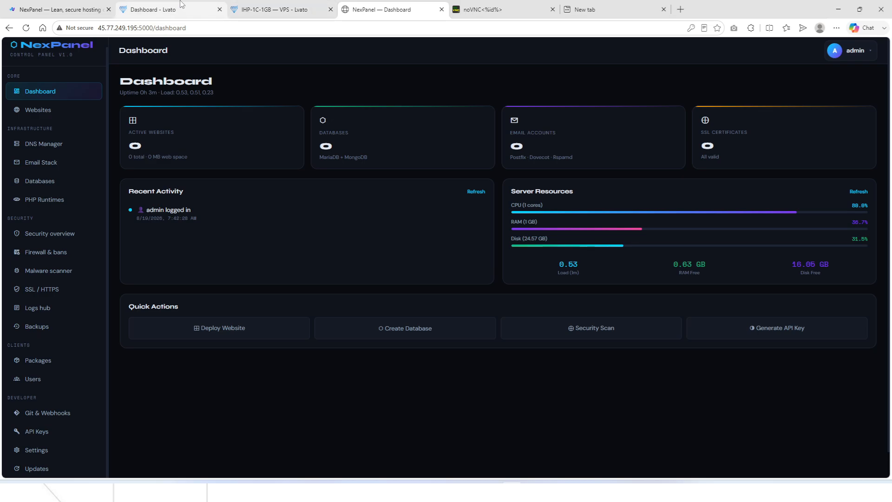
Open lvatotesting.top's DNS records in Lvato and bring up the server's NexPanel dashboard.
click(181, 5)
click(453, 50)
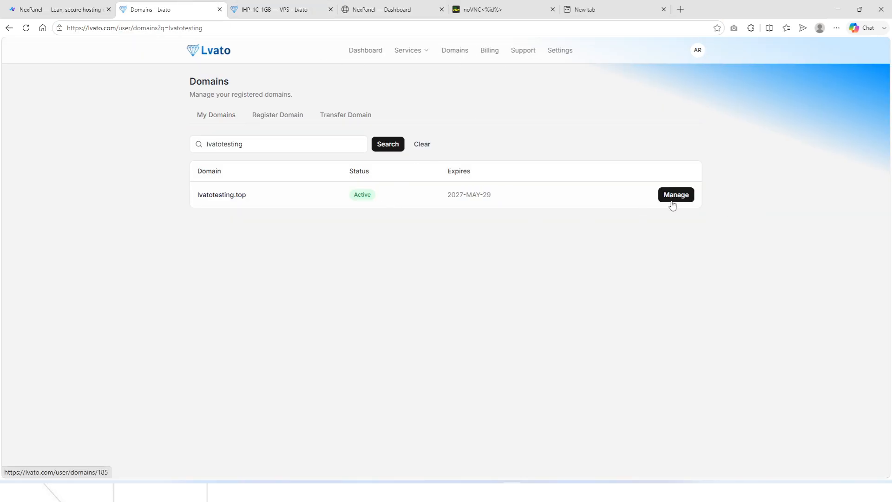
click(672, 204)
click(408, 313)
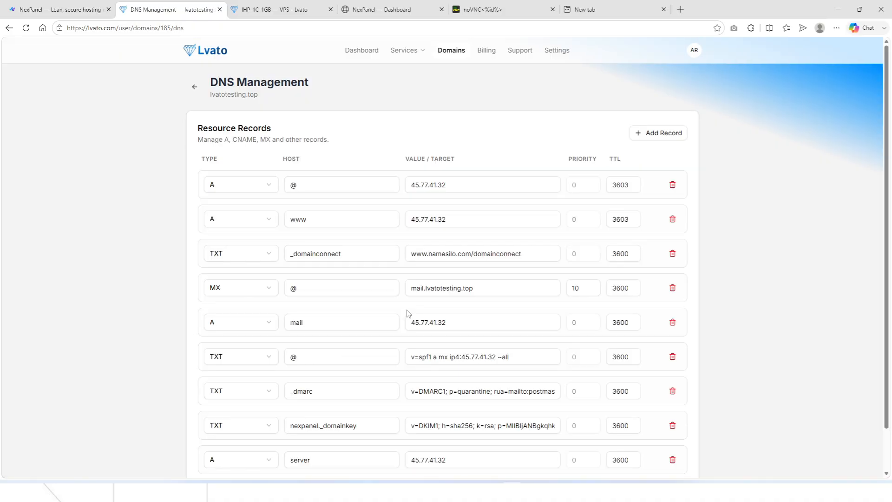
click(287, 5)
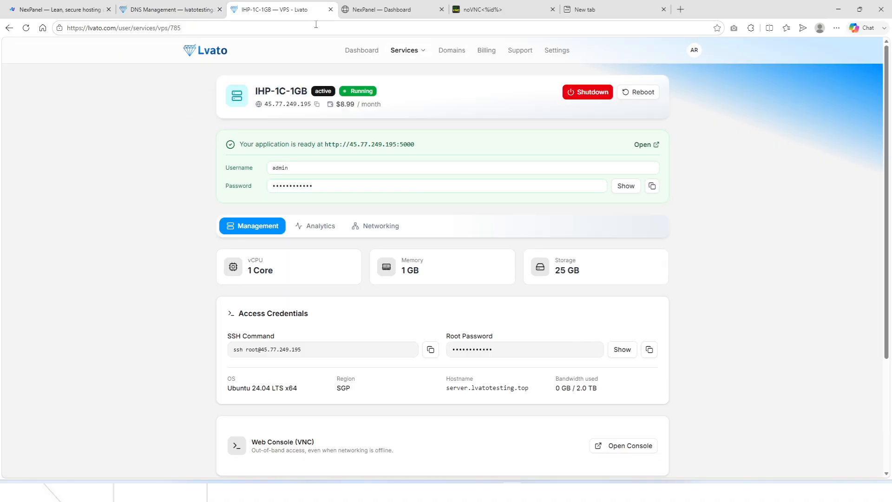
click(357, 145)
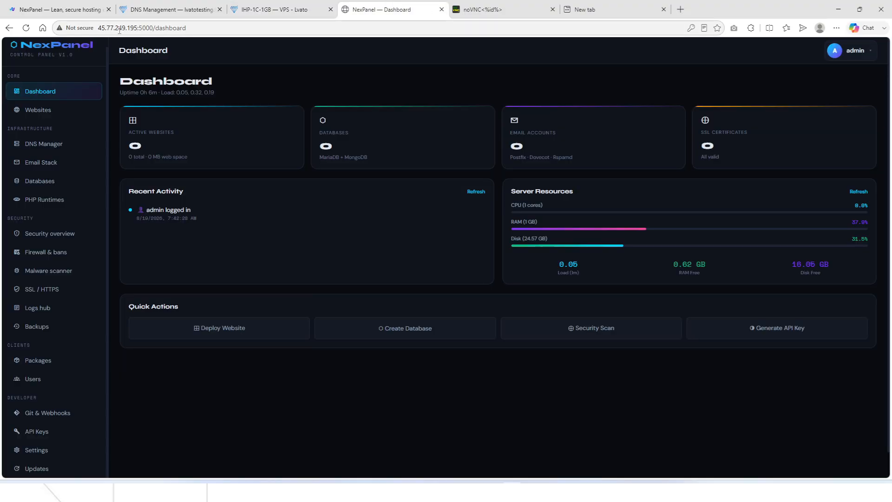
Copy the server IP 45.77.249.195 into the @ A record.
drag(137, 29, 101, 31)
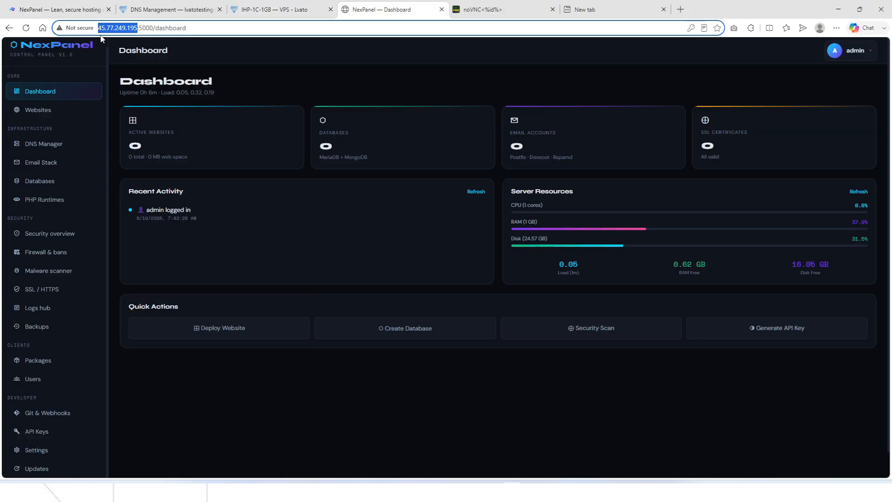
click(207, 11)
double_click(456, 184)
text(http://45.77.249.195/)
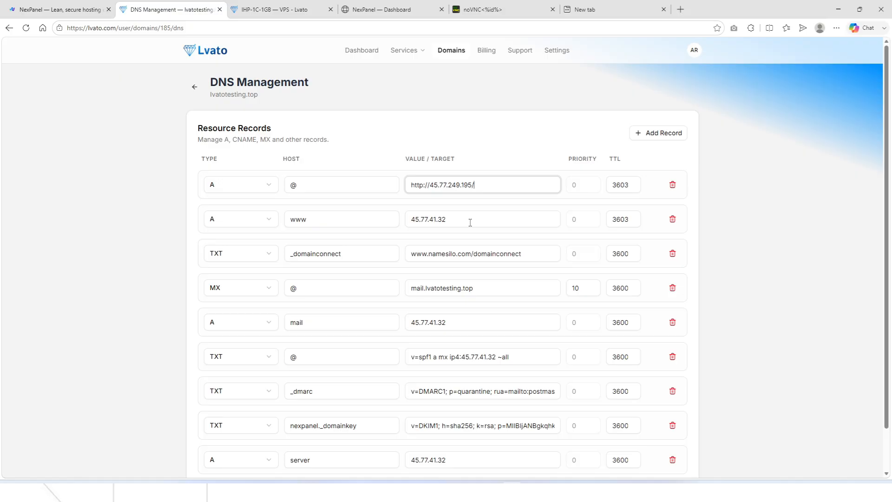
Set the www A record to 45.77.249.195 and trim both record values to the bare IP.
drag(457, 221, 404, 225)
click(409, 221)
text(http://45.77.249.195/)
key(ctrl+a)
text(http://45.77.249.195/)
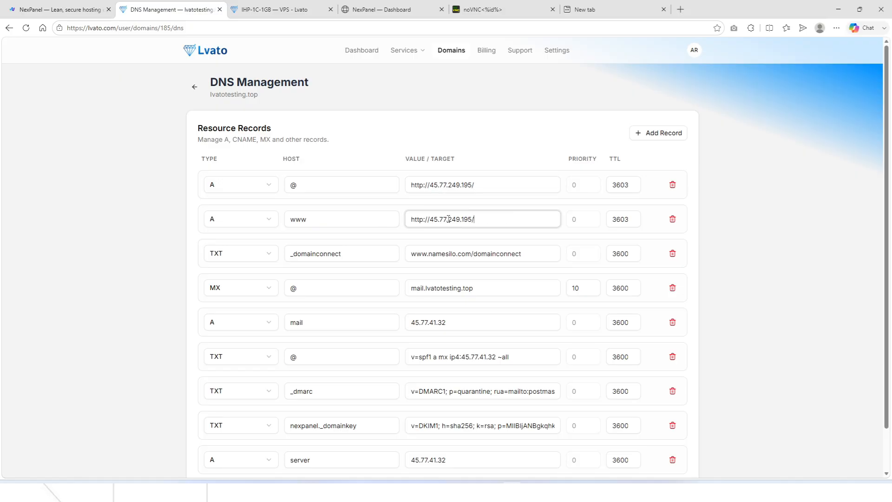
key(BackSpace)
key(BackSpace)
key(BackSpace)
key(BackSpace)
key(BackSpace)
key(BackSpace)
key(BackSpace)
click(430, 184)
key(BackSpace)
key(BackSpace)
key(BackSpace)
key(BackSpace)
key(BackSpace)
key(BackSpace)
key(BackSpace)
click(479, 184)
key(BackSpace)
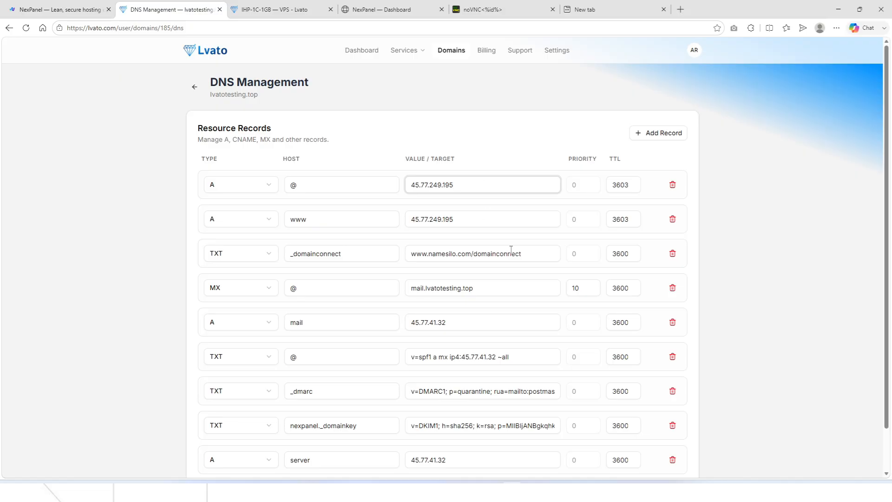
scroll(511, 250, down, 2)
Save the DNS changes and open the one-click apps page for lvatotesting.top.
click(659, 458)
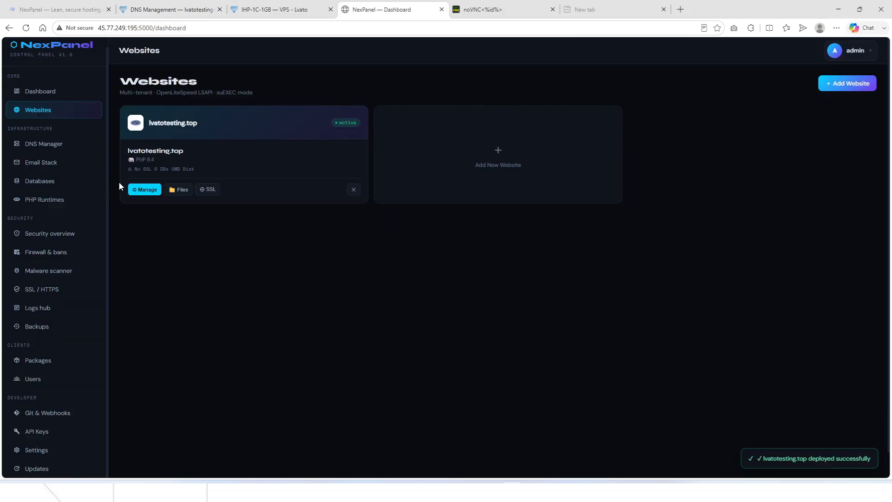
click(143, 189)
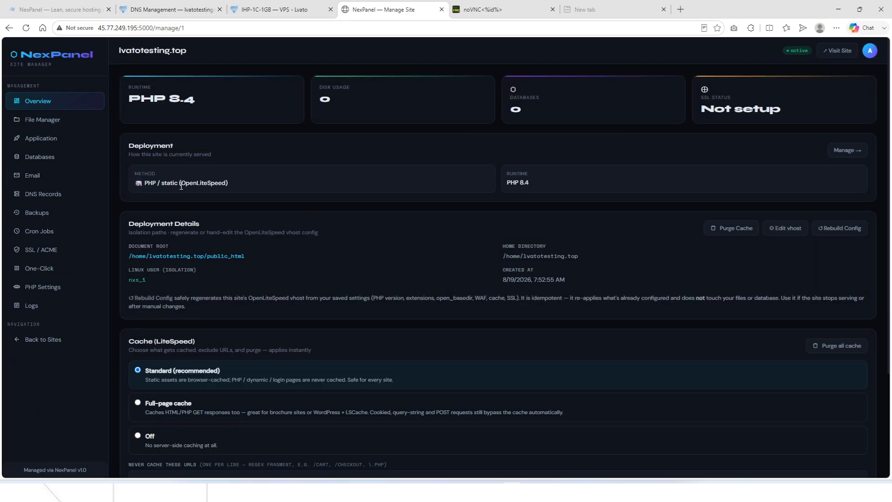
scroll(193, 203, down, 3)
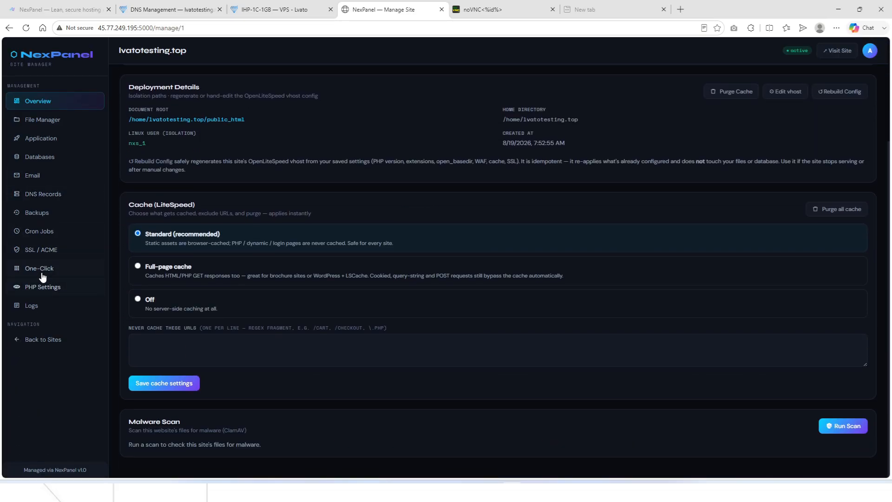
click(96, 274)
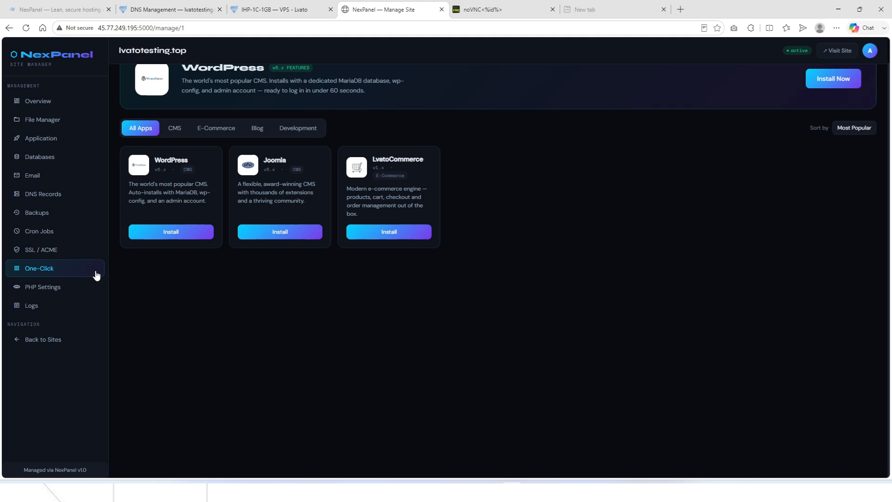
Install WordPress on lvatotesting.top, filling in the admin e-mail in the setup dialog.
click(155, 234)
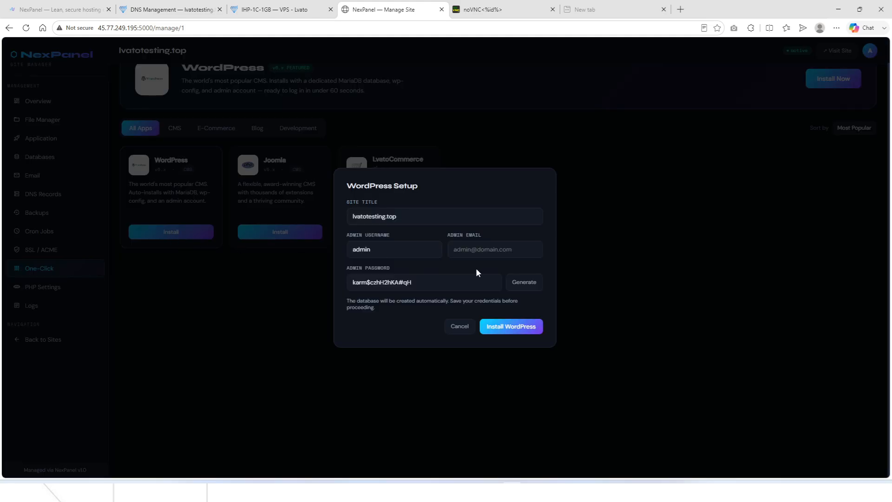
click(467, 249)
text(a)
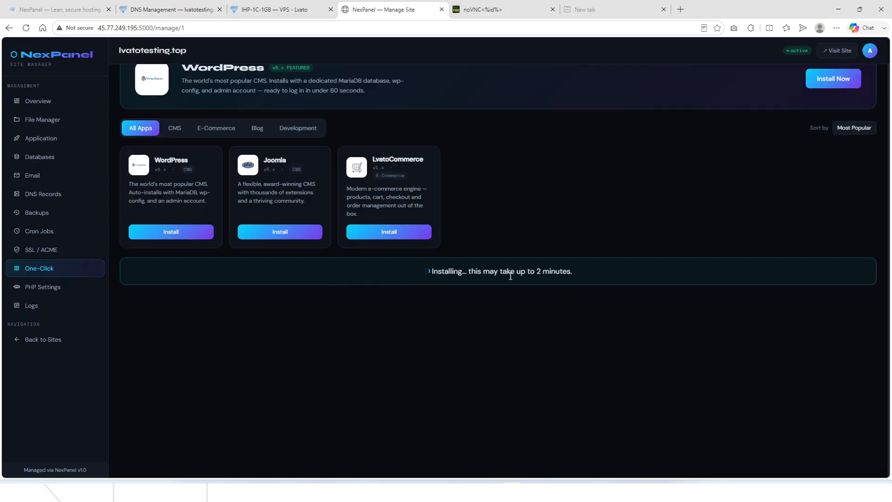
scroll(448, 259, up, 1)
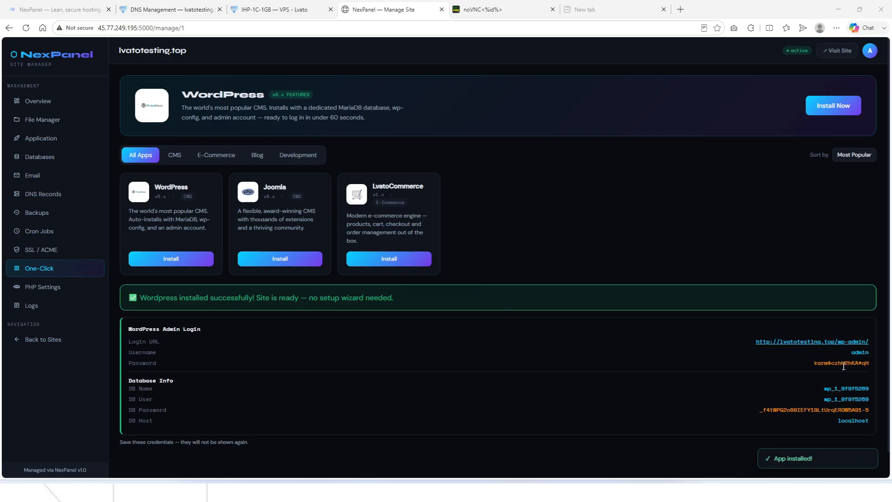
Copy the generated admin password and open the wp-admin login link in a new tab.
triple_click(832, 367)
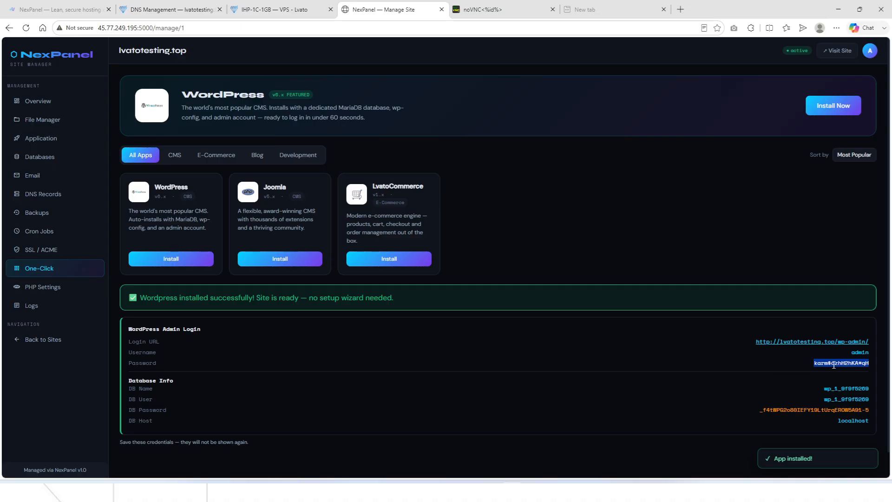
right_click(833, 365)
click(718, 149)
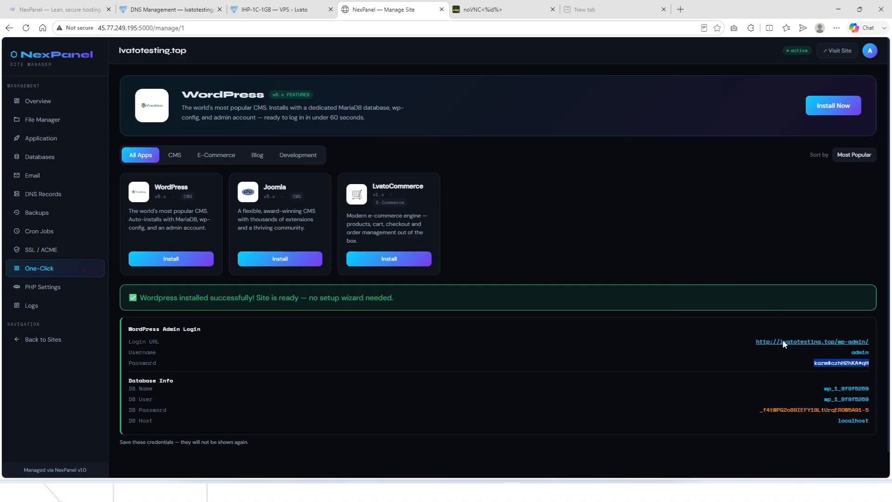
drag(790, 345, 432, 4)
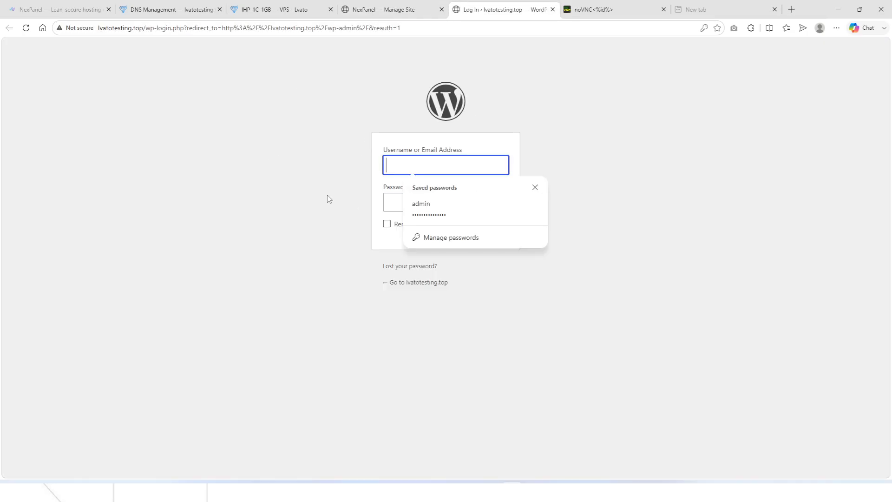
With DevTools Network open, load the lvatotesting.top home page and filter to Doc requests.
click(261, 189)
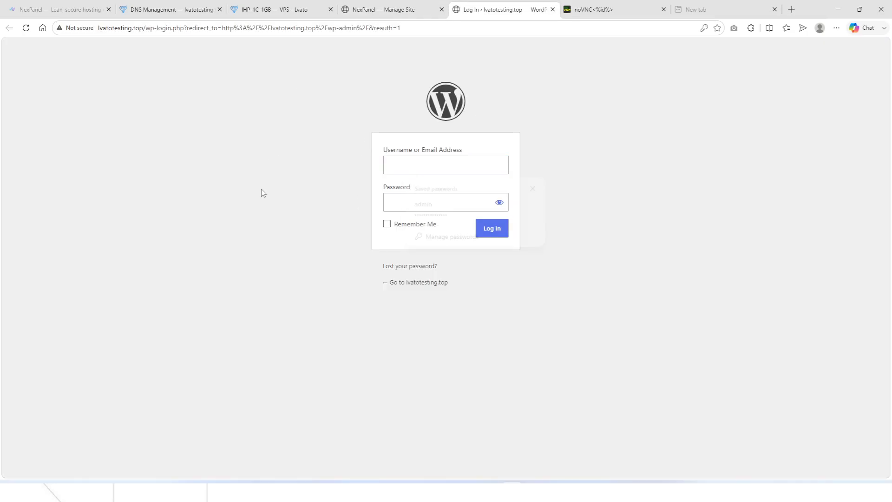
key(F12)
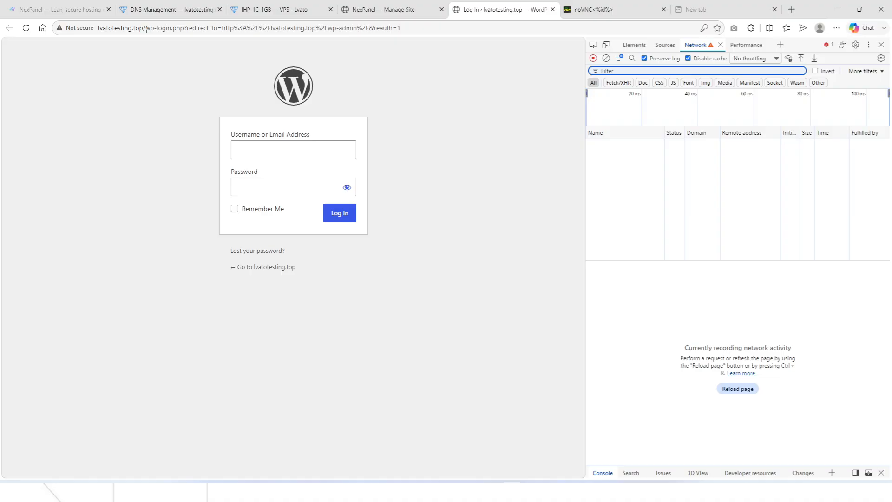
drag(146, 29, 448, 36)
key(BackSpace)
key(Return)
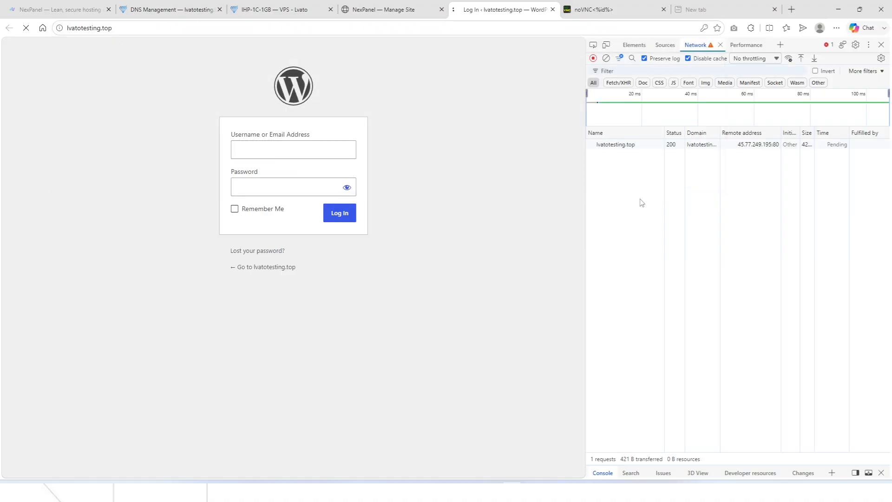
click(642, 83)
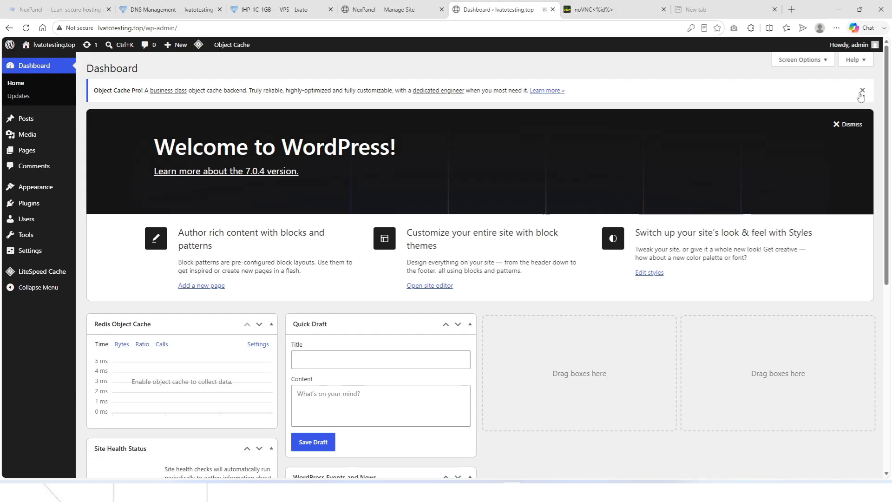
Dismiss the Object Cache Pro notice, review the LiteSpeed Cache dashboard, then open Plugins.
click(861, 92)
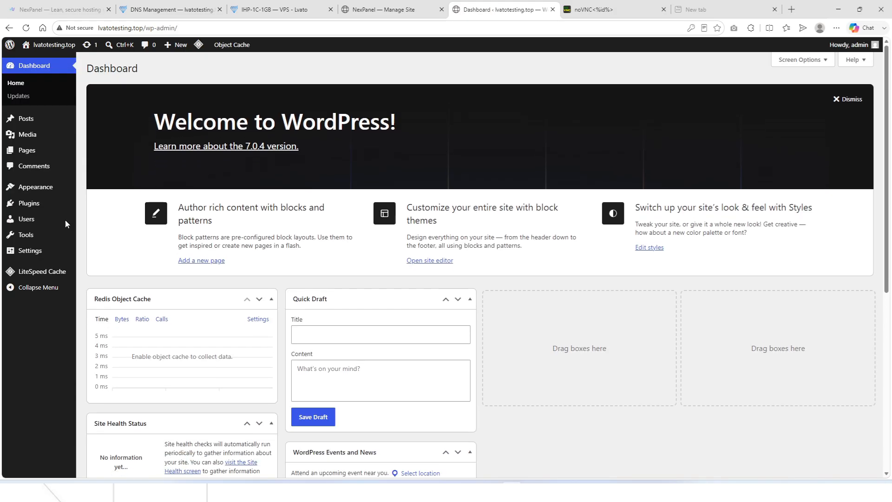
click(26, 275)
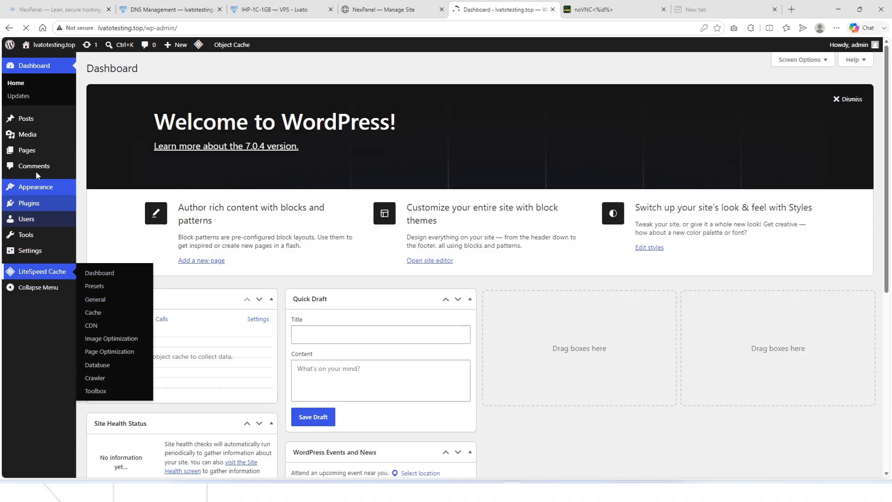
scroll(176, 287, down, 3)
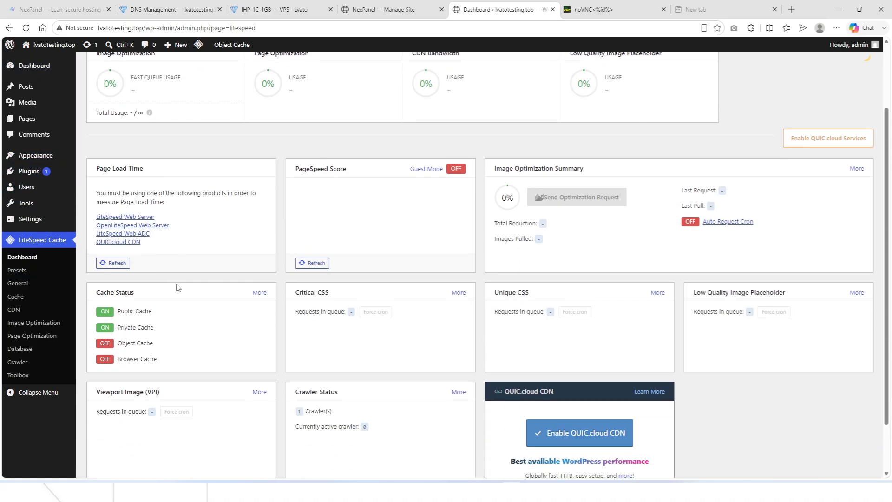
scroll(177, 288, up, 1)
scroll(186, 288, down, 3)
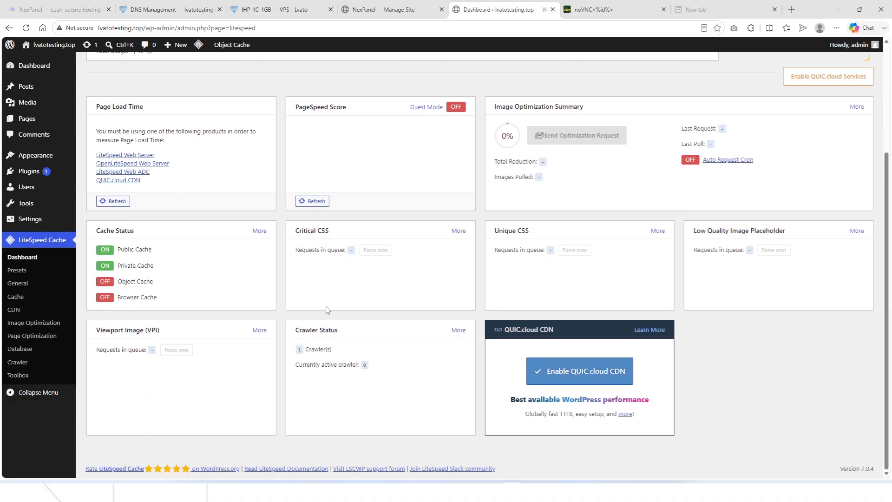
scroll(317, 315, up, 3)
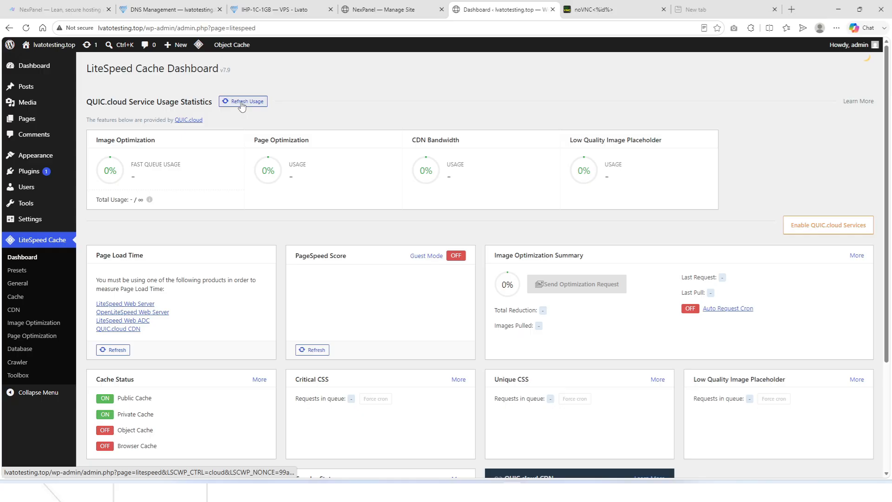
click(19, 173)
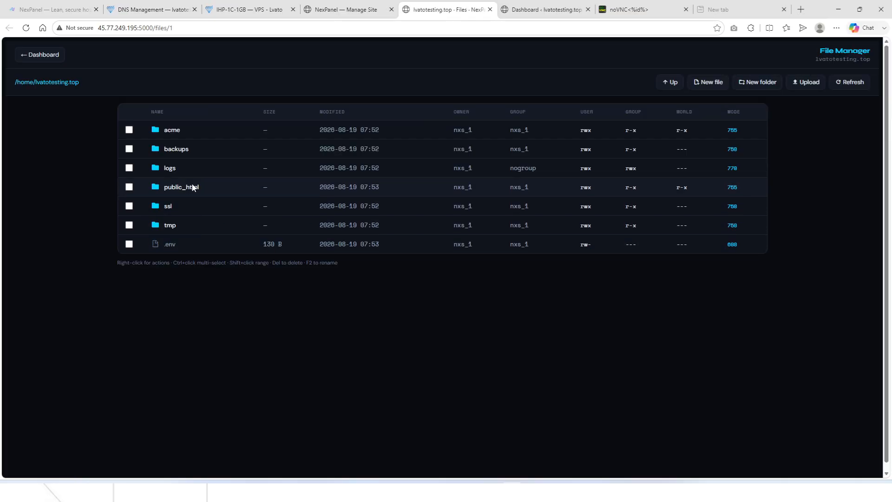
Open the public_html folder and open index.php in the code editor.
double_click(181, 187)
scroll(264, 299, down, 2)
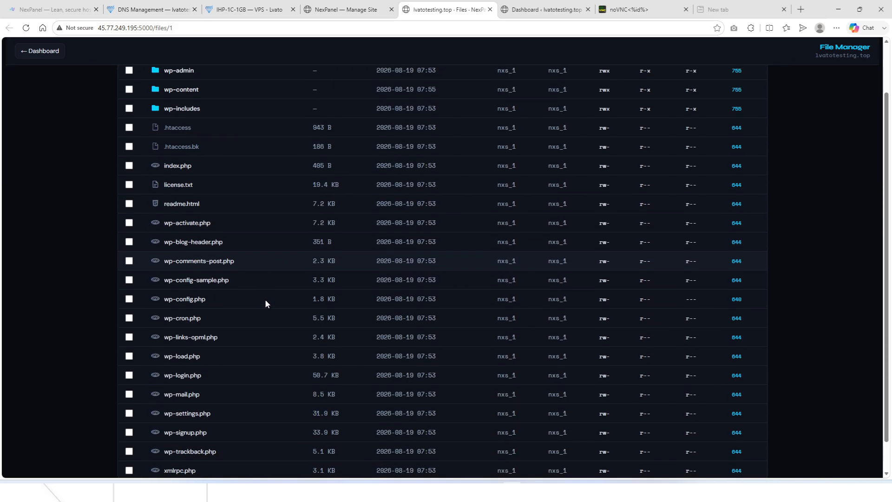
click(191, 133)
right_click(191, 133)
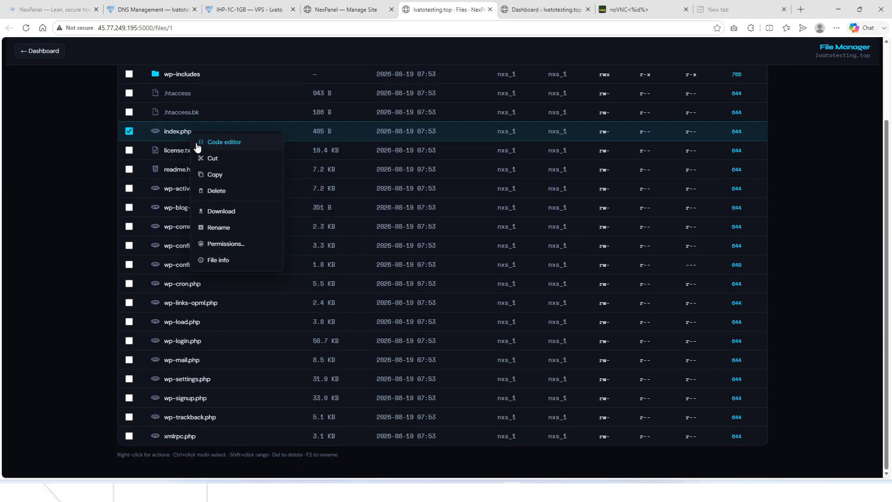
click(212, 144)
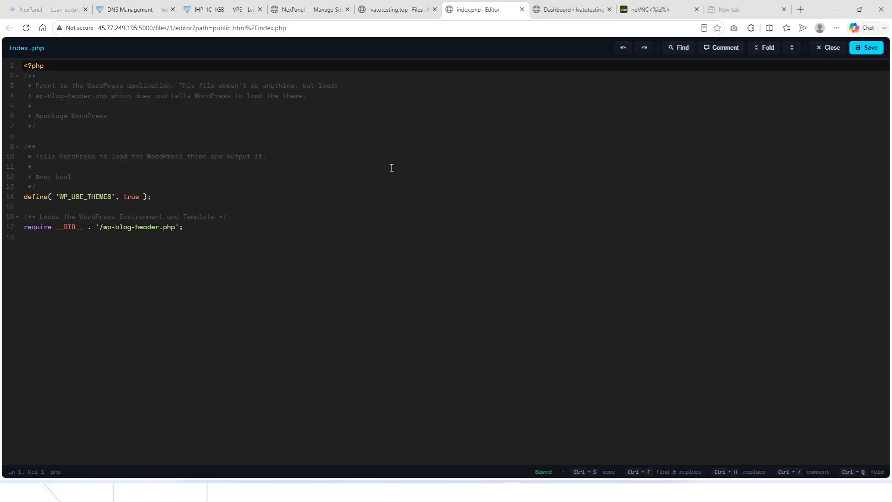
Try a Find & Replace on line 14's WP_USE_THEMES define, undo it, and leave without saving.
drag(153, 197, 31, 197)
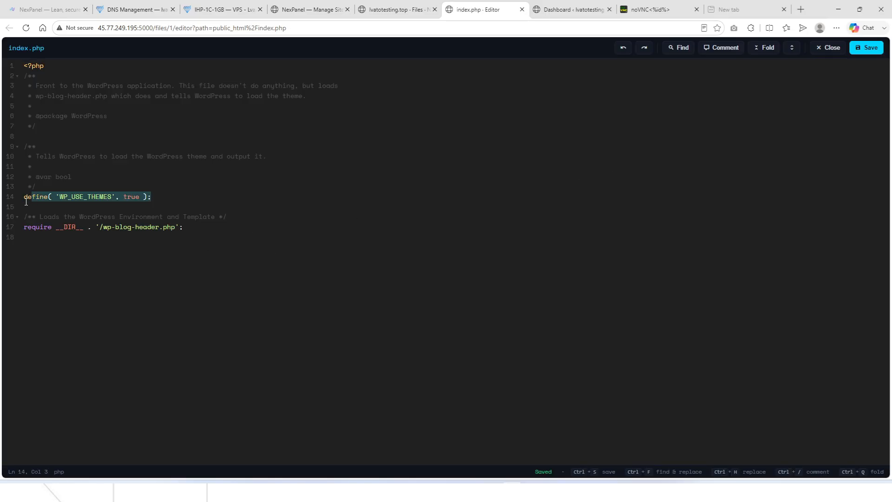
key(ctrl+f)
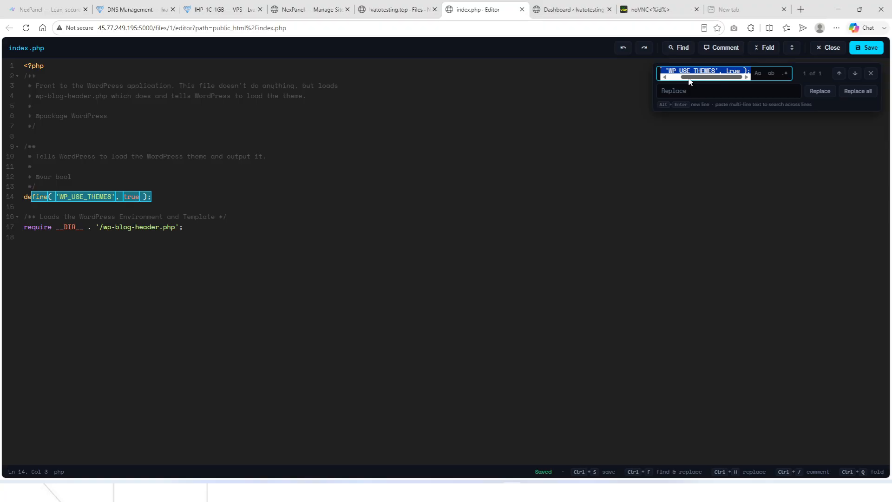
click(712, 95)
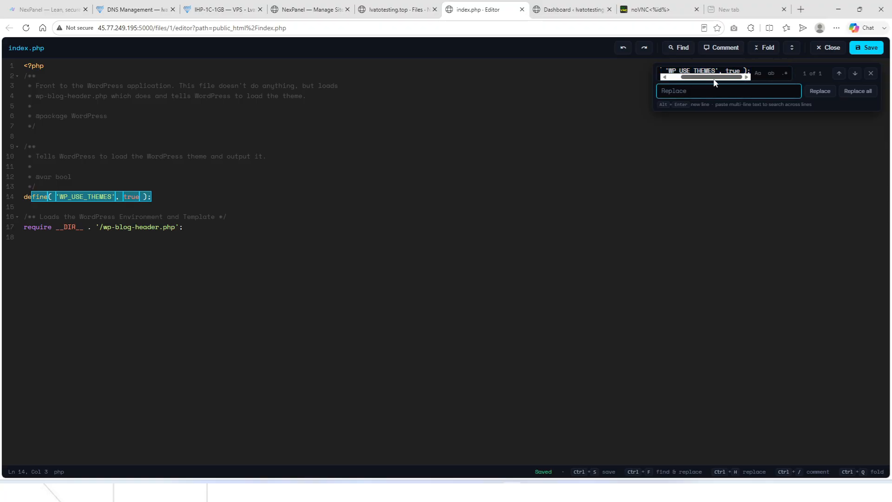
drag(734, 77, 686, 92)
click(685, 92)
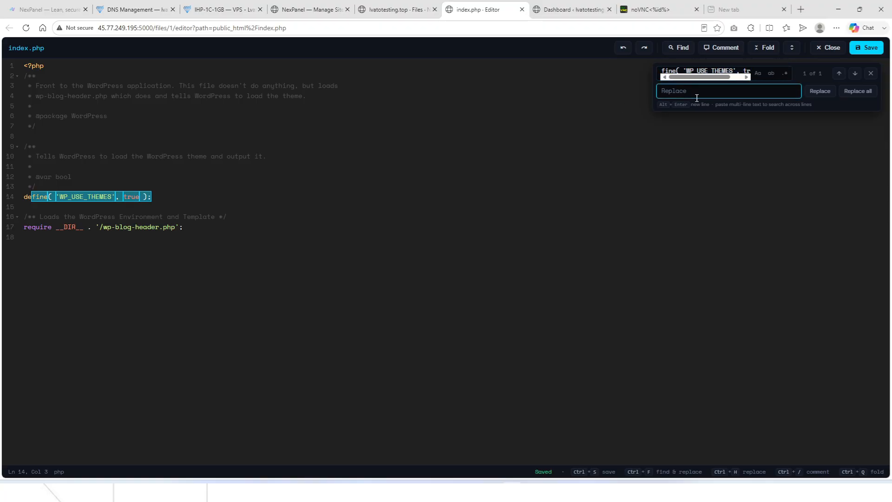
text(v)
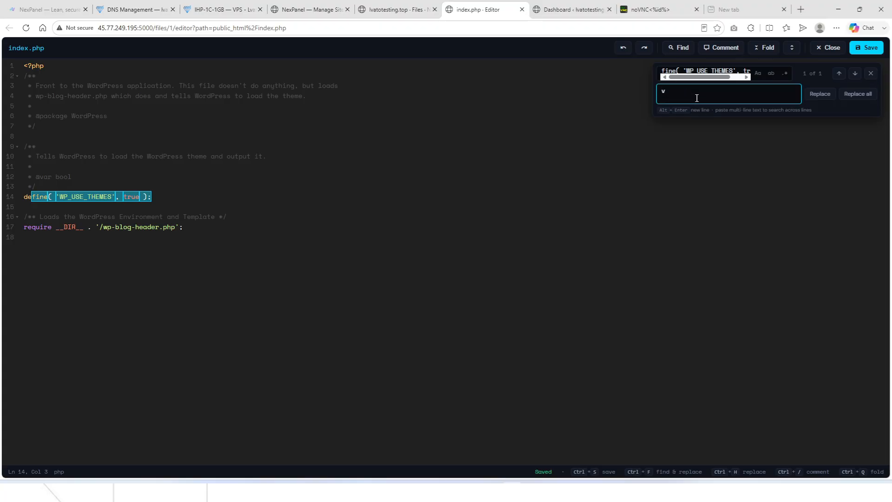
key(BackSpace)
text(vsssss)
click(819, 93)
click(258, 212)
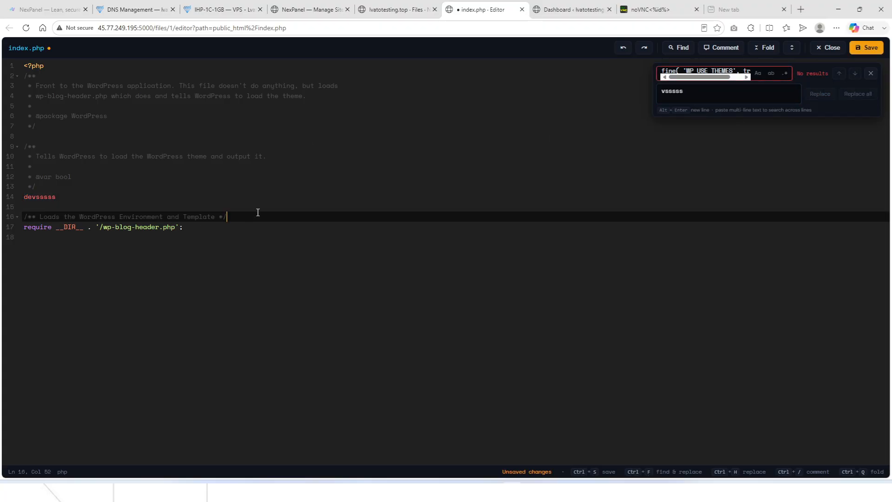
key(ctrl+z)
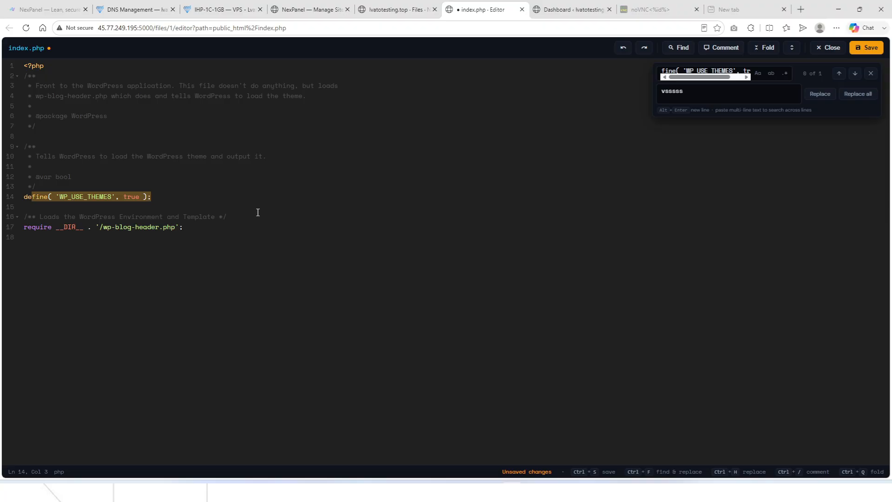
click(522, 10)
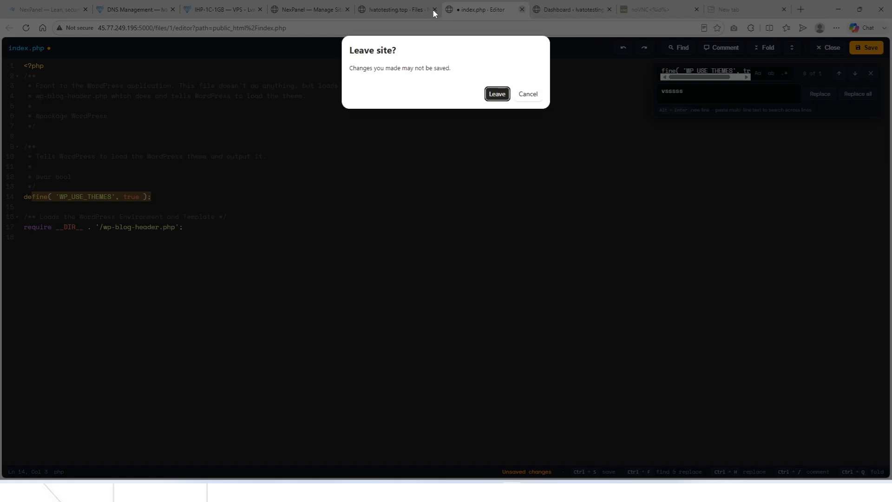
click(496, 93)
Browse the public_html files and open the upload picker, then cancel it without uploading.
scroll(150, 249, up, 2)
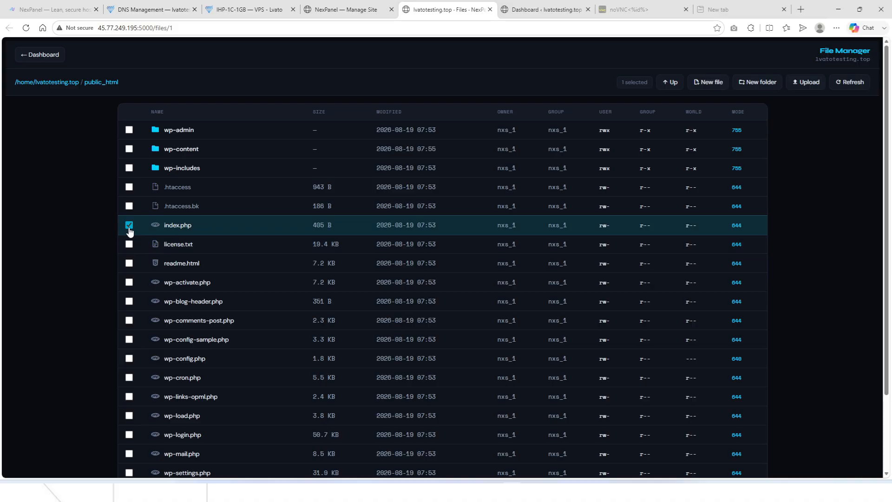
scroll(521, 289, down, 2)
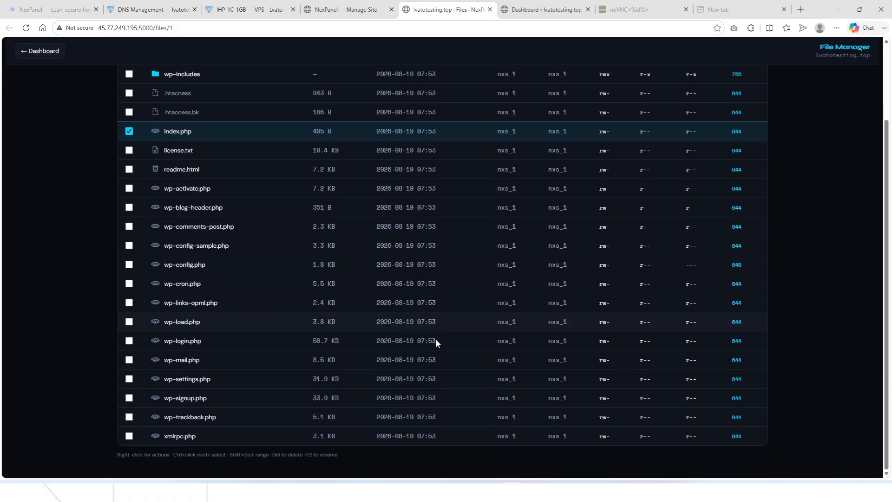
right_click(307, 292)
scroll(288, 279, up, 2)
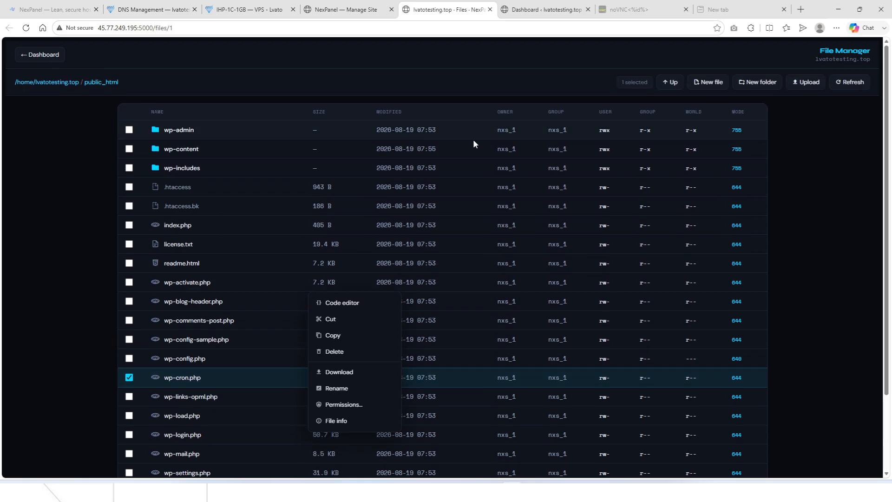
click(786, 205)
click(808, 82)
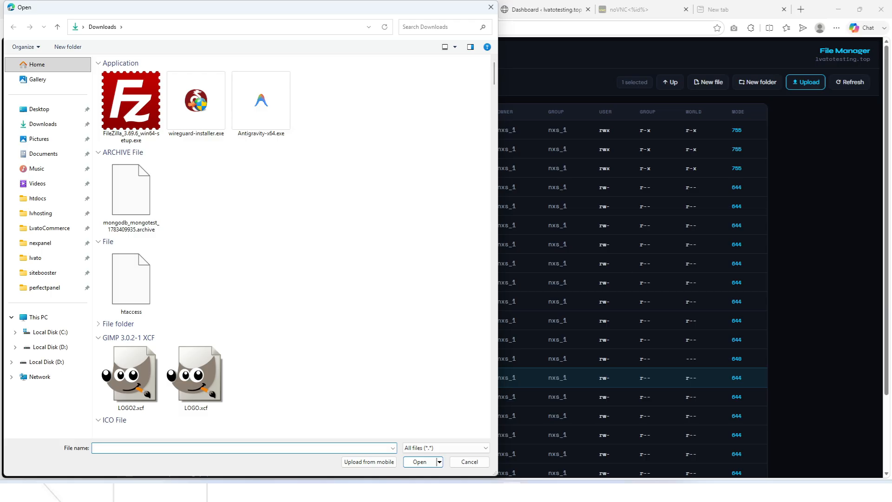
key(Escape)
scroll(498, 364, down, 3)
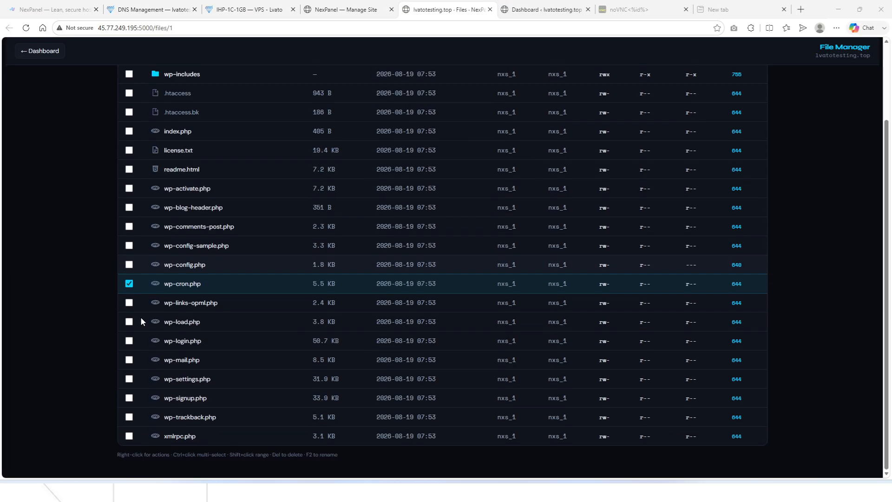
scroll(201, 285, up, 3)
From the Application page, open the site's files in a new tab at public_html.
click(346, 9)
click(44, 139)
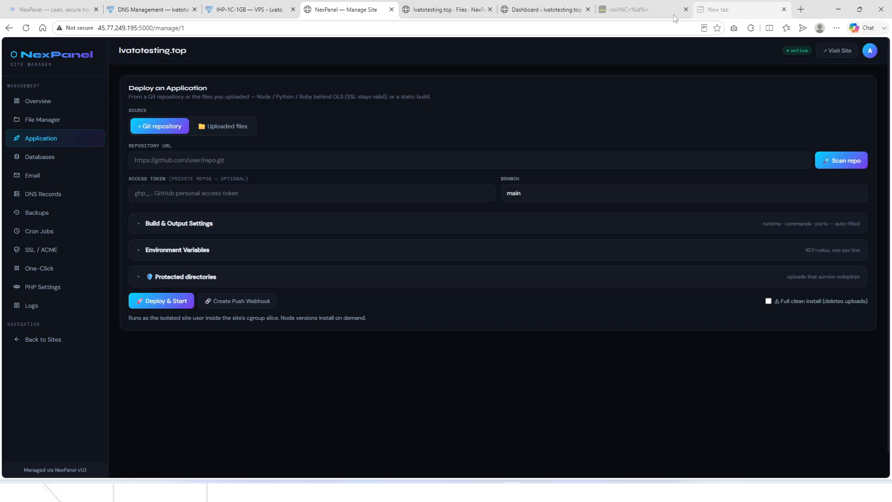
click(28, 120)
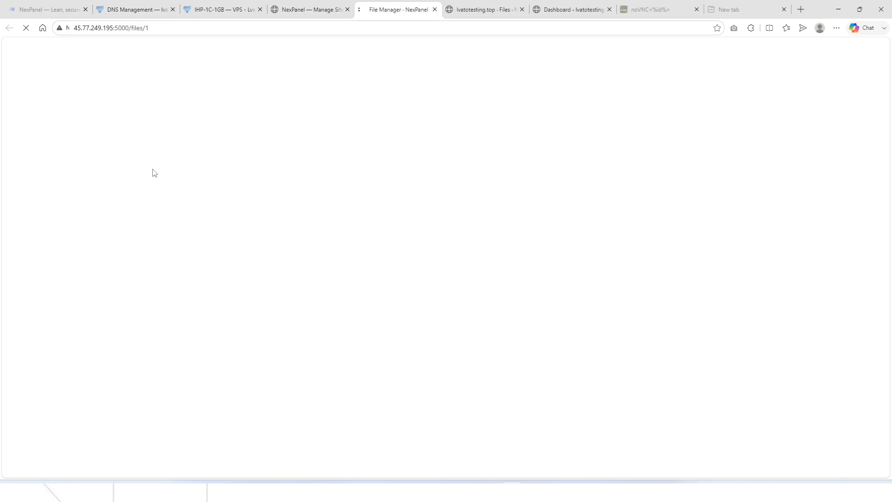
double_click(192, 186)
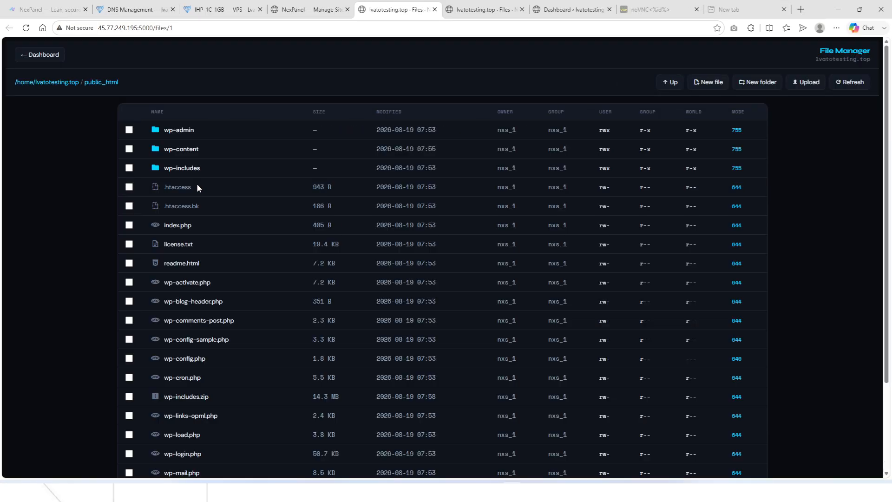
Select all 23 items in public_html and delete them.
click(237, 185)
key(ctrl+a)
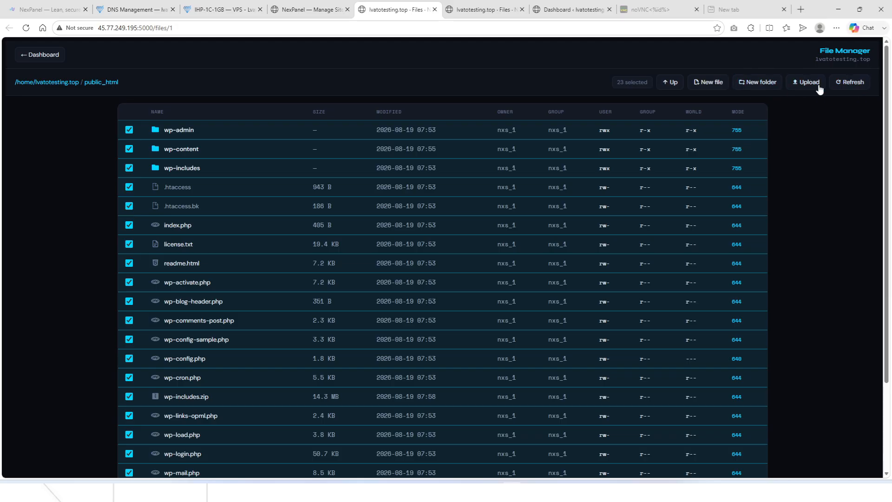
right_click(571, 150)
click(594, 192)
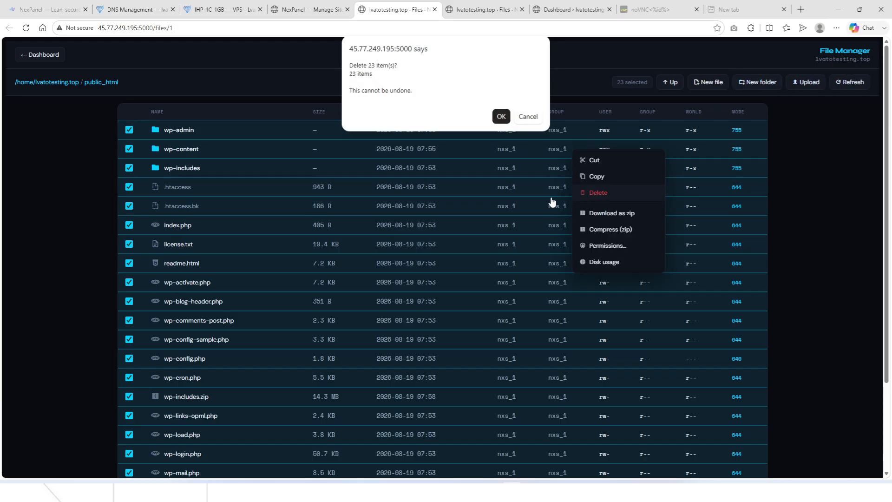
click(507, 114)
Load github.com in the new tab, open the LvatoCommerce repository and select its URL.
click(743, 9)
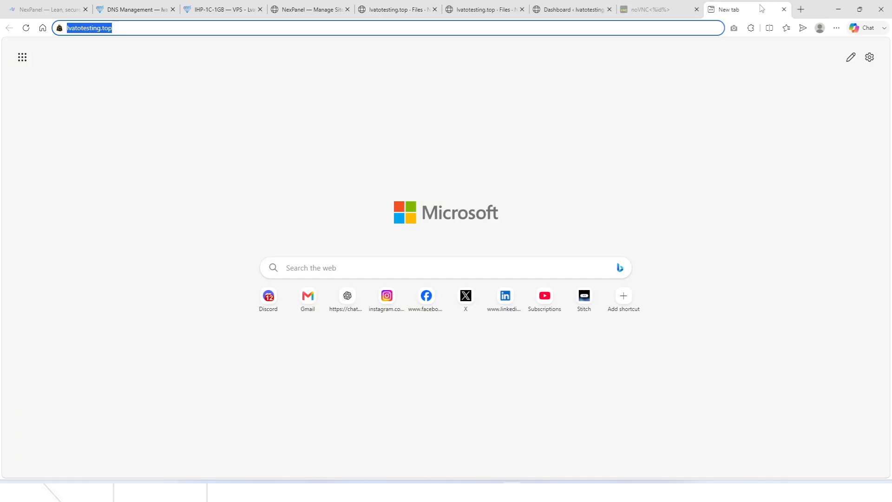
text(github.com)
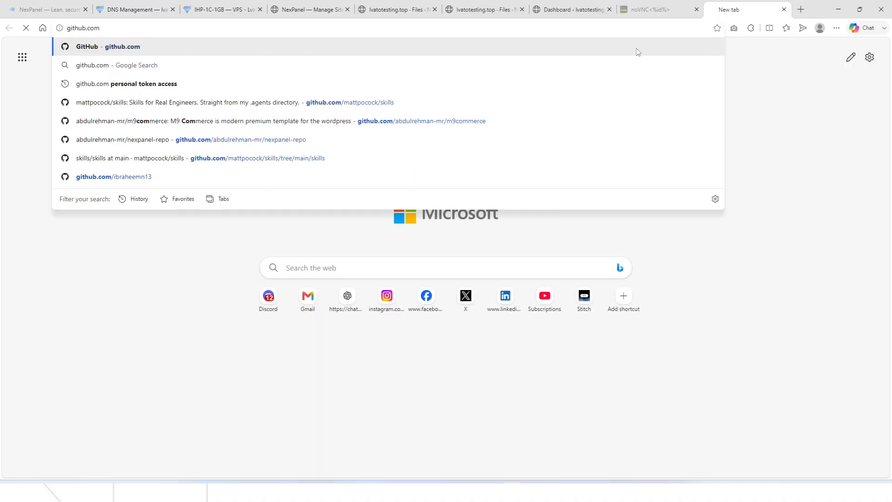
key(Return)
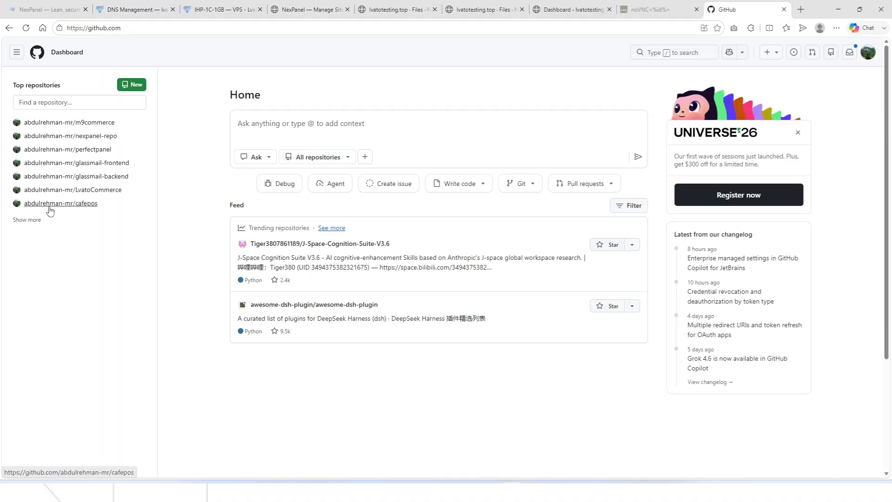
click(35, 220)
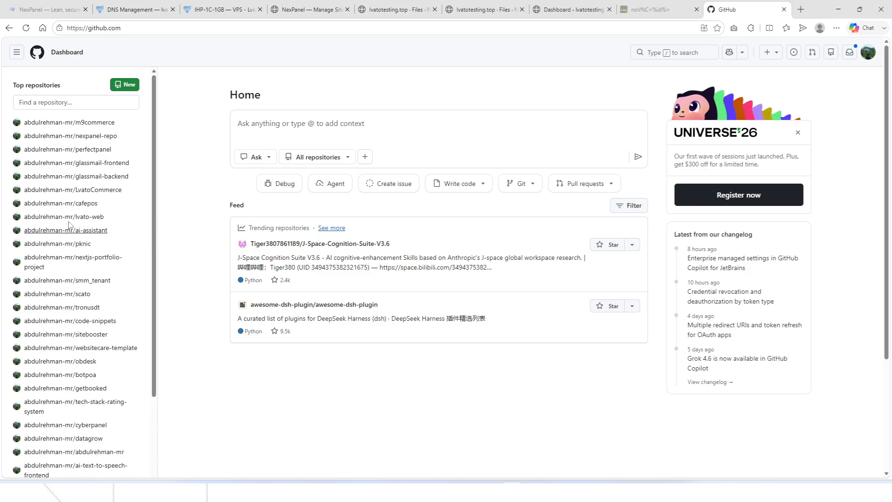
click(98, 190)
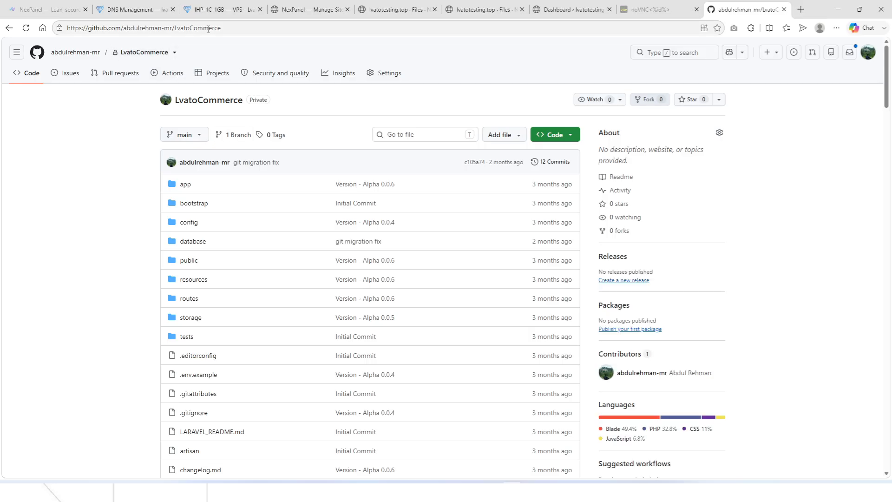
click(207, 29)
key(ctrl+c)
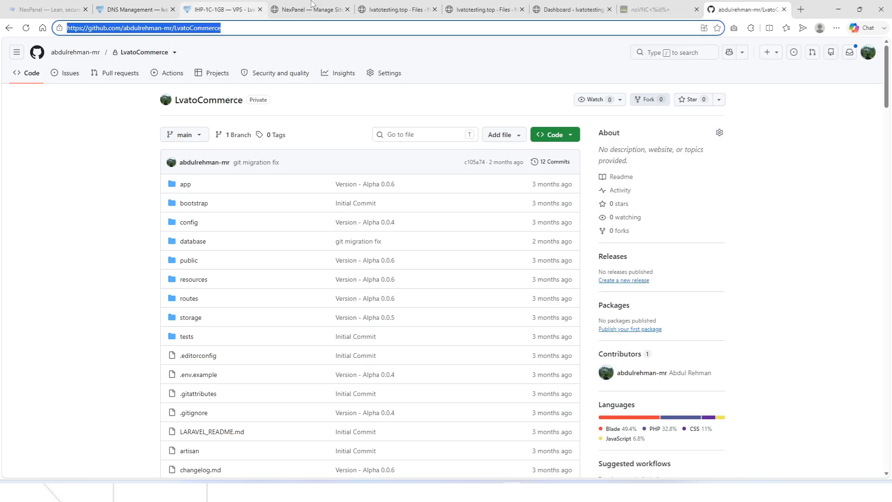
Paste the LvatoCommerce repository URL into NexPanel's Repository URL field.
click(582, 2)
click(485, 3)
click(395, 4)
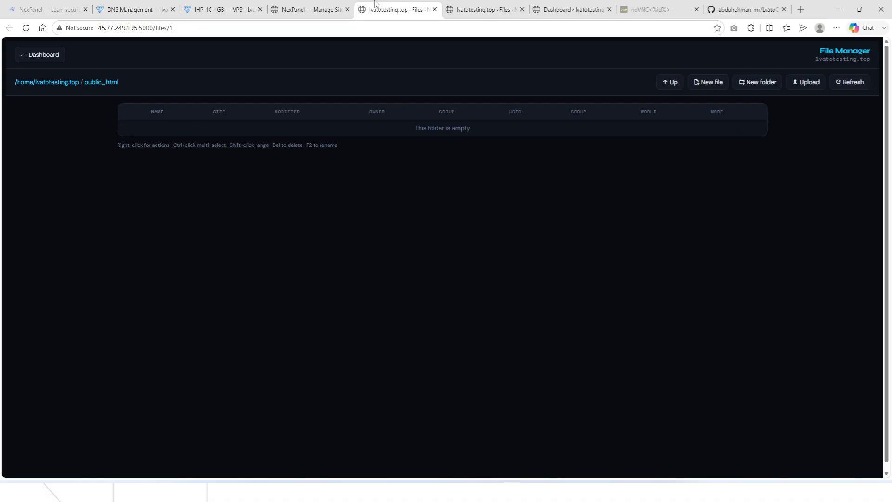
click(340, 2)
click(171, 162)
key(ctrl+v)
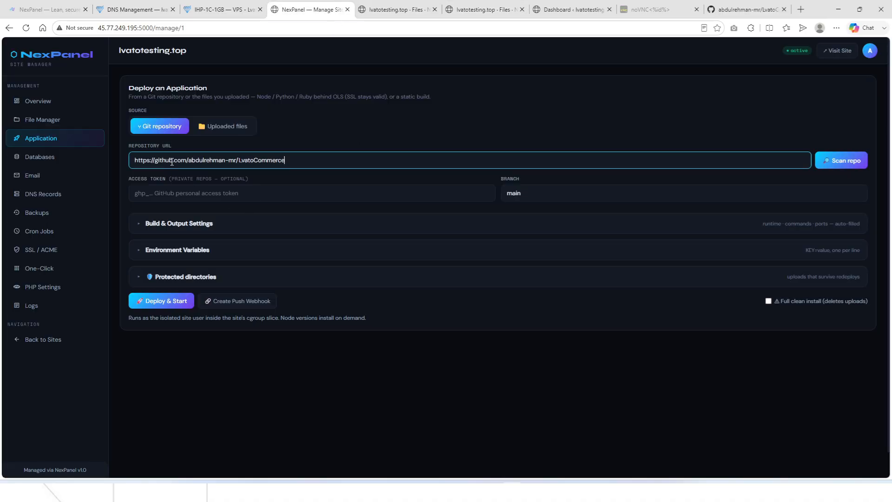
click(733, 4)
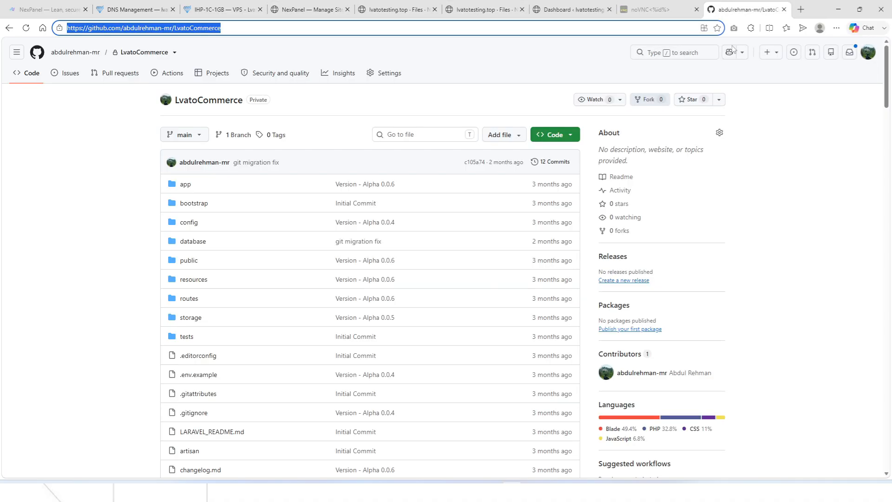
Search the web for 'fine grained token github'.
click(231, 25)
key(ctrl+a)
text(fine)
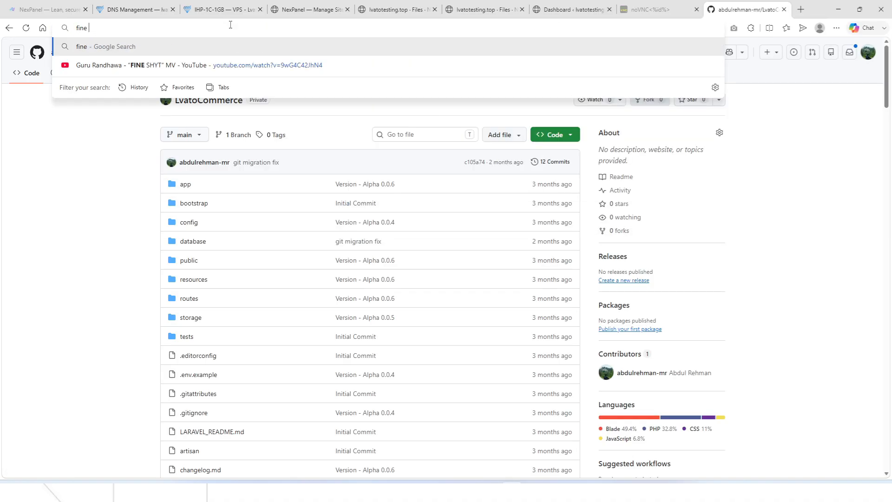
text( graid)
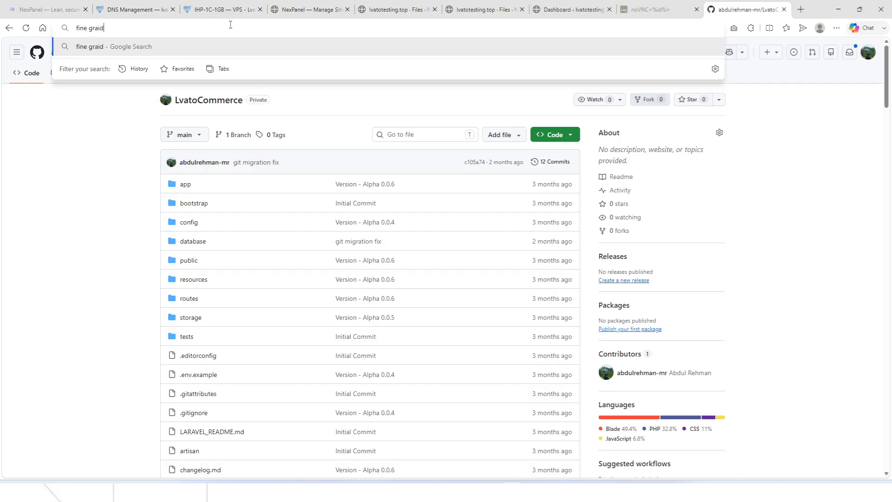
key(BackSpace)
text(nd tol)
key(BackSpace)
text(klen git)
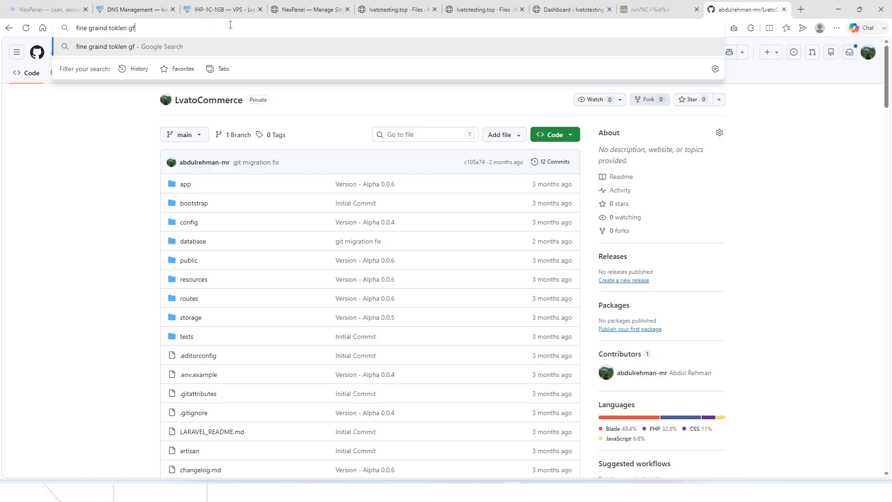
text(hub)
key(Return)
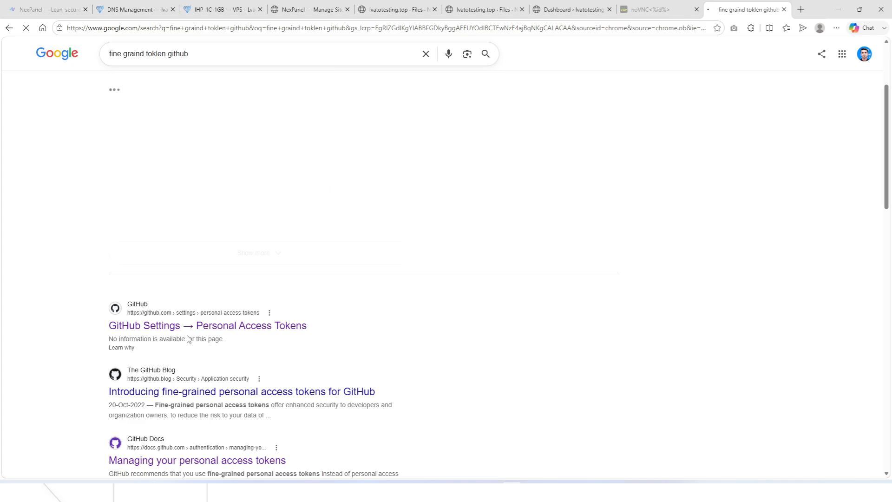
Open the LC_READONLY token under Personal Access Tokens and request email verification.
click(233, 327)
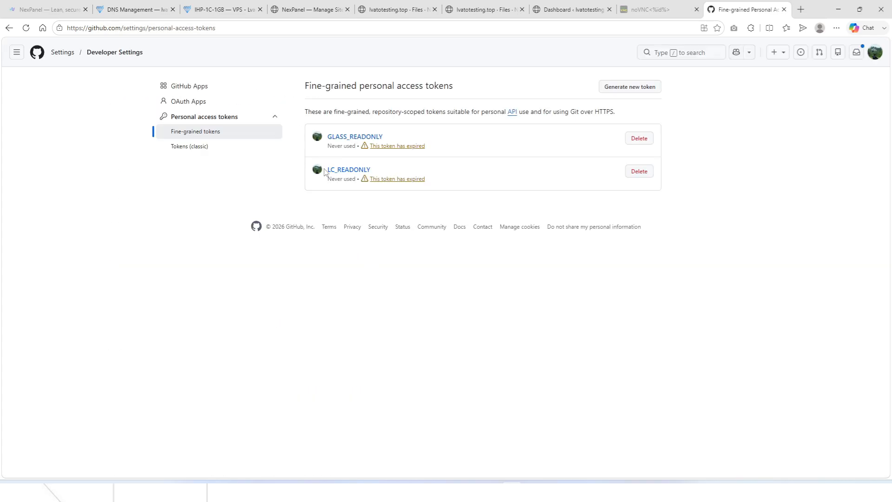
click(348, 171)
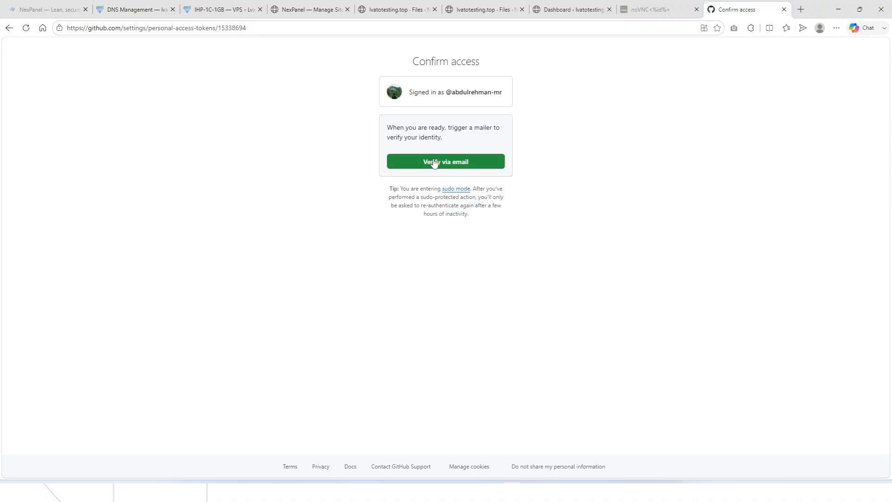
click(435, 161)
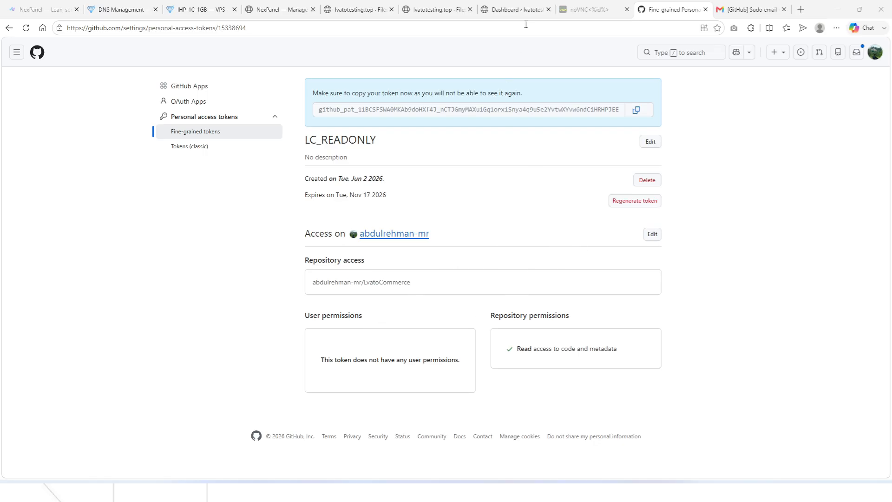
click(499, 7)
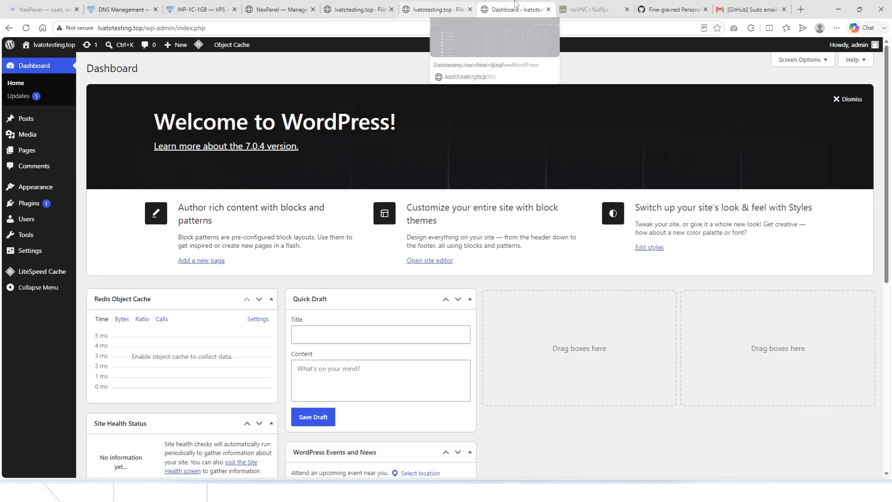
Paste the GitHub access token into the deploy form and scan the LvatoCommerce repository.
click(257, 3)
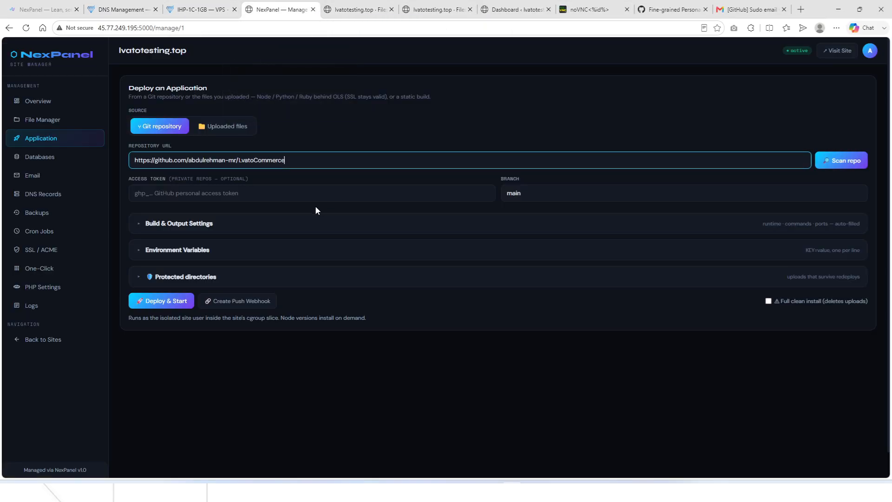
click(190, 199)
key(ctrl+v)
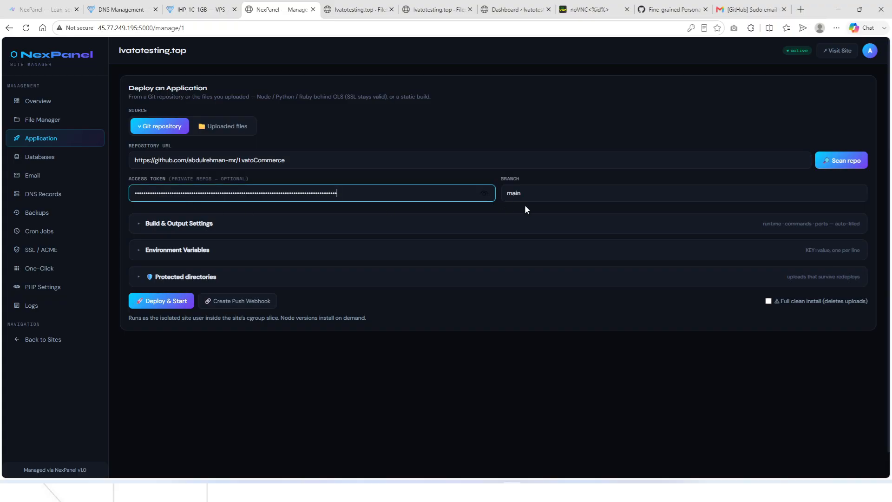
click(839, 162)
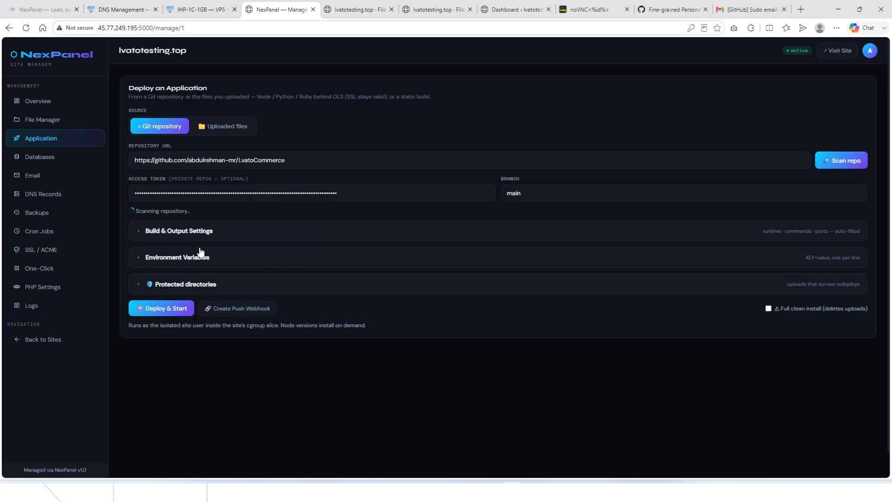
Scroll to the Environment Variables box and enlarge it to reach Protected directories and Deploy & Start.
scroll(189, 339, down, 1)
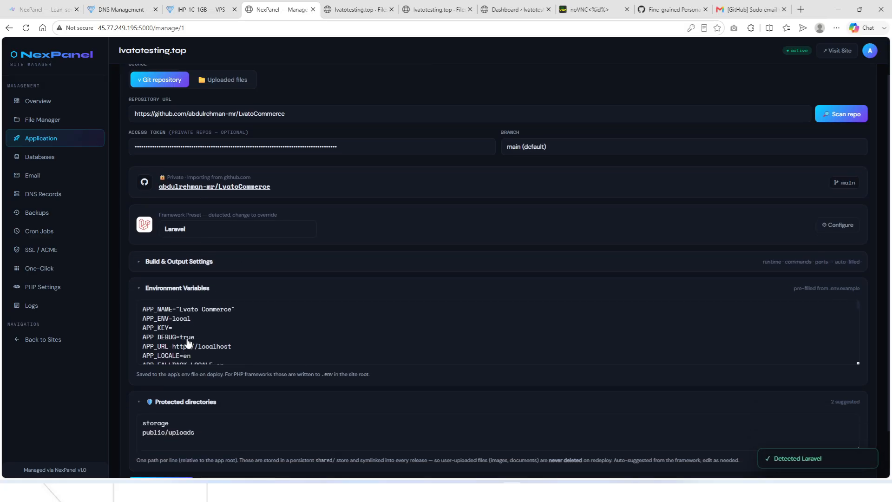
scroll(188, 327, down, 5)
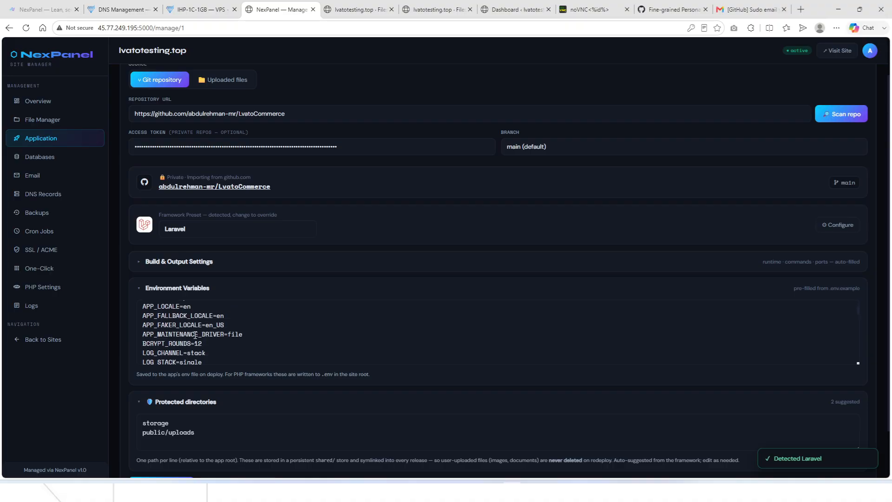
scroll(195, 335, down, 6)
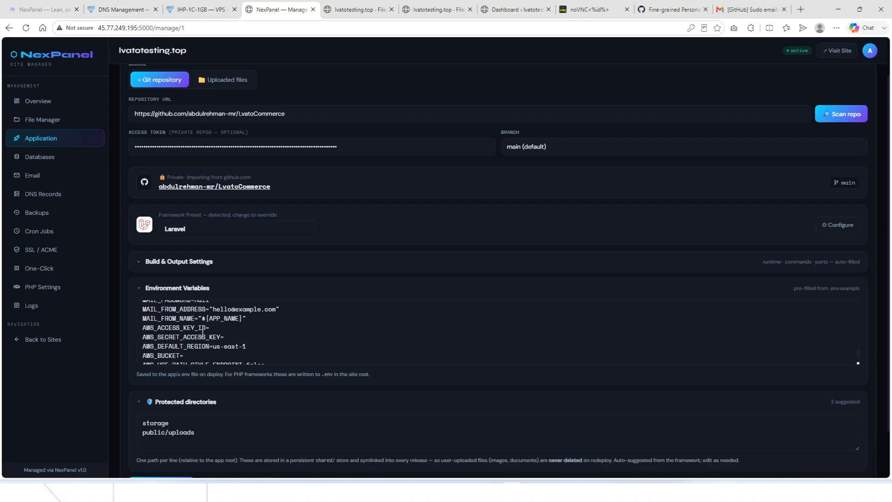
scroll(599, 287, down, 2)
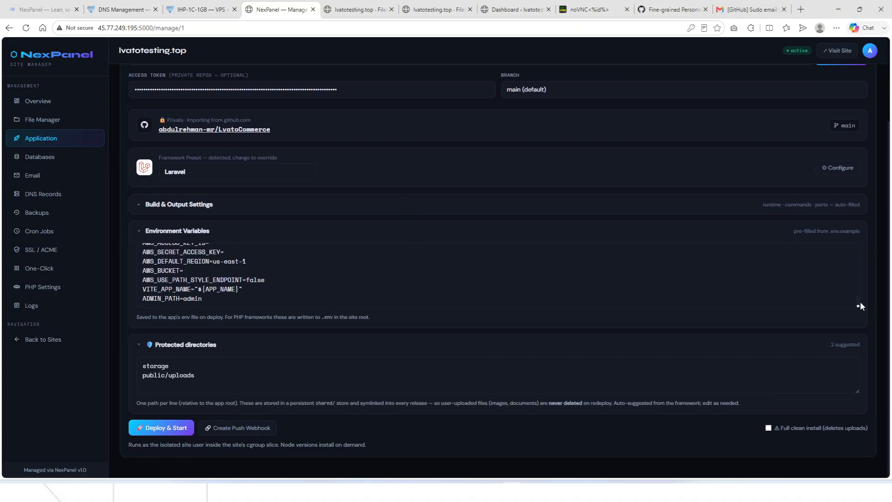
drag(857, 306, 851, 438)
key(ctrl+Tab)
Enter lvatocommerce as the database name and set DB_DATABASE and DB_USERNAME to lvatocommerce.
click(270, 132)
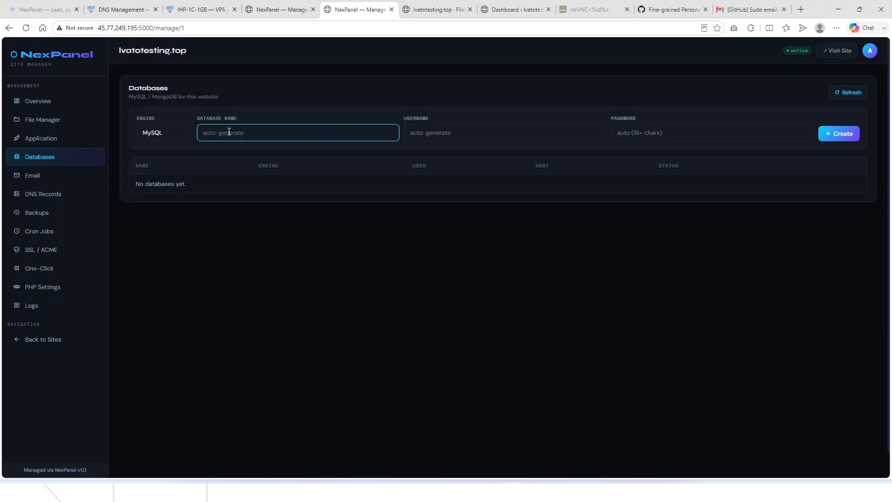
text(lvatocommerce)
key(ctrl+a)
key(ctrl+c)
click(271, 3)
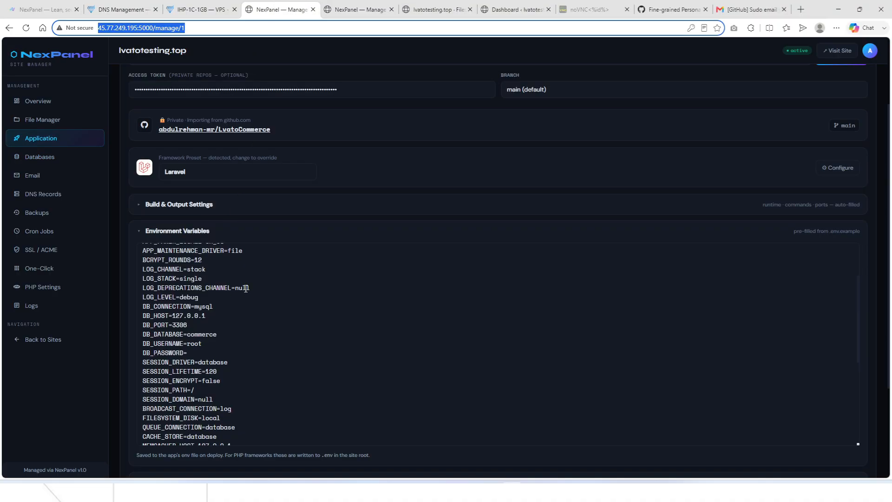
scroll(246, 288, up, 2)
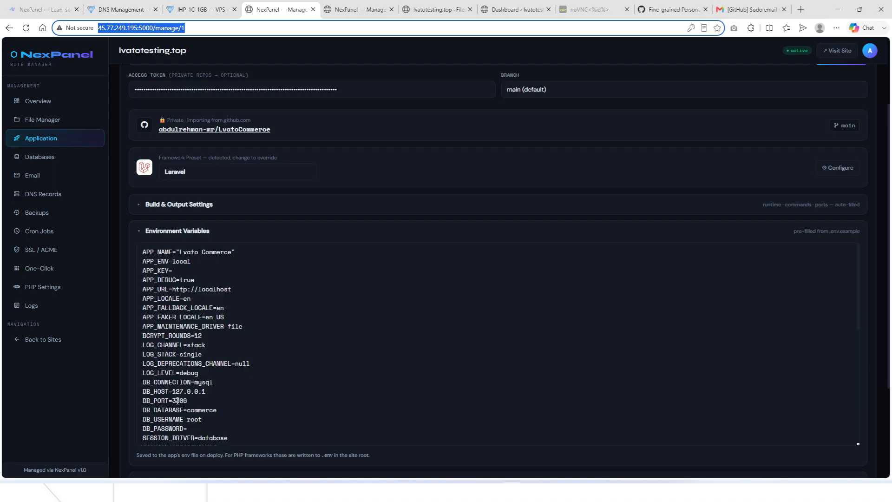
double_click(197, 409)
key(ctrl+v)
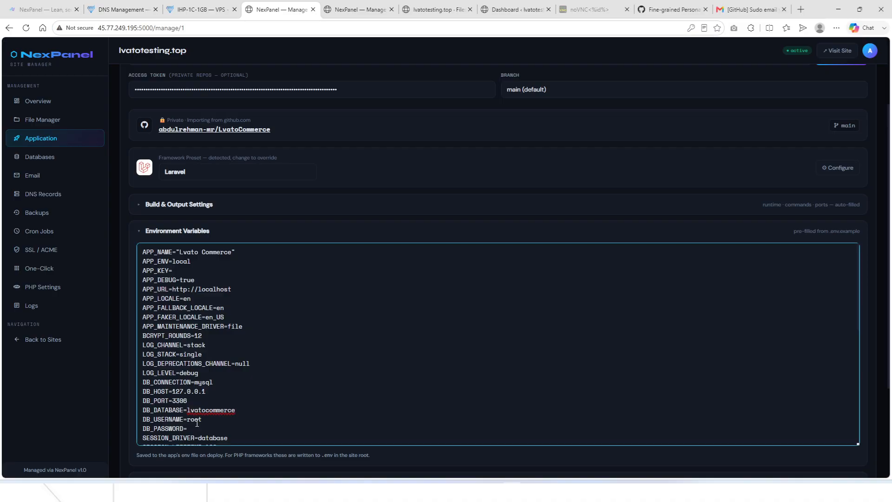
double_click(196, 419)
key(ctrl+v)
Fill the new database's username with lvatocommerce and enter its password.
click(358, 9)
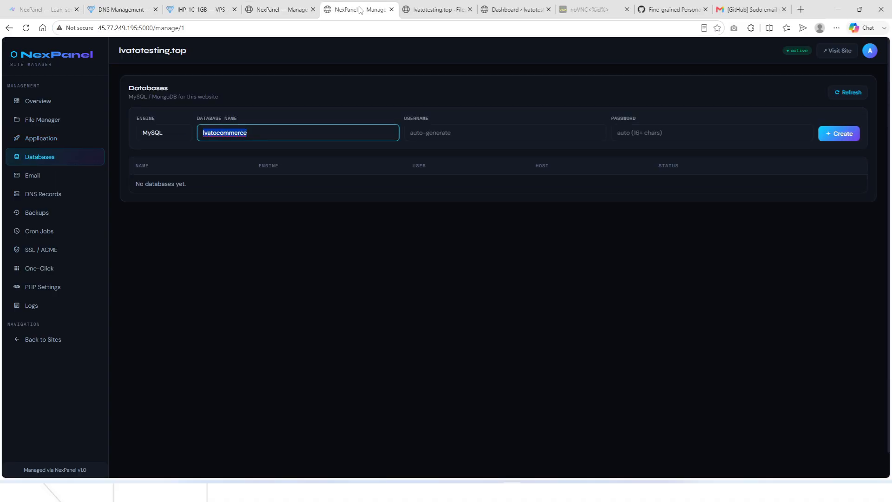
key(Tab)
key(ctrl+v)
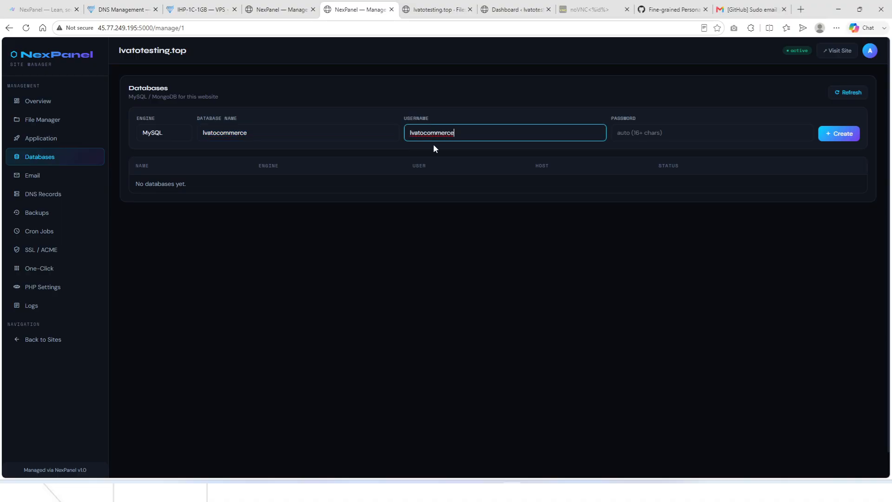
click(683, 134)
key(ctrl+v)
key(ctrl+v)
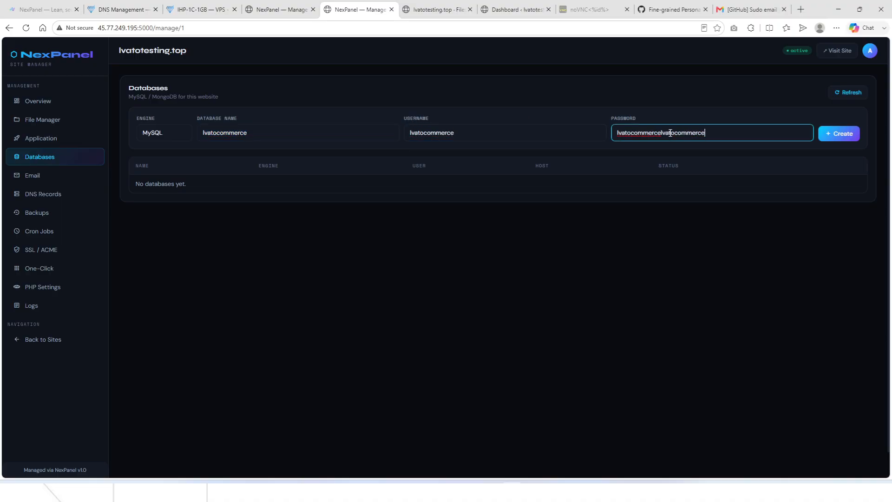
click(307, 4)
scroll(206, 376, down, 1)
Put the database password after DB_PASSWORD and change APP_URL from localhost to lvatotesting.top.
key(ctrl+v)
key(ctrl+v)
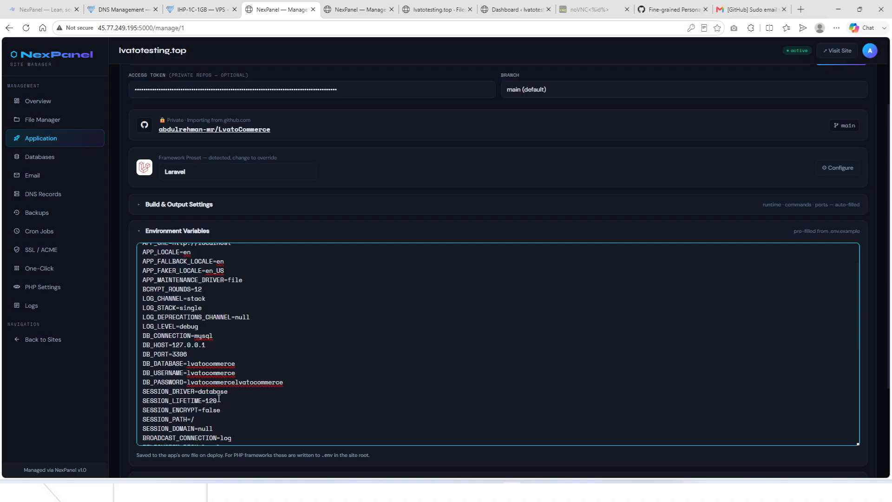
scroll(219, 398, down, 1)
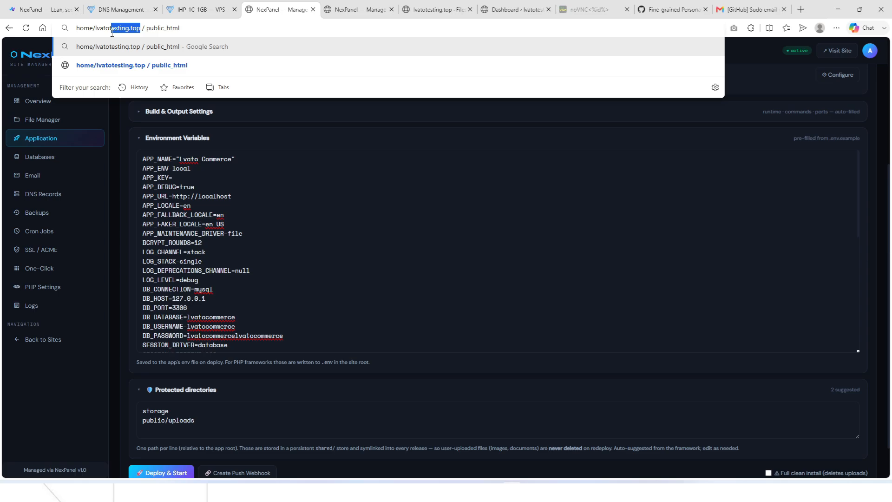
key(shift+Left)
key(shift+Left)
key(shift+Left)
key(shift+Left)
key(shift+Left)
key(shift+Left)
key(ctrl+c)
click(208, 191)
double_click(211, 196)
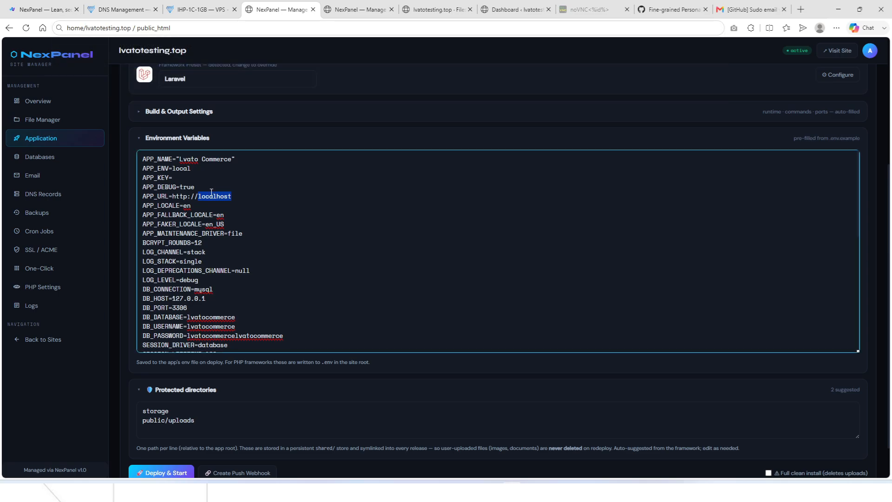
key(ctrl+v)
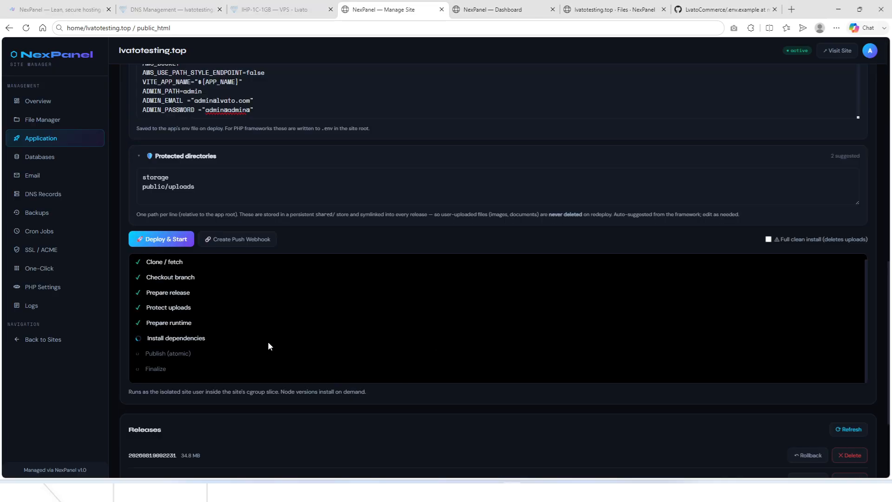
Scroll down the deploy form, then show NexPanel's Websites list in the other tab.
scroll(268, 341, down, 1)
scroll(252, 259, down, 2)
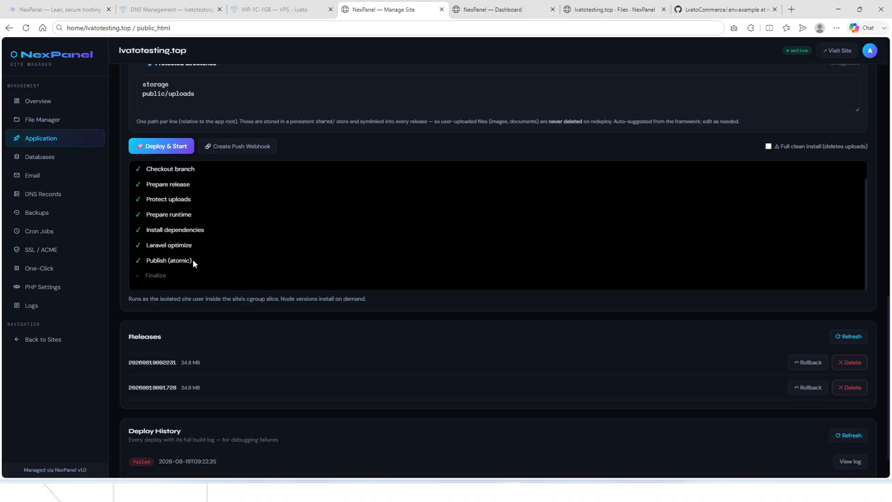
scroll(229, 250, down, 1)
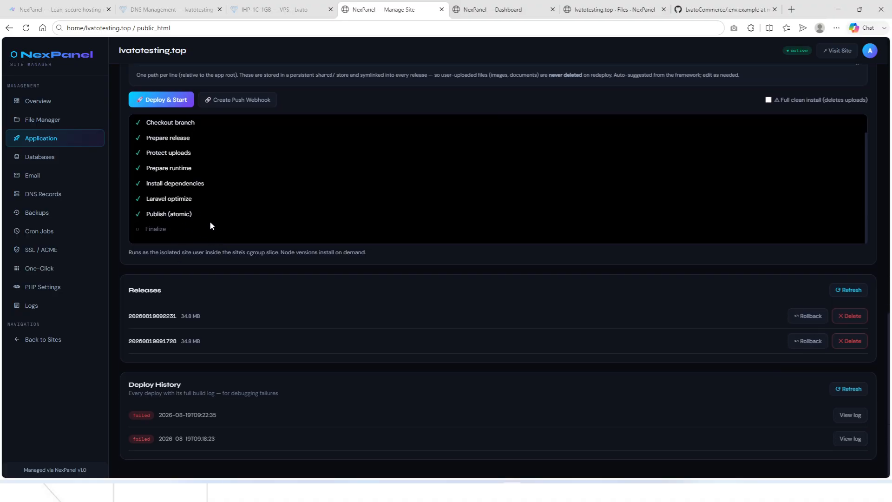
scroll(219, 232, down, 1)
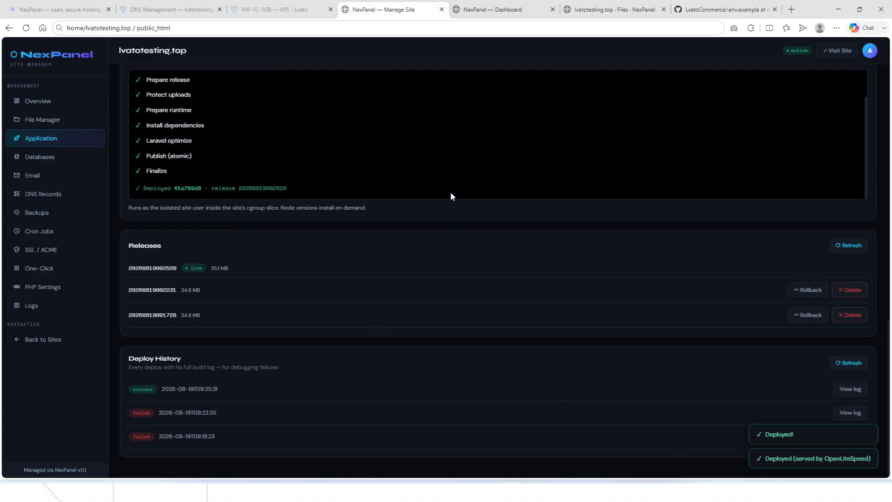
click(614, 9)
click(774, 60)
Open lvatotesting.top in a new browser tab and scroll through the live storefront.
double_click(177, 123)
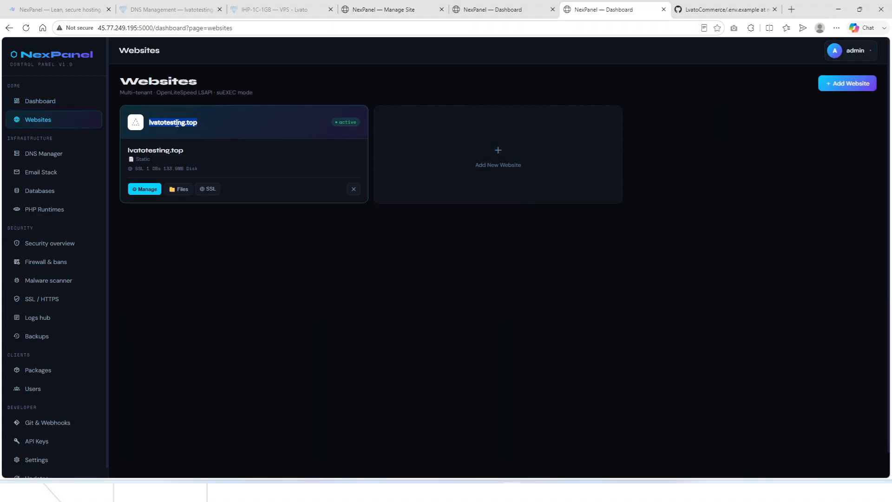
drag(177, 124, 678, 7)
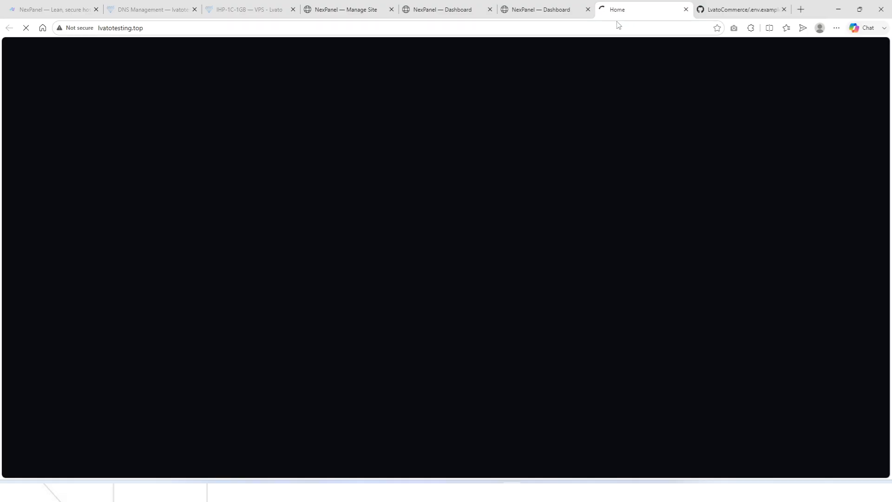
scroll(424, 208, down, 15)
scroll(278, 340, up, 8)
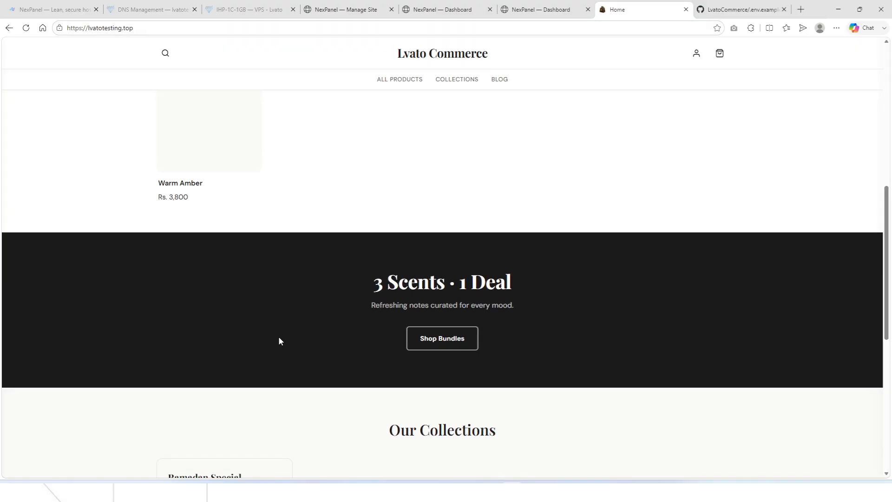
scroll(278, 340, up, 10)
Append /admin to the storefront URL to load the admin login page.
click(261, 26)
click(317, 26)
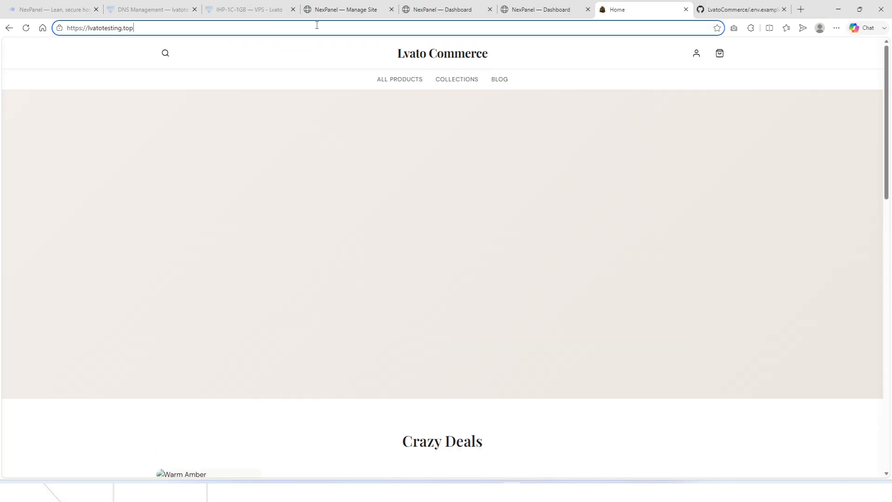
text(/admin)
key(Return)
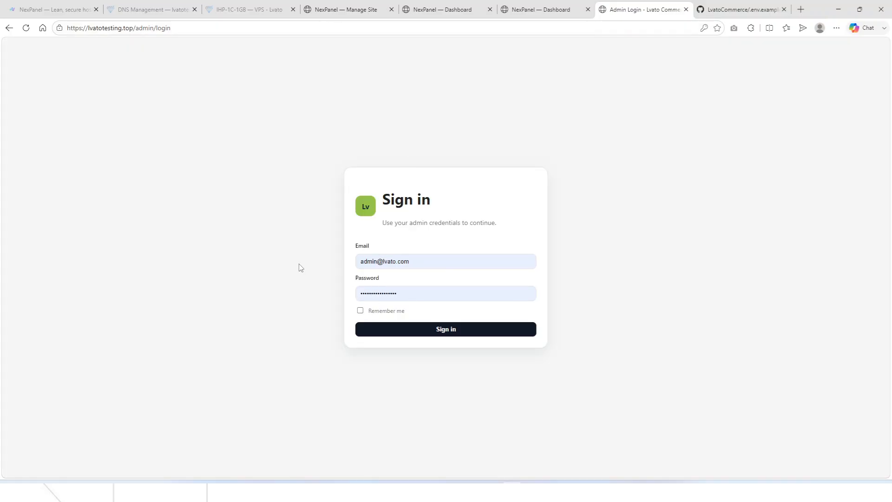
Enter the admin password and sign in, dismissing the browser's password prompt.
drag(387, 262, 254, 259)
click(379, 263)
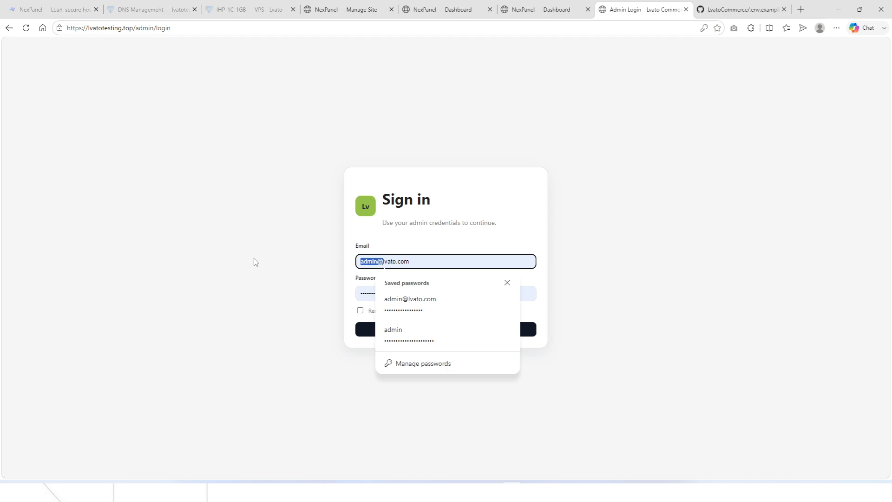
click(300, 287)
drag(420, 298, 180, 287)
key(ctrl+v)
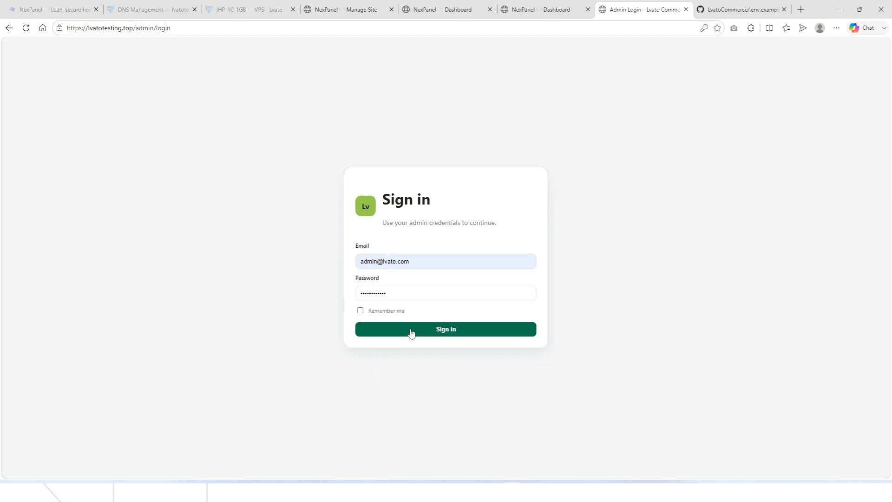
click(376, 330)
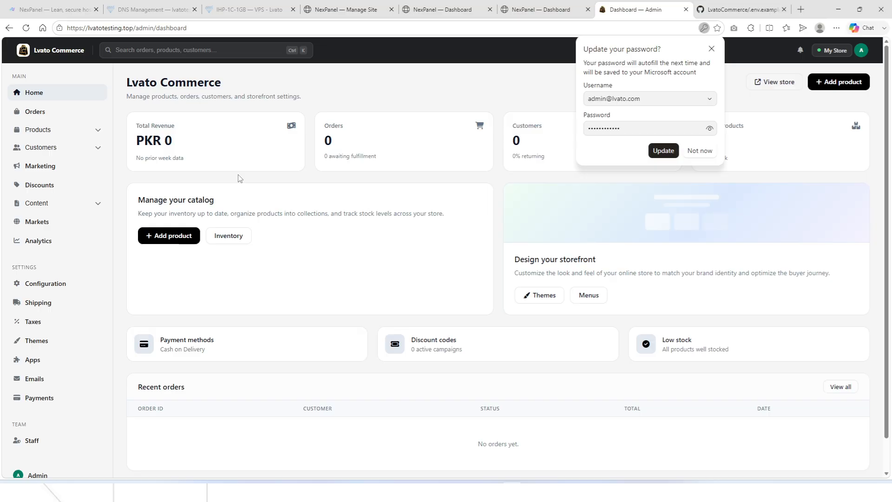
click(718, 46)
Open the Admin profile page, then the Themes page showing Theme One as current.
scroll(203, 270, down, 1)
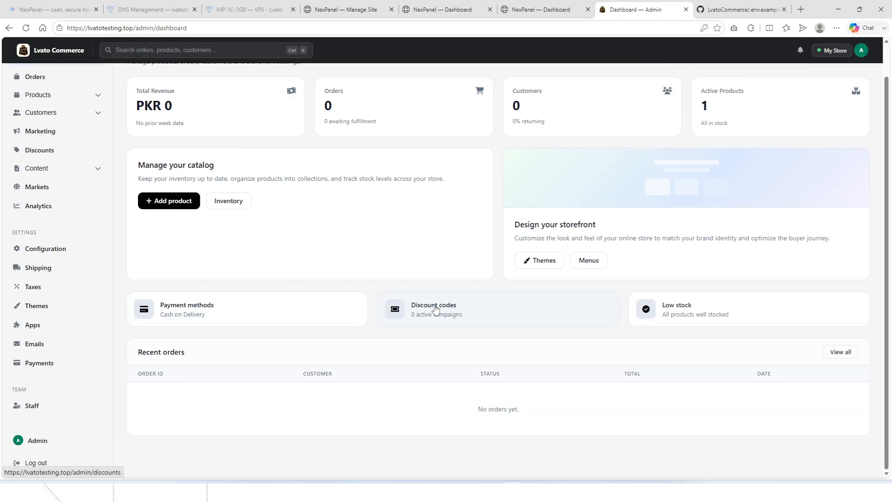
scroll(104, 265, up, 1)
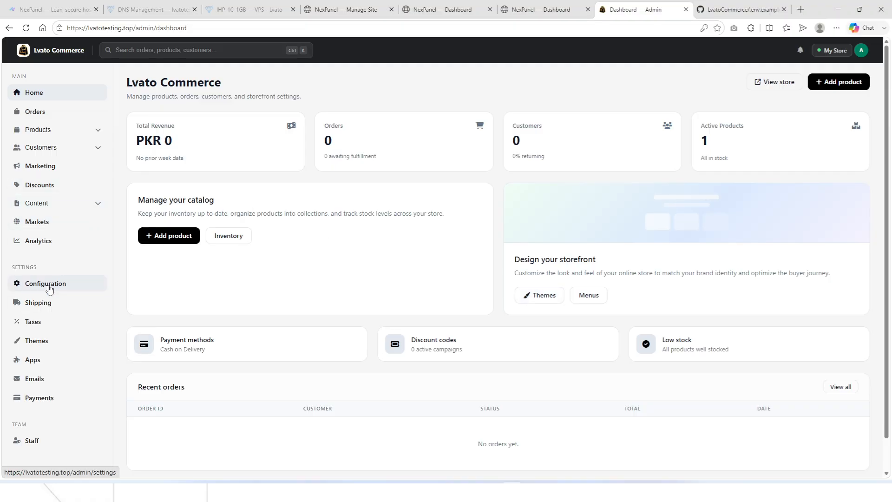
scroll(81, 329, down, 1)
click(46, 440)
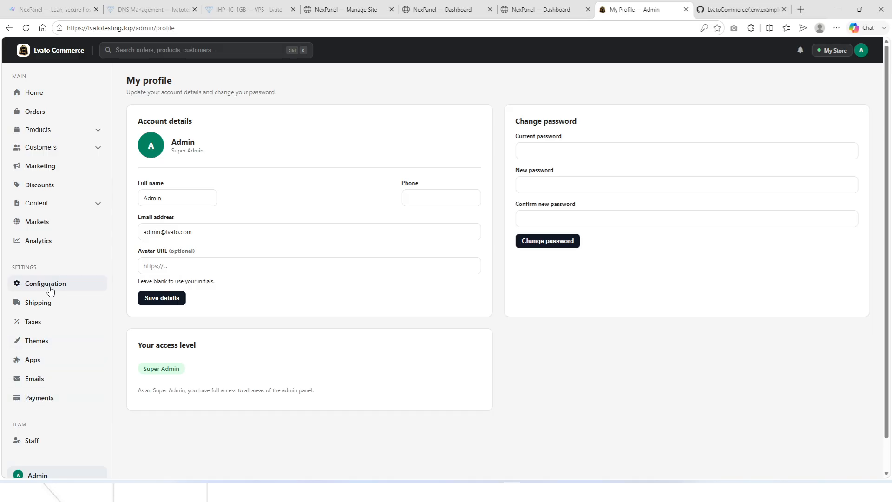
click(46, 341)
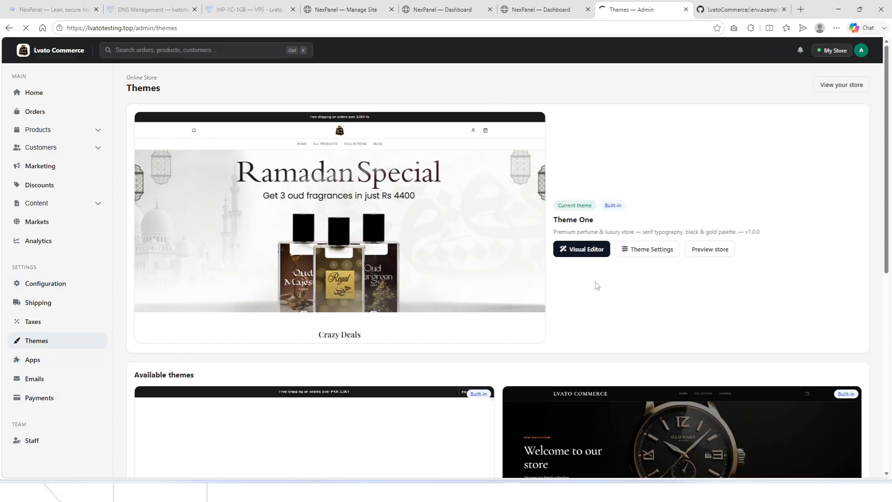
scroll(418, 325, down, 8)
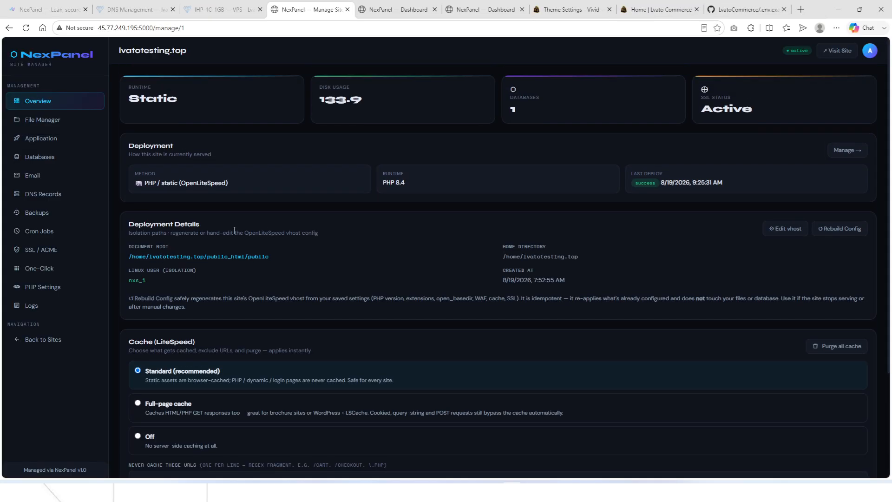
Visit the site's Databases and Application pages, then return to the sites list.
click(41, 155)
click(41, 138)
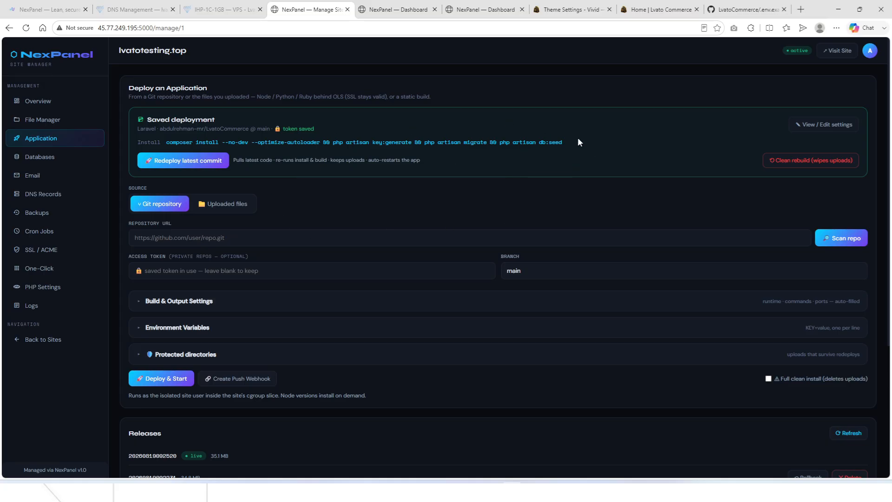
scroll(160, 225, down, 4)
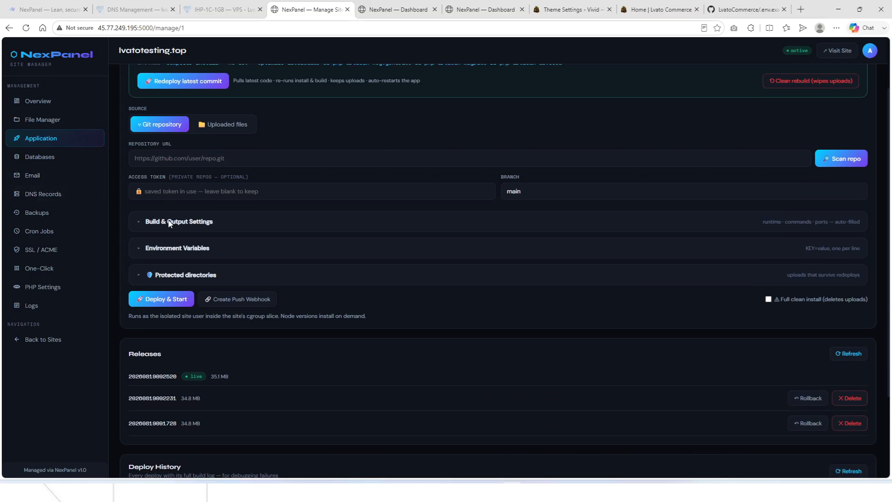
click(16, 342)
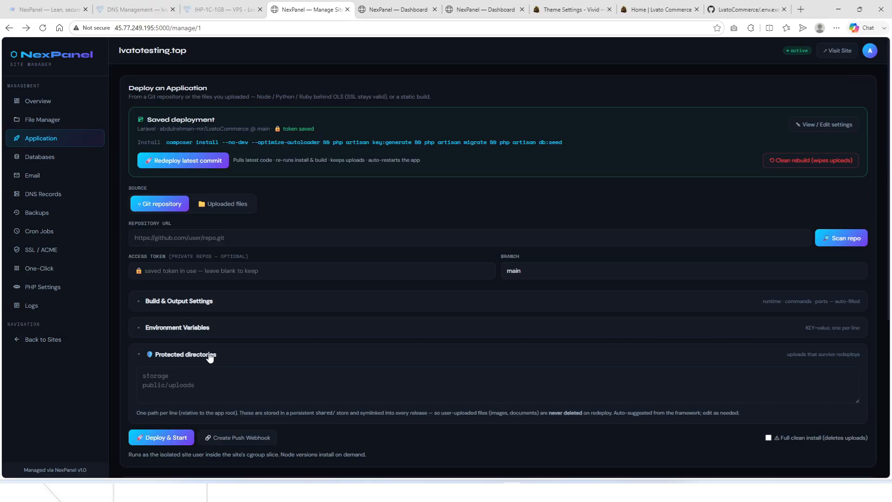
scroll(231, 237, down, 3)
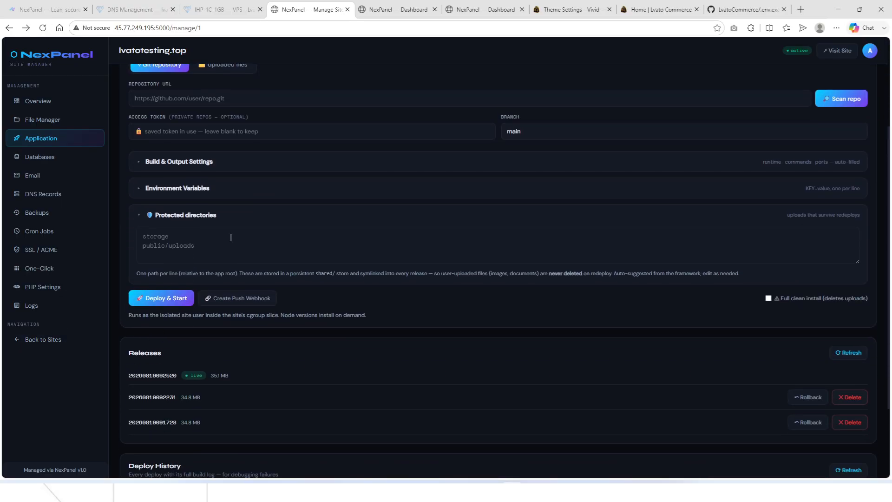
Edit Protected directories and load the saved LvatoCommerce deployment's settings into the form.
click(175, 247)
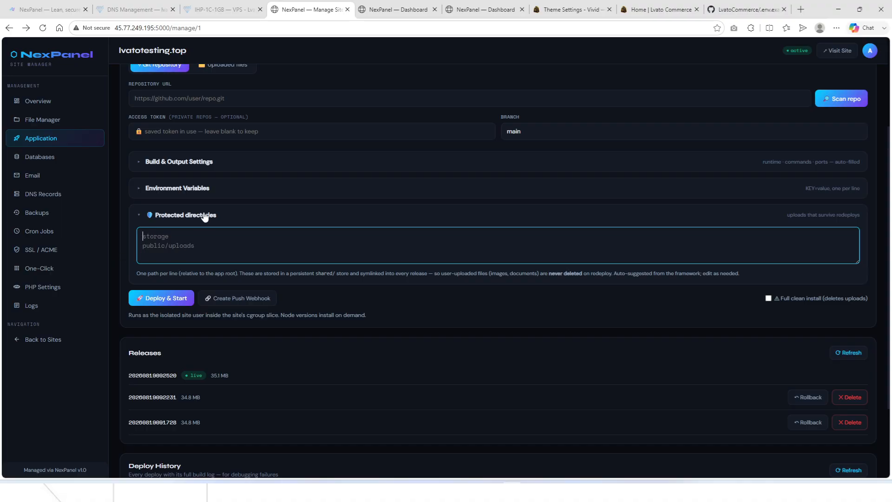
scroll(205, 217, up, 3)
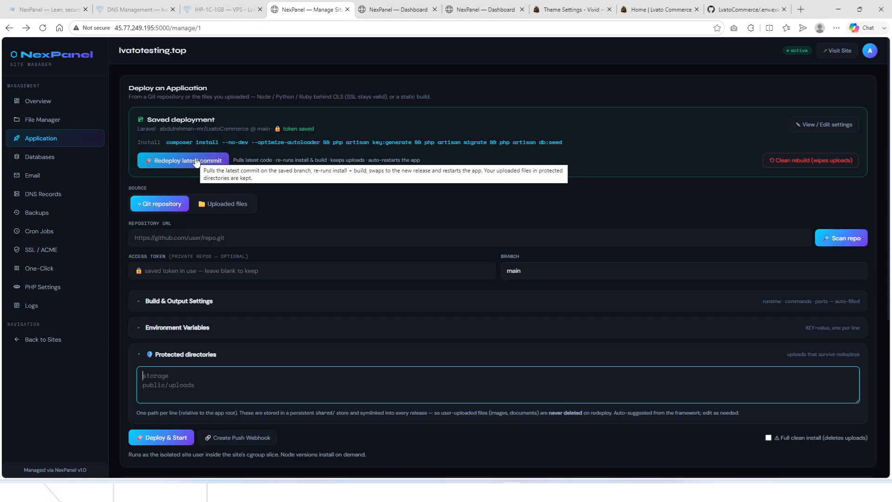
click(833, 119)
scroll(236, 251, down, 2)
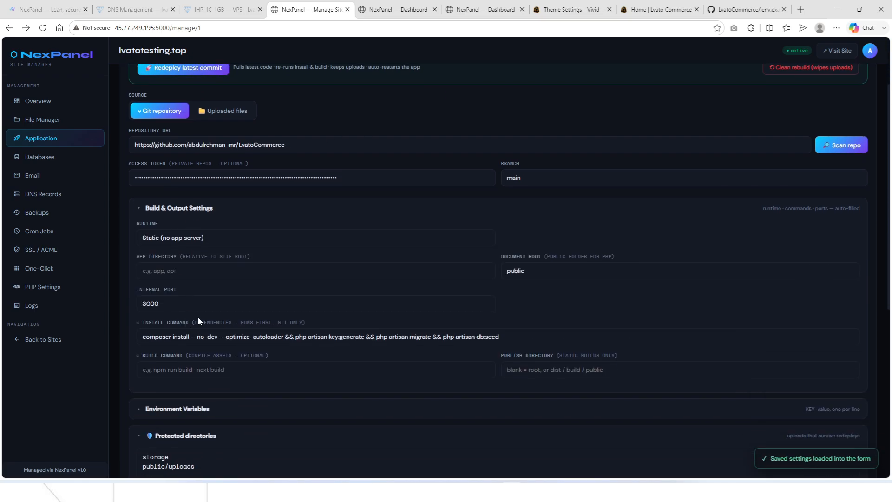
scroll(197, 317, up, 2)
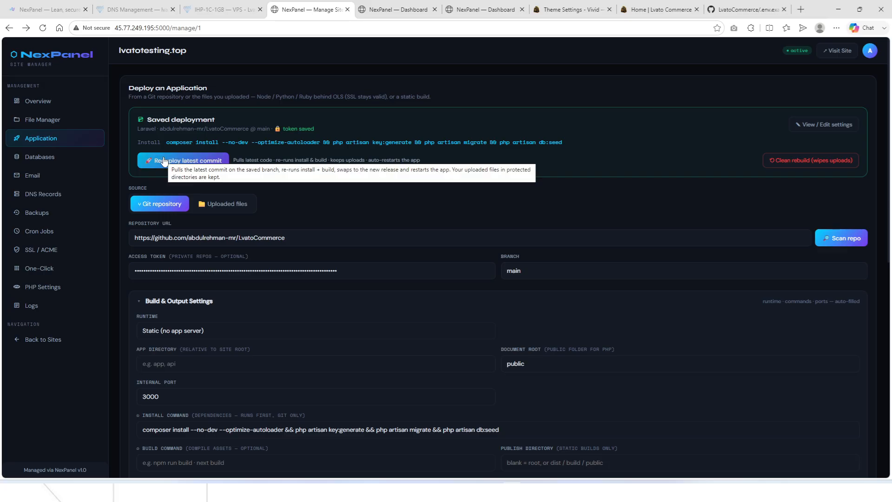
Switch the deploy source to uploaded files and auto-detect the Laravel framework.
click(221, 205)
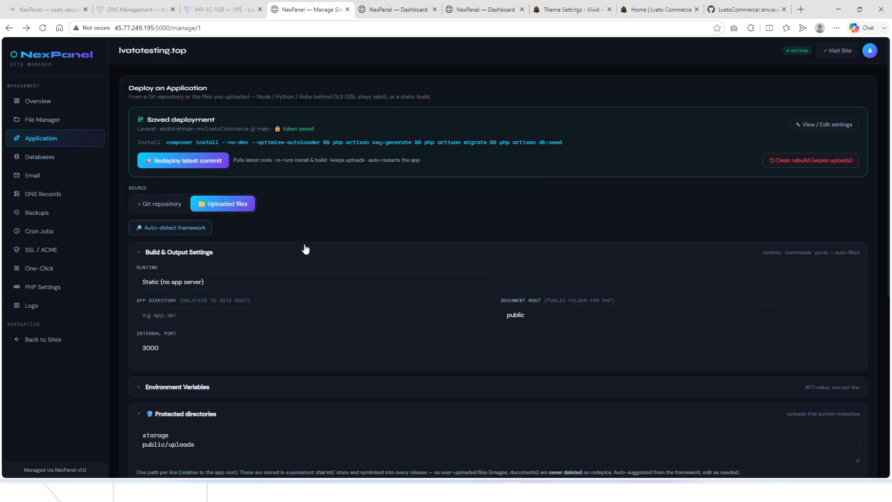
click(157, 231)
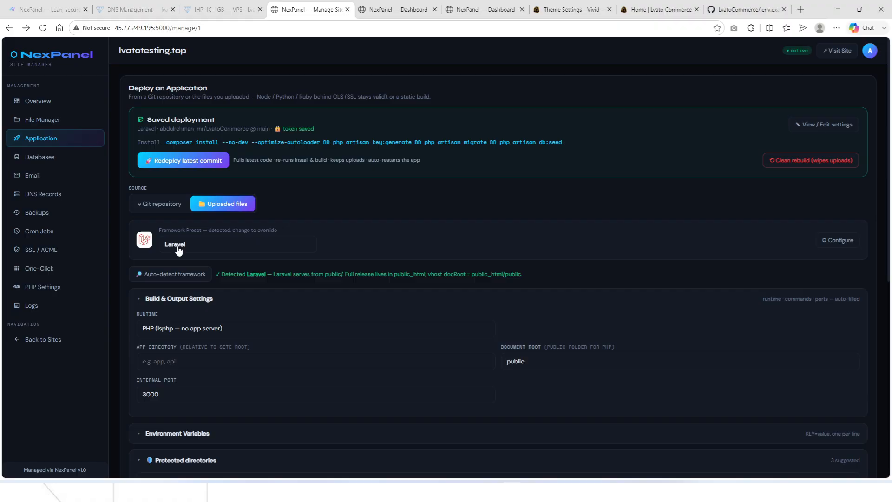
scroll(156, 250, down, 2)
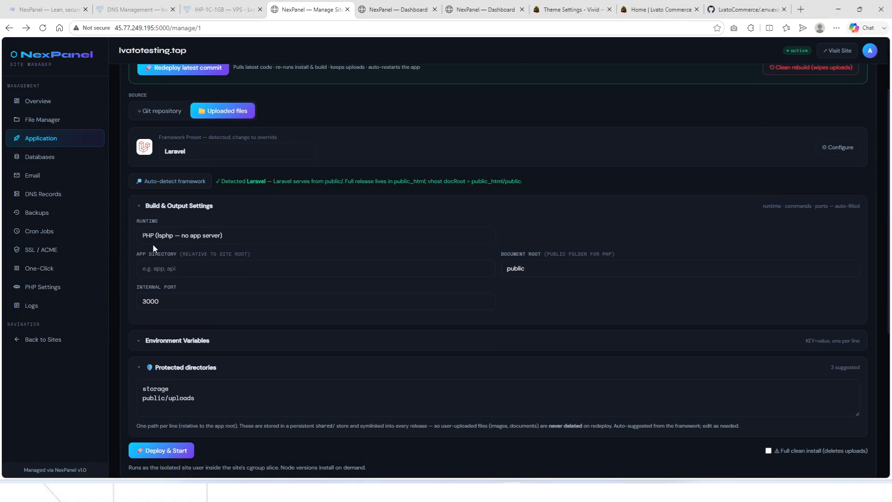
scroll(198, 309, down, 2)
Expand and collapse Environment Variables, then open the Databases page listing commerce2.
click(185, 248)
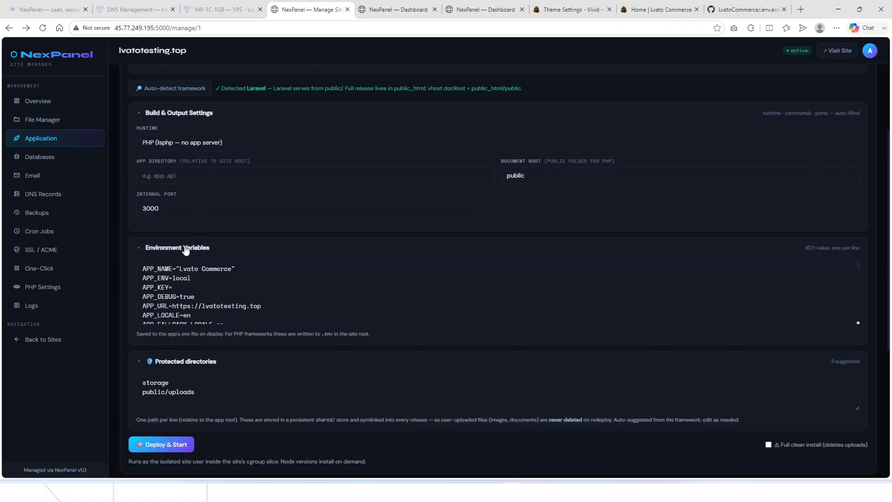
scroll(207, 306, down, 8)
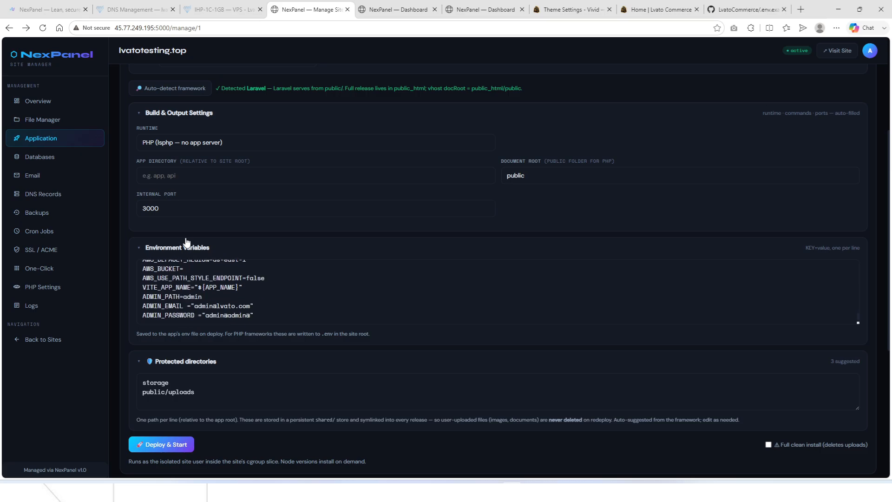
click(179, 251)
scroll(155, 280, down, 2)
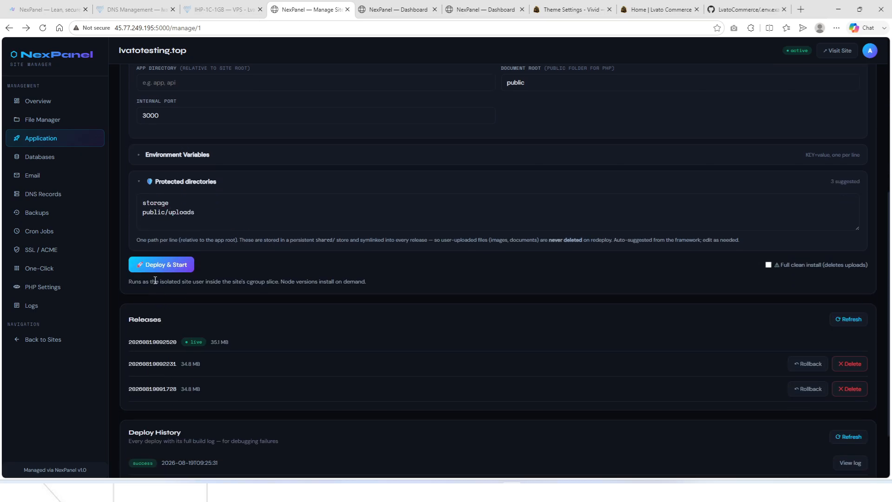
scroll(279, 278, up, 6)
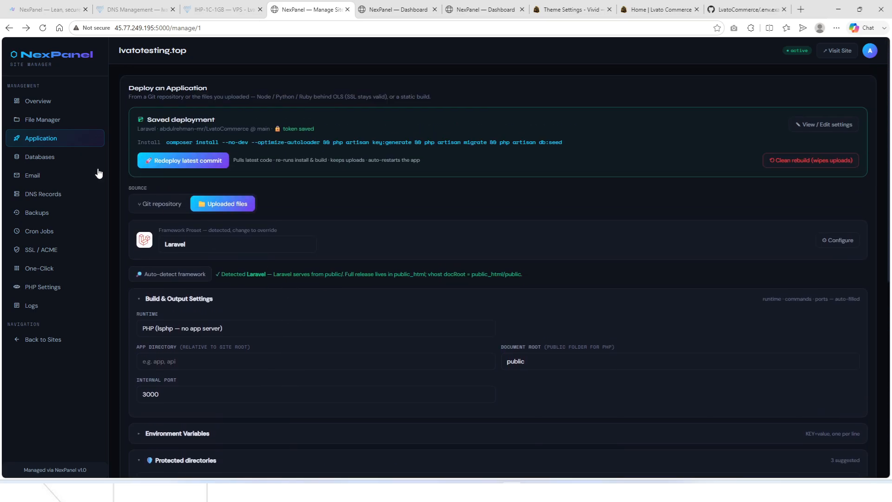
click(52, 161)
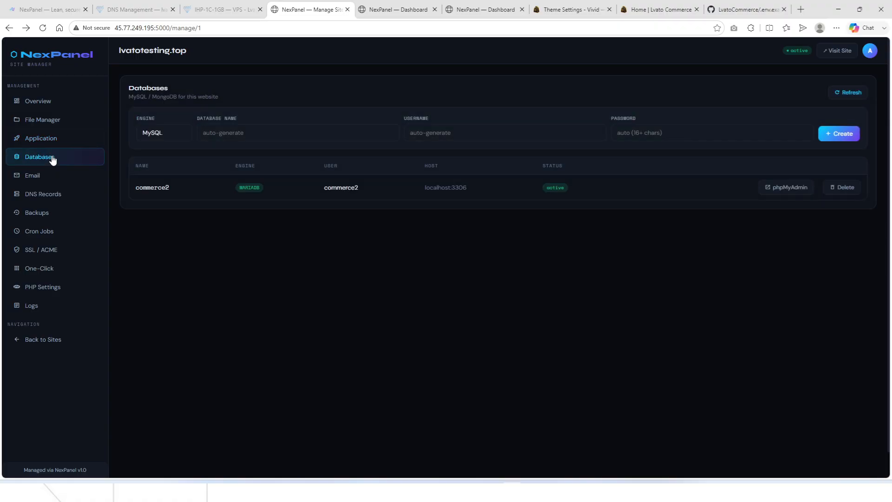
Open commerce2 in phpMyAdmin, view its 41 tables and Import page, then return to NexPanel.
click(786, 187)
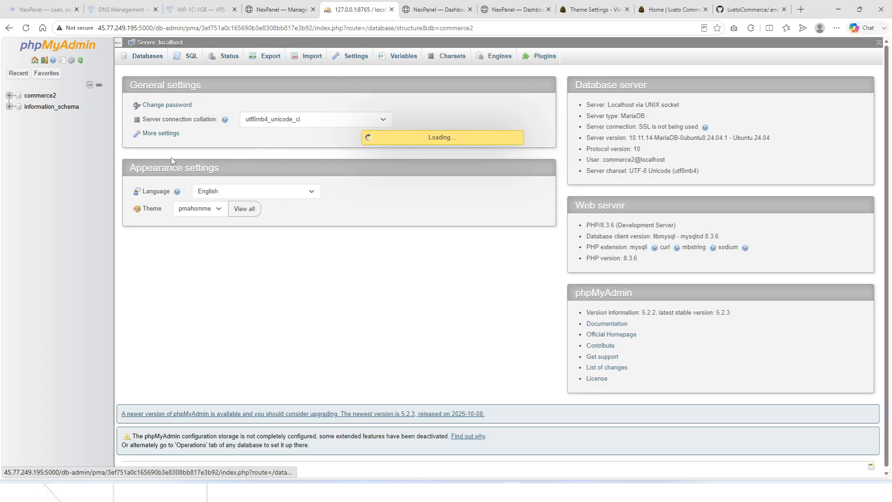
scroll(169, 277, down, 7)
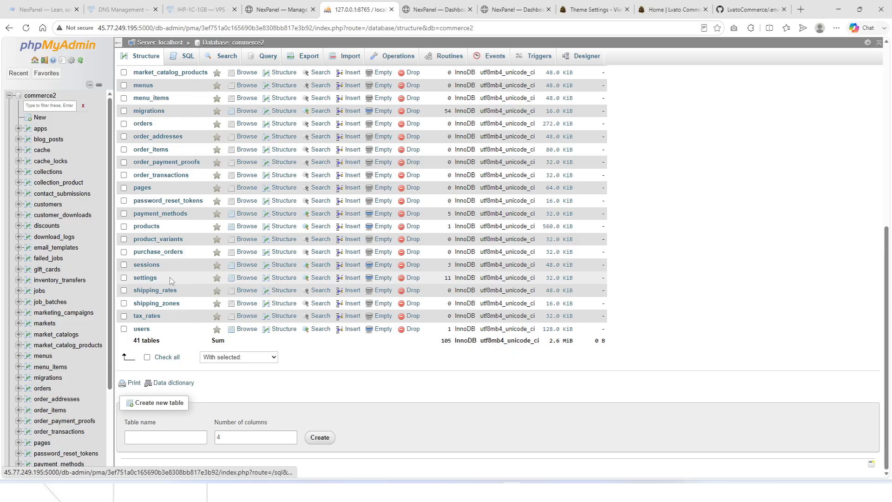
scroll(169, 277, up, 8)
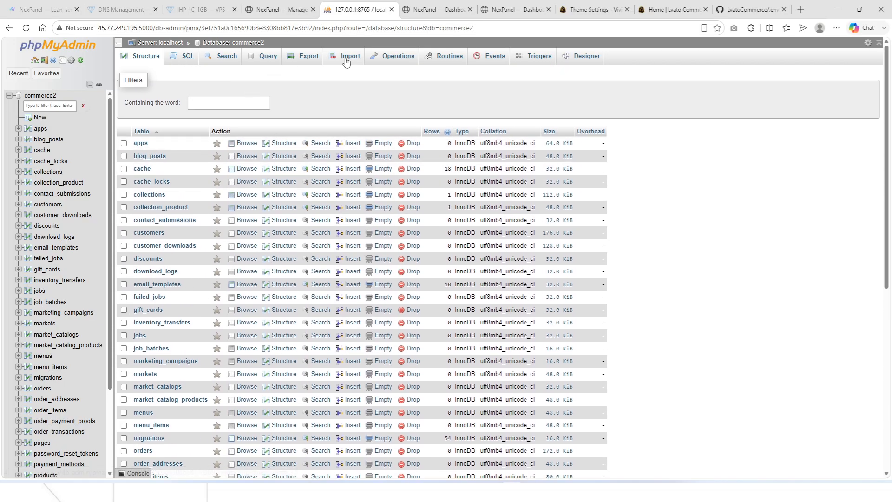
click(346, 60)
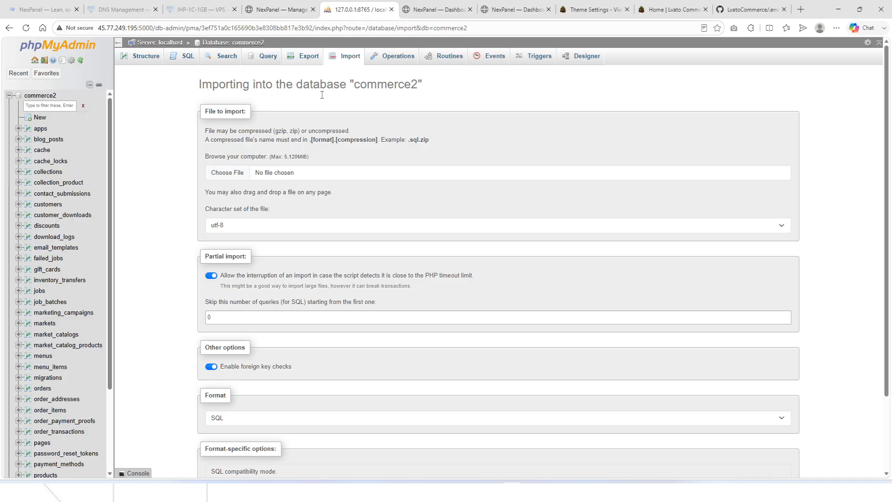
click(278, 9)
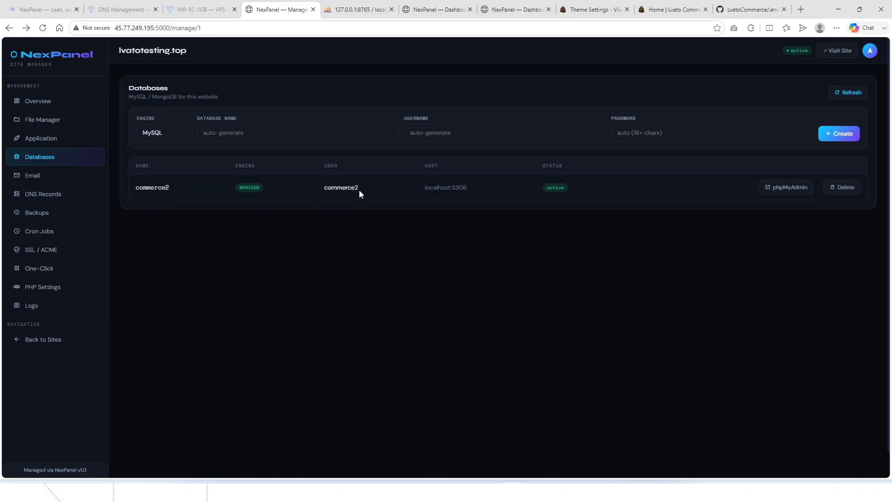
Glance at the site's Email page, then reopen lvatotesting.top's management and its empty Backups page.
click(25, 177)
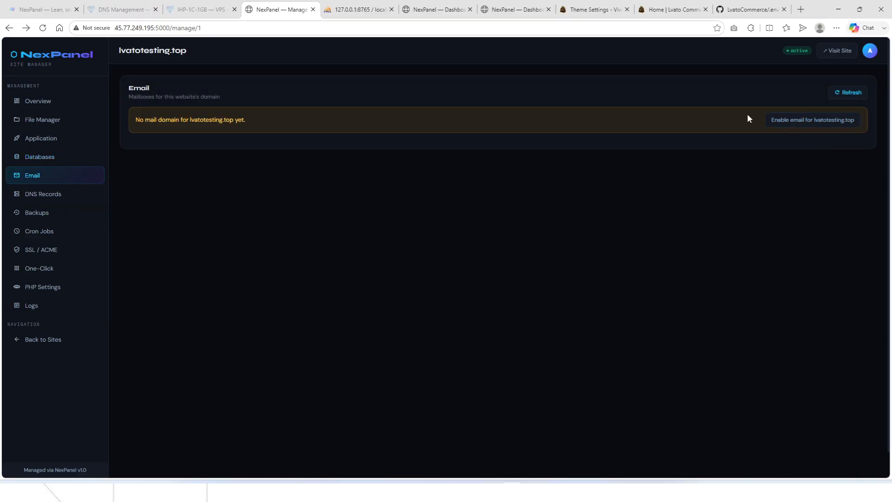
click(59, 28)
click(58, 118)
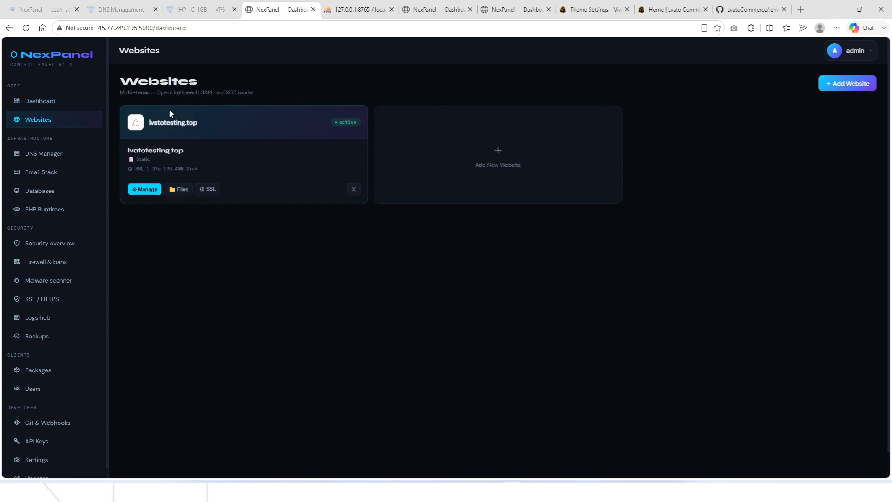
click(146, 190)
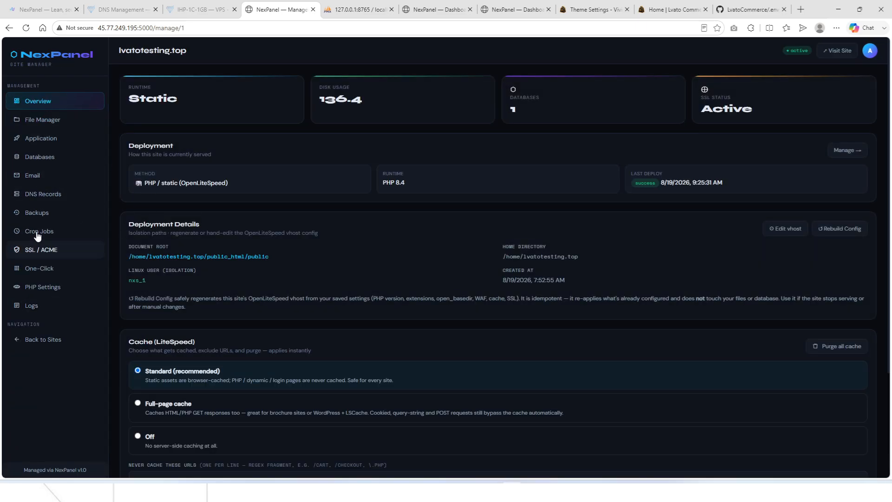
click(38, 214)
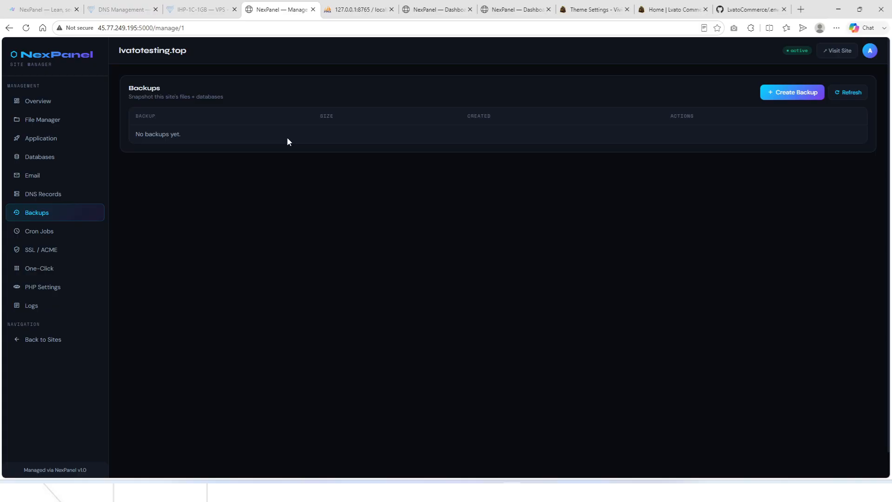
Create the 44.4 MB backup 20260819-093137.tar.gz and download it, briefly checking Cron Jobs.
click(798, 98)
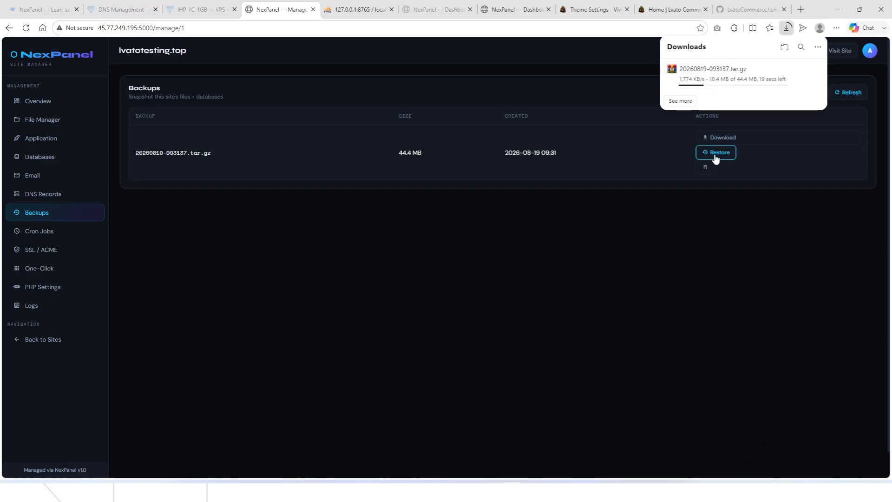
click(40, 231)
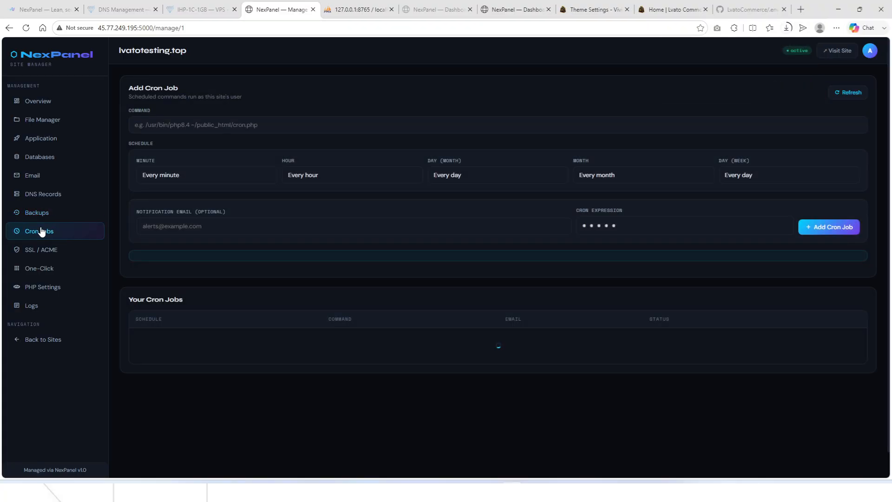
click(61, 212)
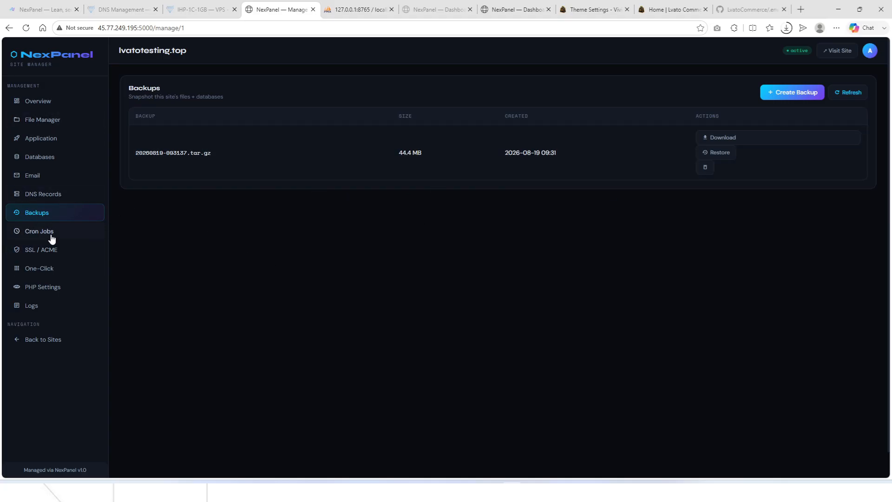
Highlight the five supported cron commands on Cron Jobs, then view the Let's Encrypt SSL status.
click(30, 235)
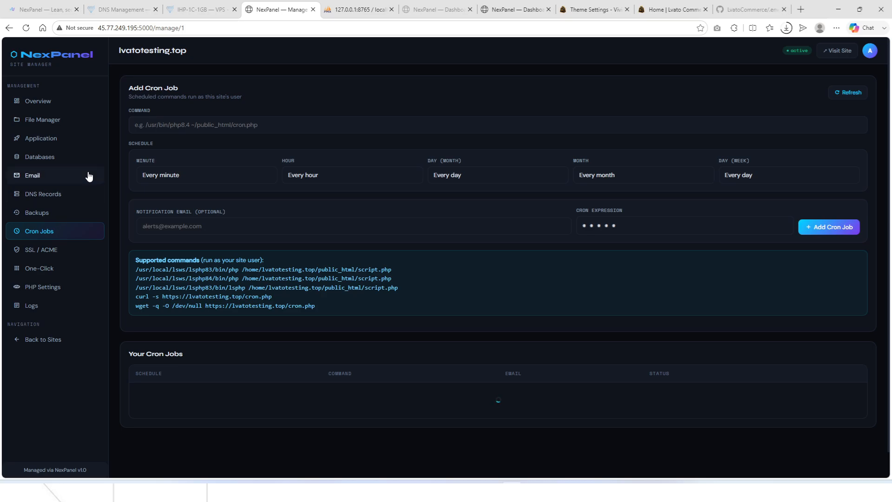
click(224, 125)
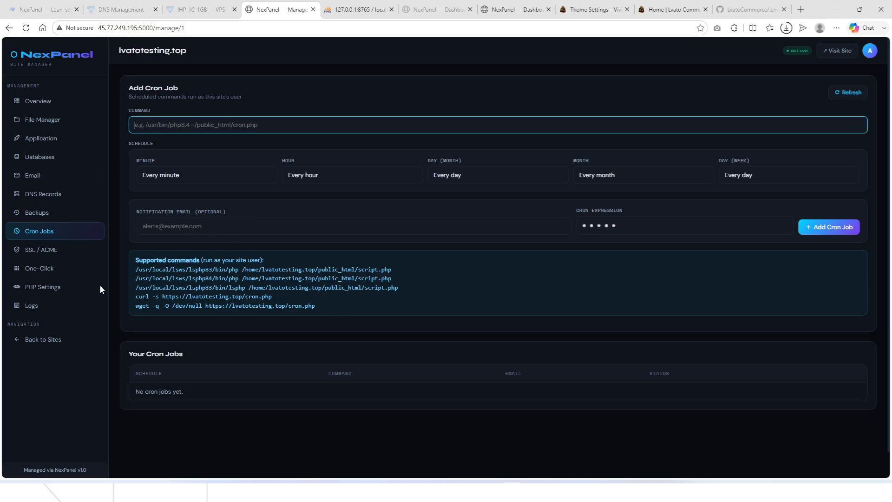
drag(138, 272, 399, 314)
click(310, 320)
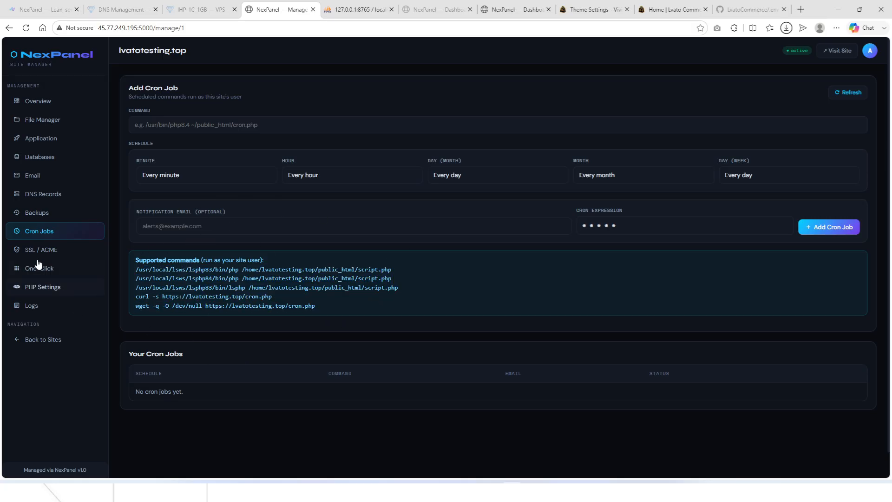
click(56, 250)
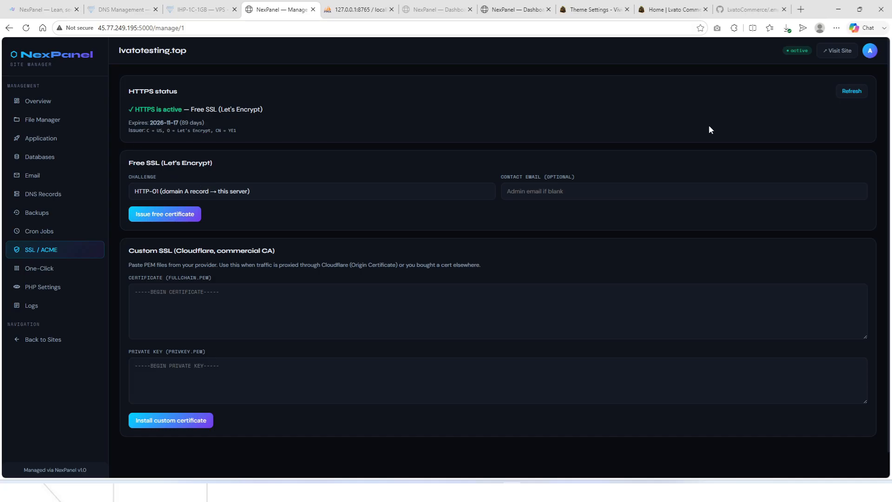
Show the One-Click installer offering WordPress, Joomla and LvatoCommerce, then start a new browser tab.
click(52, 271)
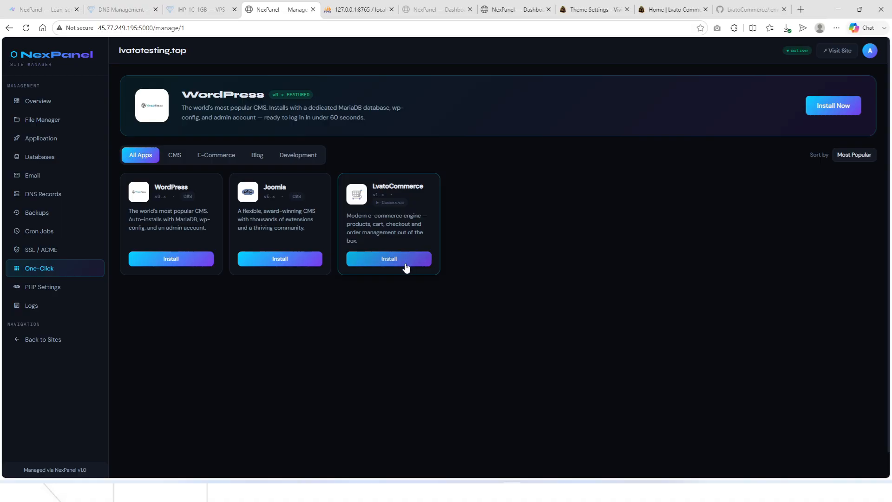
key(ctrl+t)
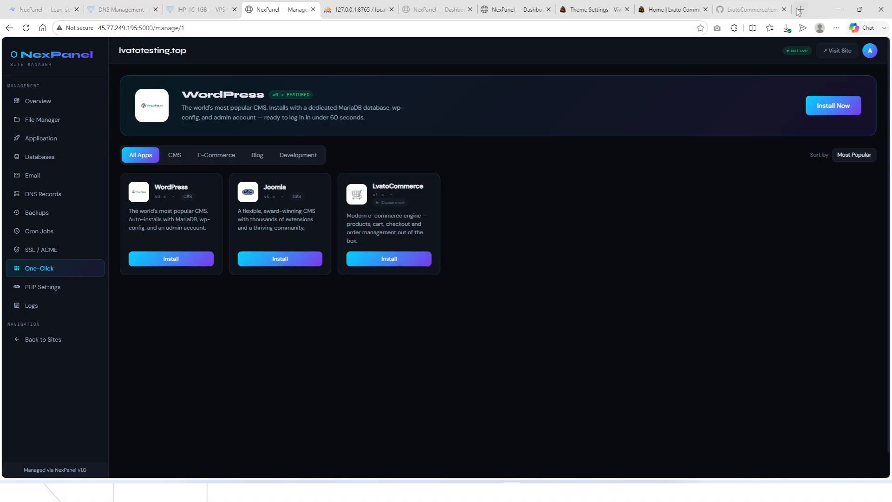
Go to scriptbooster.org and scroll through its product grid.
text(scriptbooster.org)
key(Return)
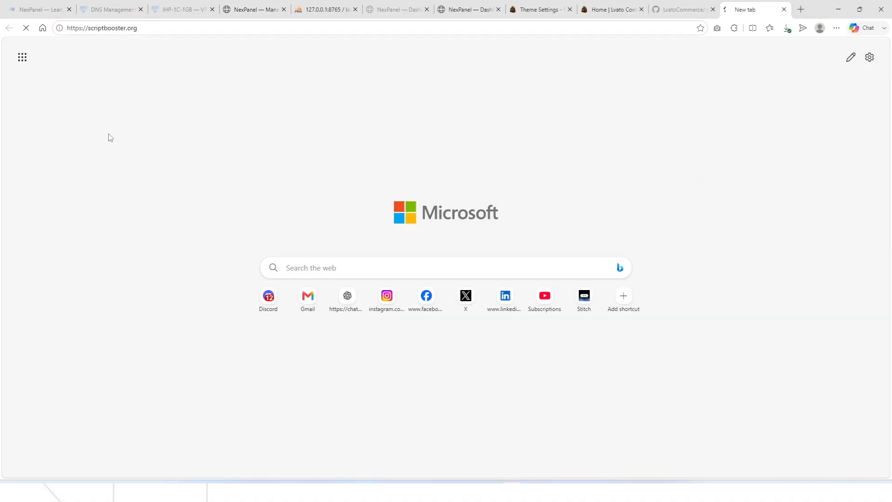
scroll(471, 166, down, 10)
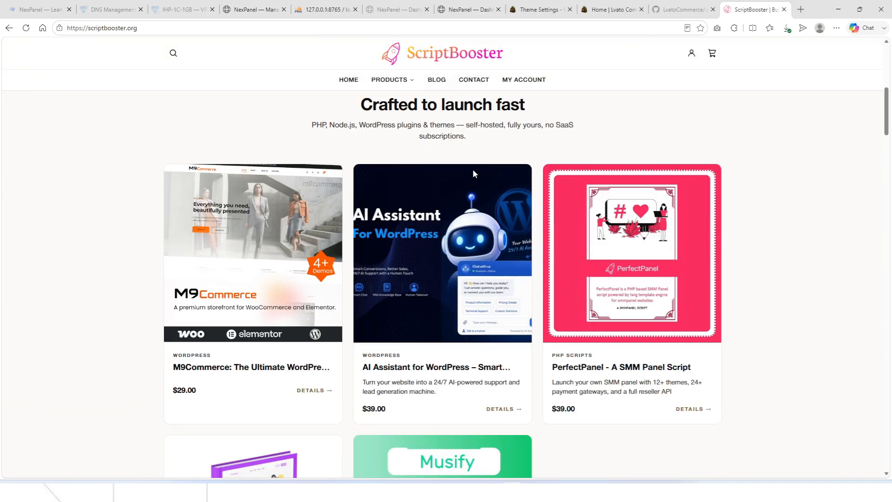
scroll(660, 241, down, 4)
scroll(438, 298, up, 8)
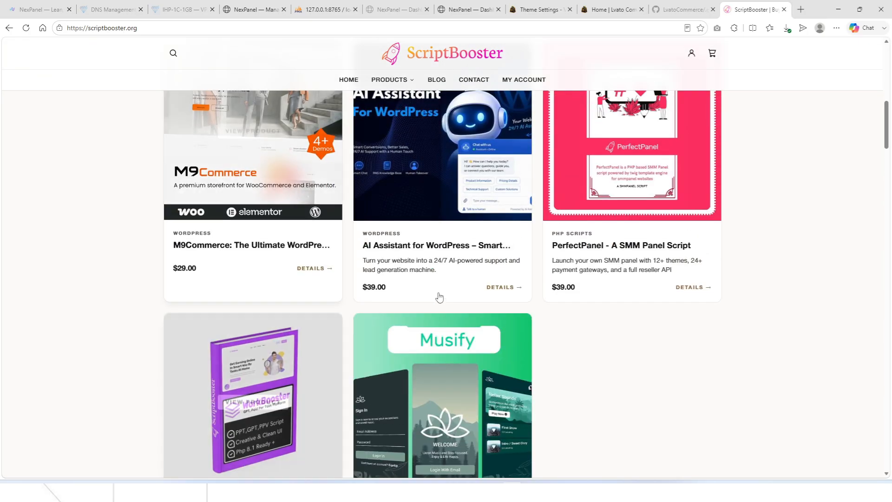
scroll(219, 256, down, 4)
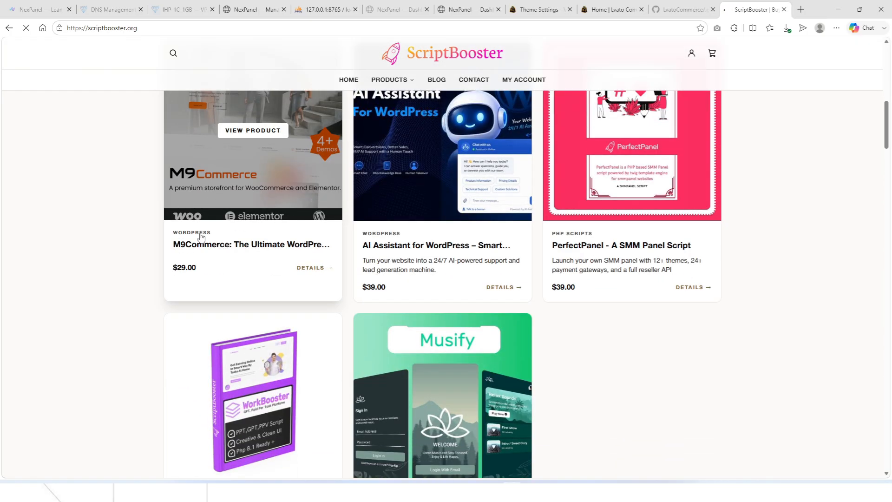
View the M9Commerce product page, go back, and return to the NexPanel websites tab.
click(201, 241)
scroll(214, 232, down, 3)
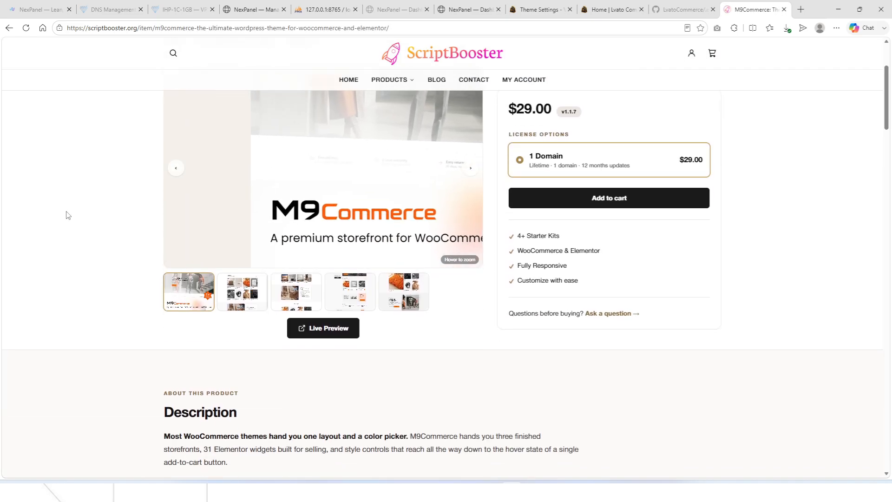
key(alt+Left)
scroll(448, 262, down, 3)
scroll(349, 253, up, 3)
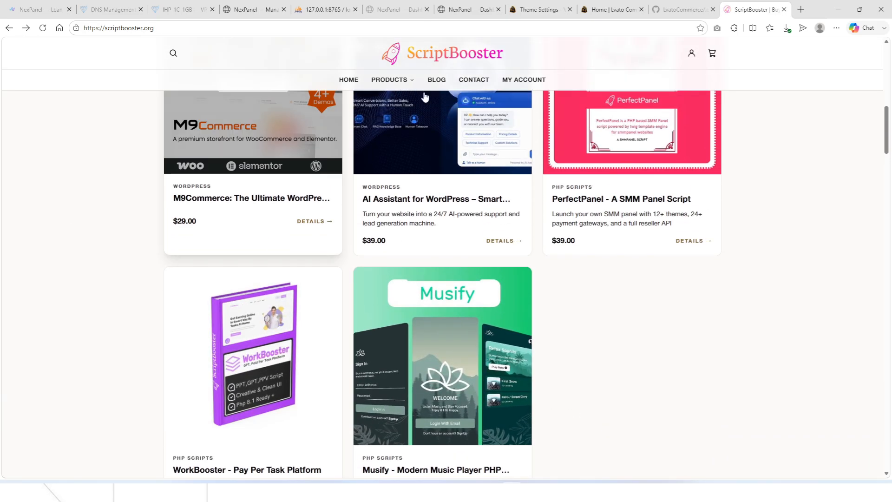
click(495, 6)
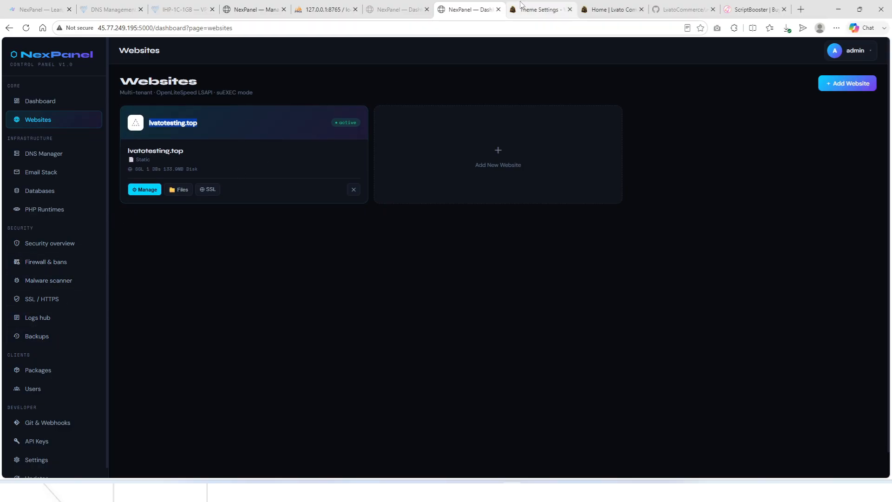
Open lvatotesting.top's PHP Settings showing PHP 8.4 extensions and php.ini values.
click(395, 9)
click(469, 10)
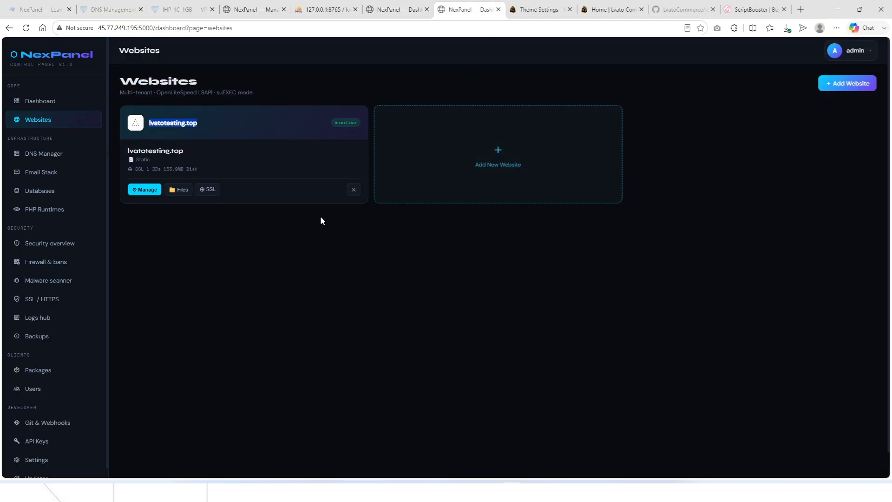
click(151, 188)
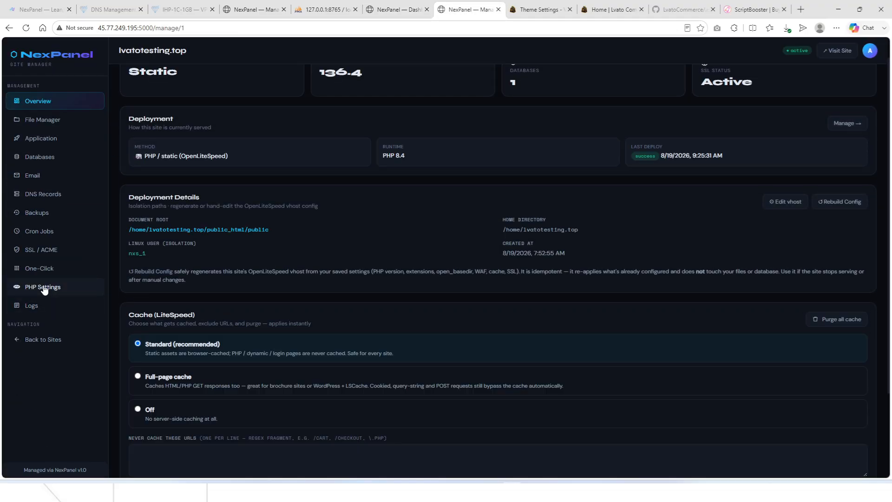
click(44, 289)
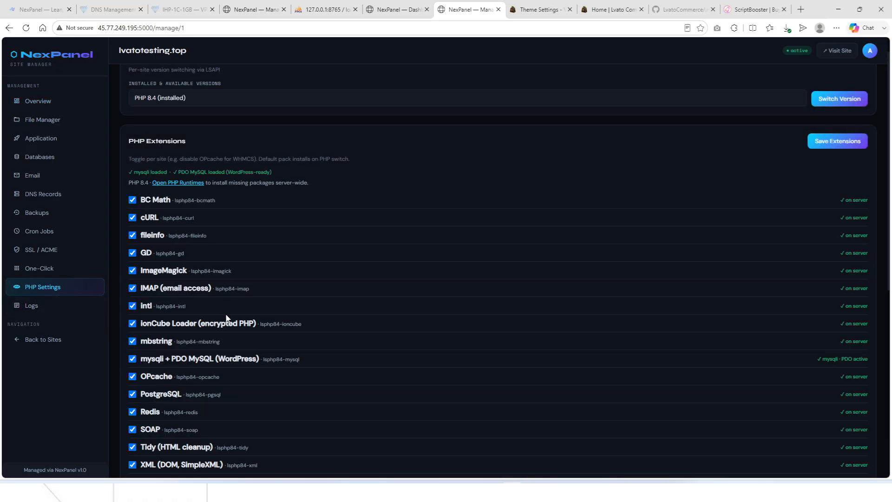
scroll(197, 311, up, 1)
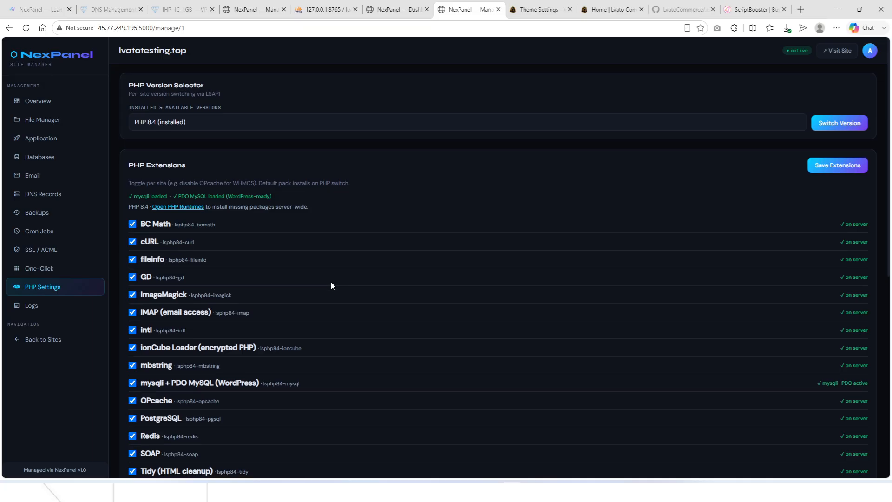
scroll(331, 282, down, 8)
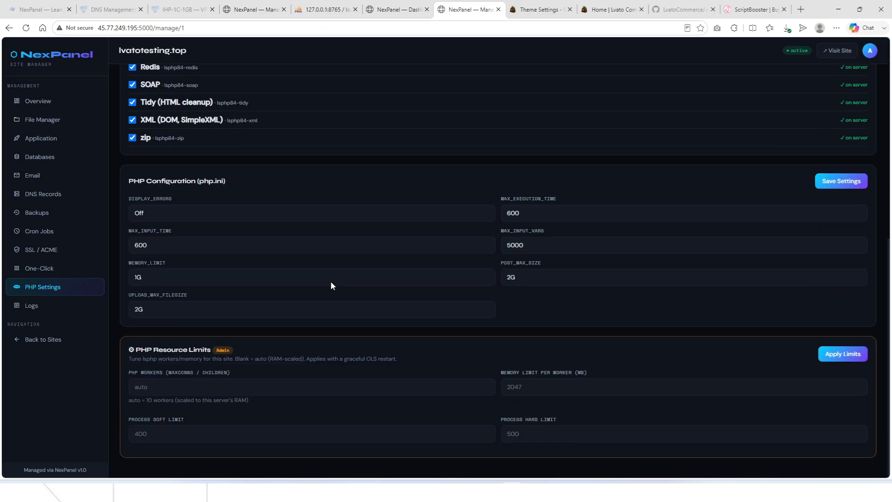
Highlight the PHP Resource Limits heading and its lsphp description, including memory_limit 1G.
triple_click(217, 352)
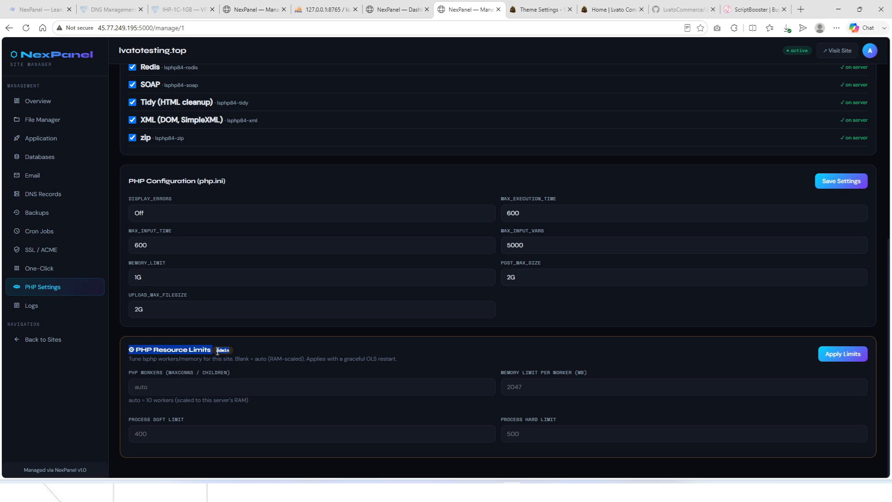
triple_click(148, 359)
triple_click(147, 351)
double_click(154, 358)
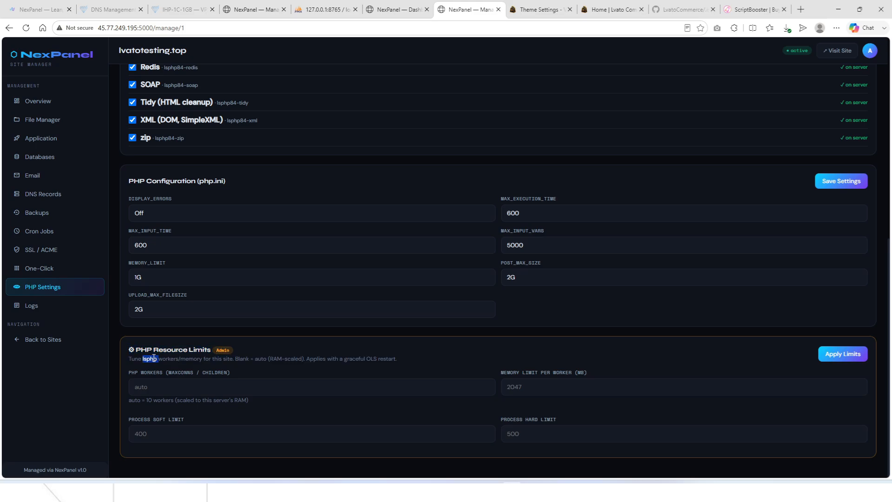
triple_click(153, 358)
triple_click(154, 351)
double_click(154, 358)
triple_click(154, 358)
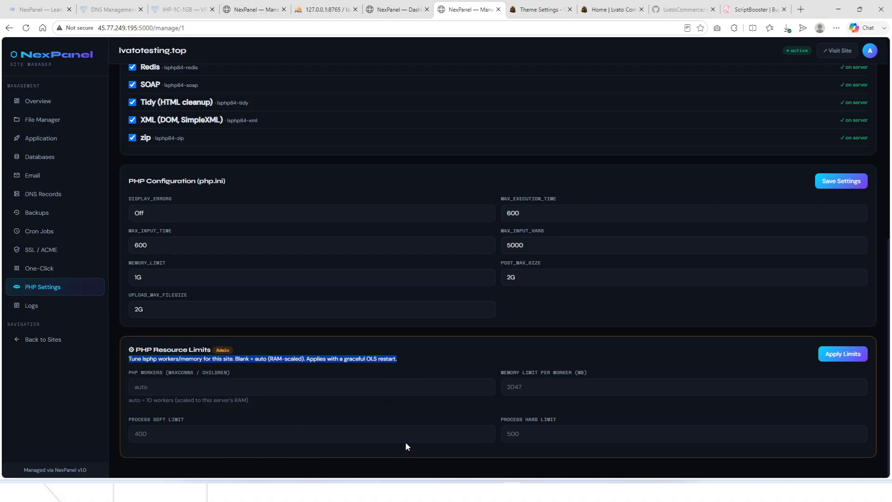
scroll(357, 386, up, 3)
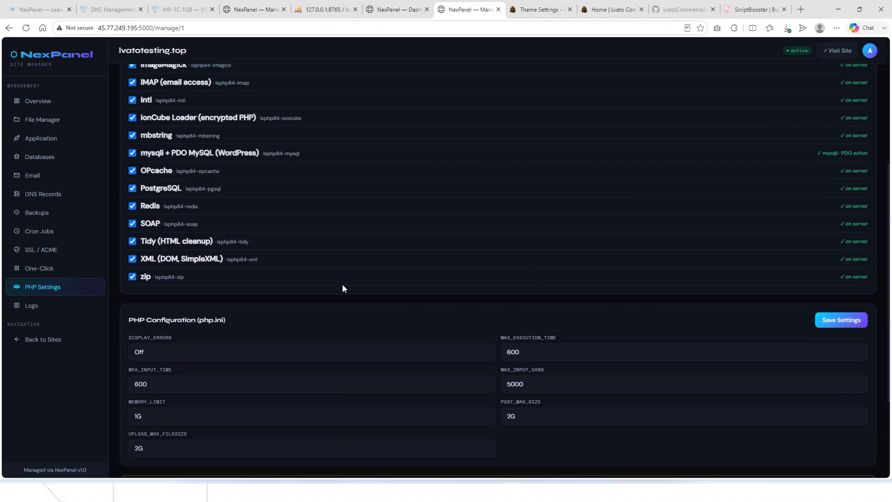
scroll(424, 371, down, 3)
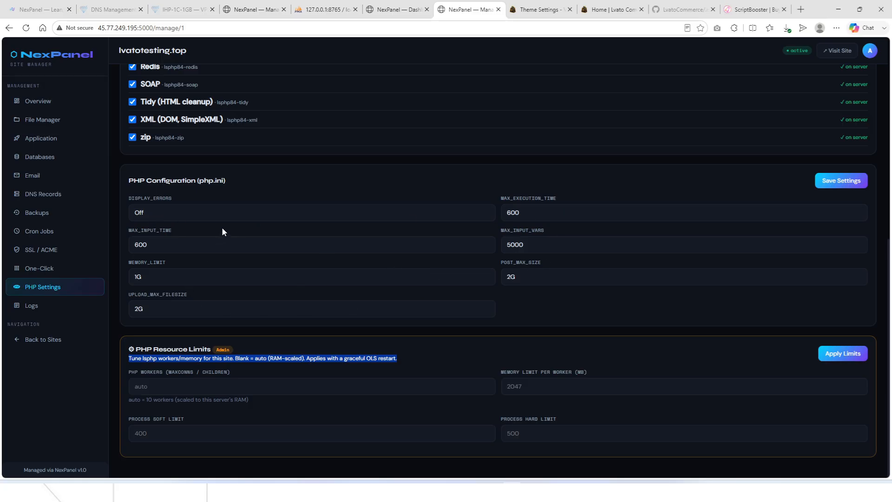
scroll(160, 237, up, 8)
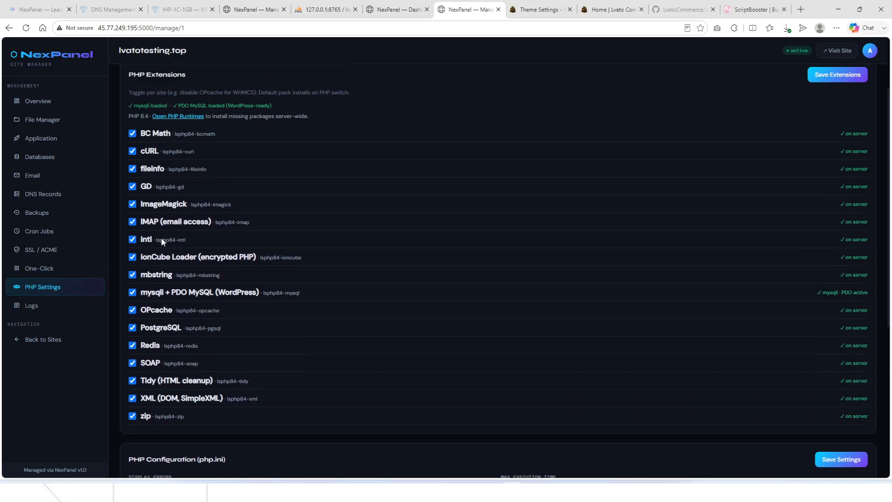
Check the access log and the error log's WP_CACHE warnings, then go back to the dashboard.
click(31, 308)
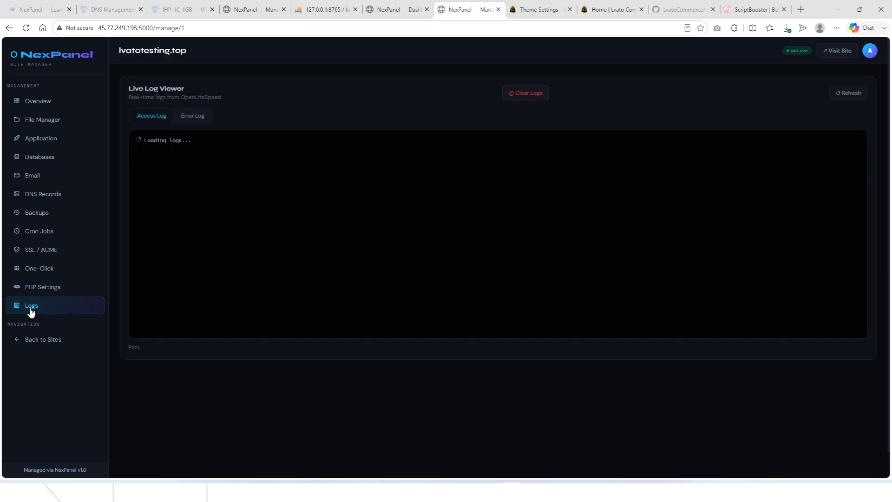
scroll(201, 216, down, 1)
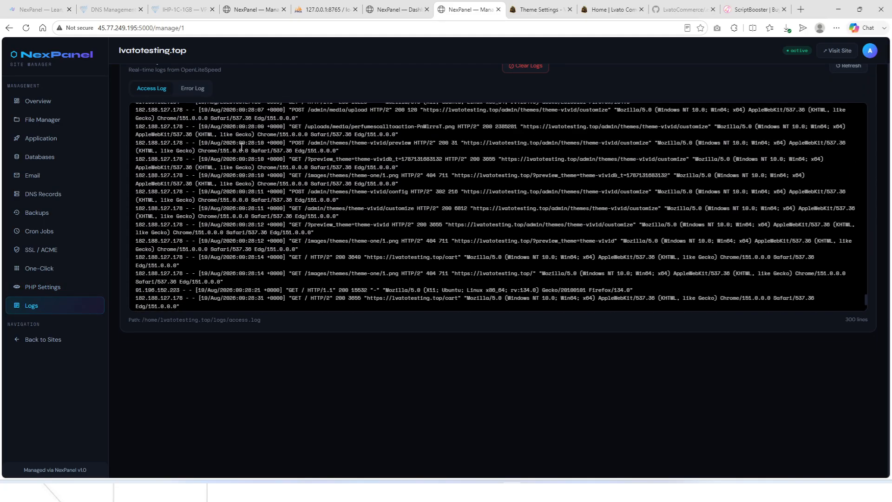
click(194, 88)
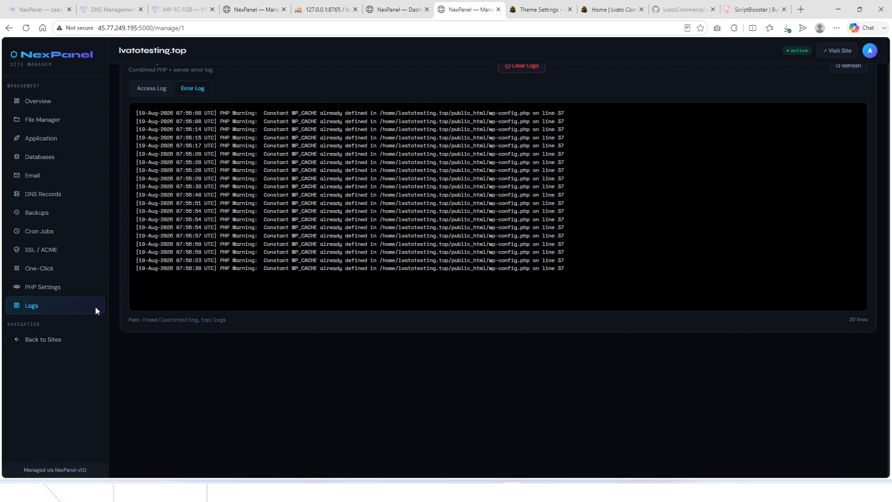
click(64, 341)
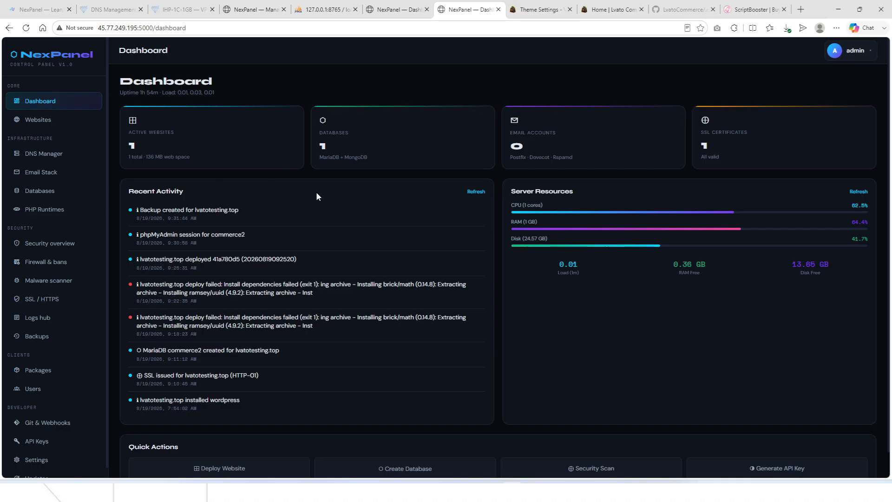
Open the DNS Manager and point out its empty zones list and select-a-zone prompt.
click(38, 156)
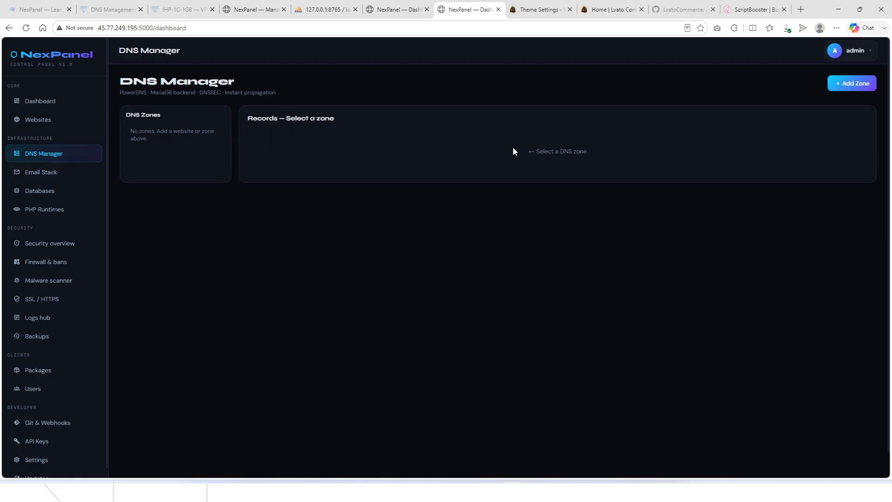
drag(536, 151, 609, 154)
click(609, 155)
double_click(130, 133)
scroll(47, 279, down, 1)
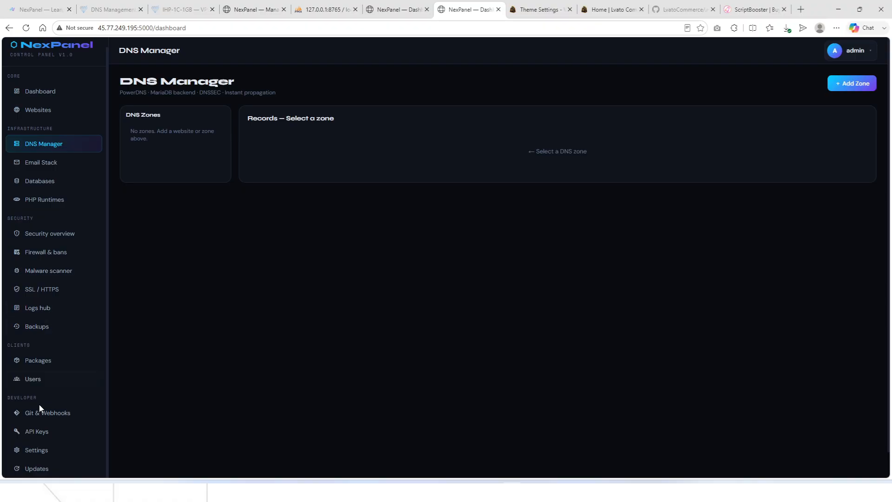
Scroll through Settings: password change, two-factor, OpenLiteSpeed tuning and DNS defaults.
click(36, 450)
scroll(399, 398, down, 3)
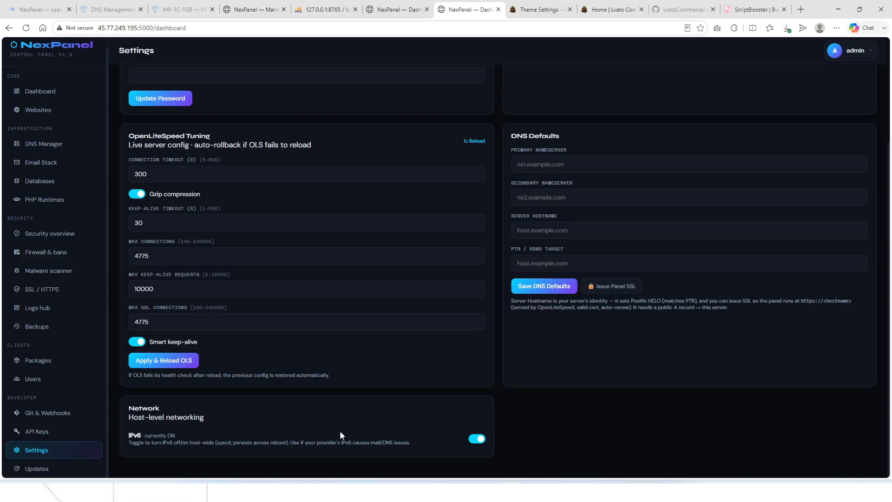
scroll(567, 388, up, 3)
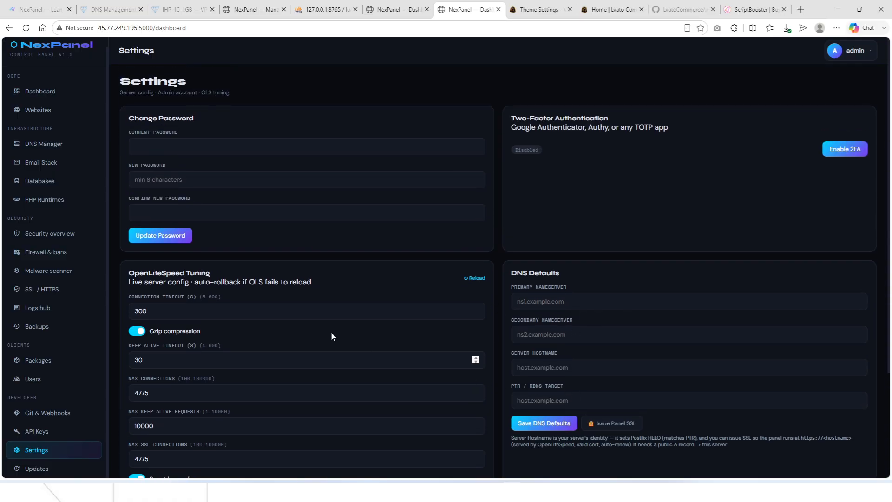
Begin installing the Postfix, Dovecot and OpenDKIM email stack from the Email Stack page.
click(41, 163)
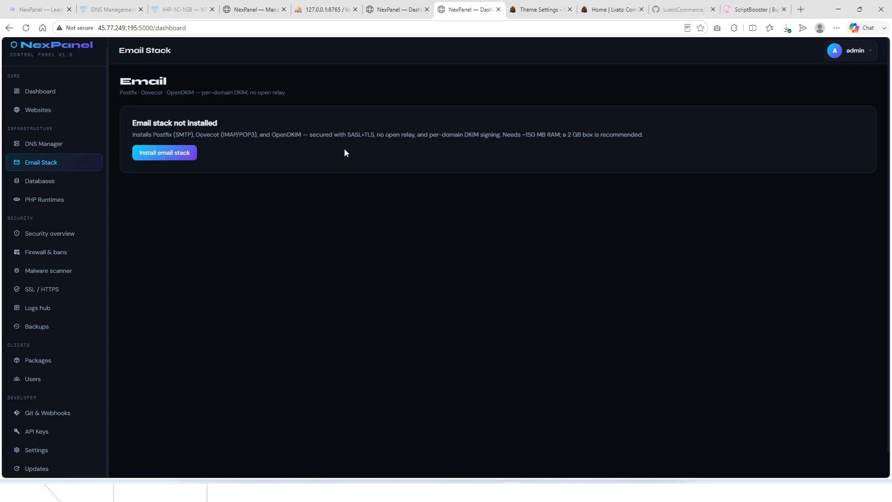
click(162, 160)
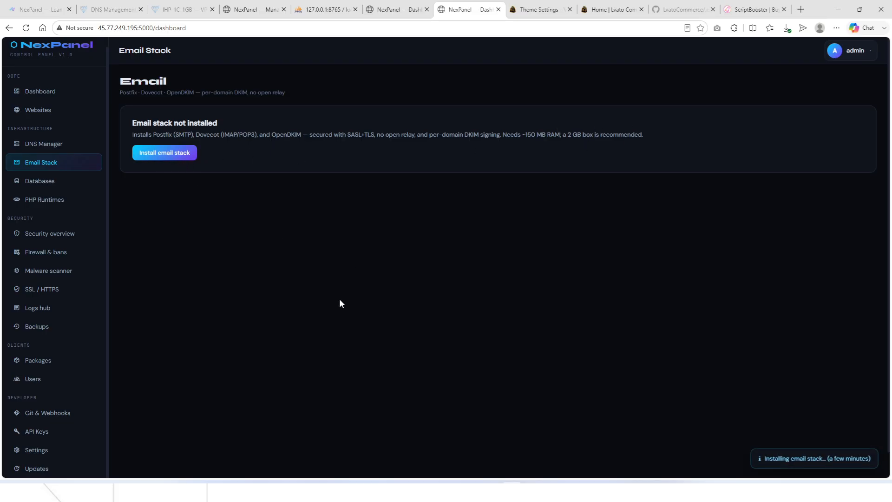
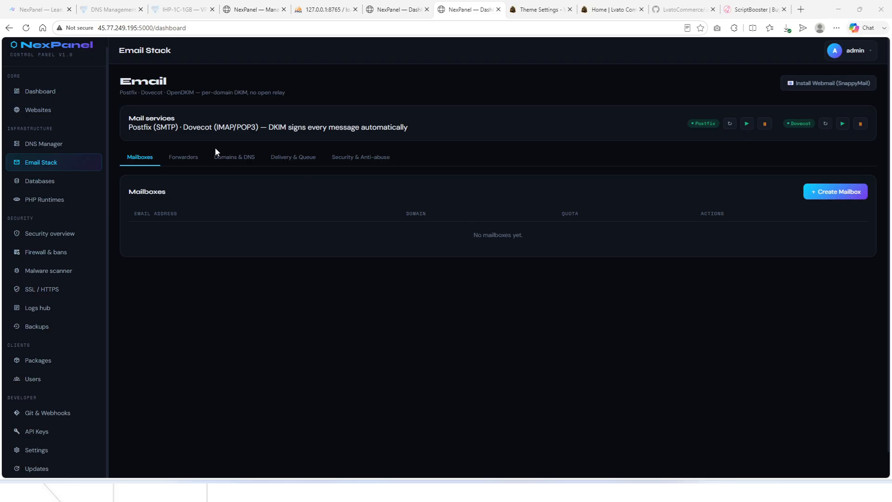
Look through the Email Stack's Mailboxes, Forwarders, Domains and mail queue views.
click(194, 158)
click(139, 160)
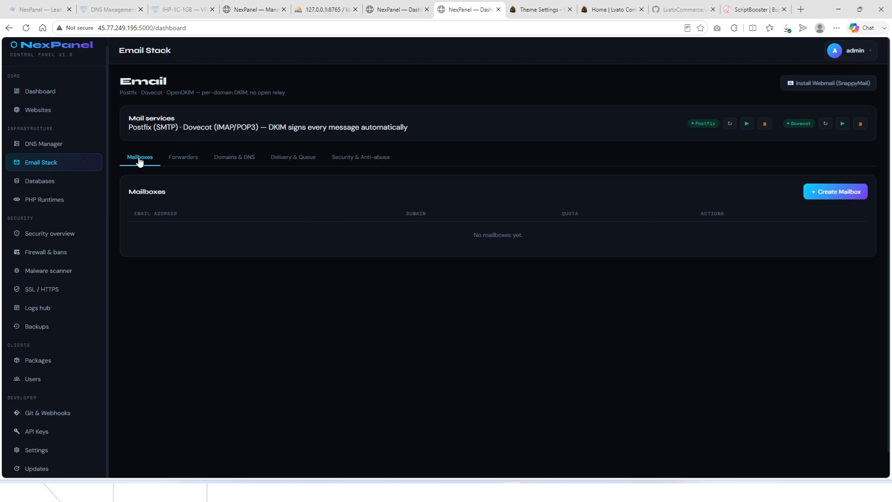
click(179, 160)
click(142, 161)
click(181, 161)
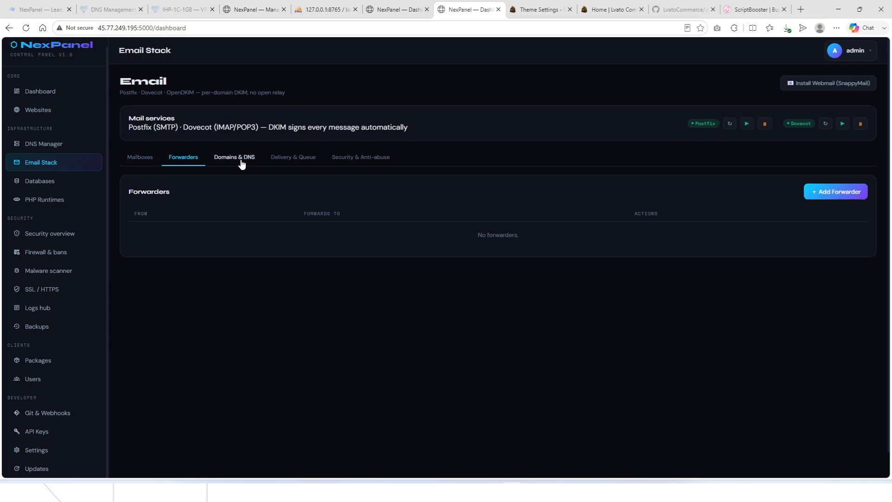
click(240, 161)
click(290, 160)
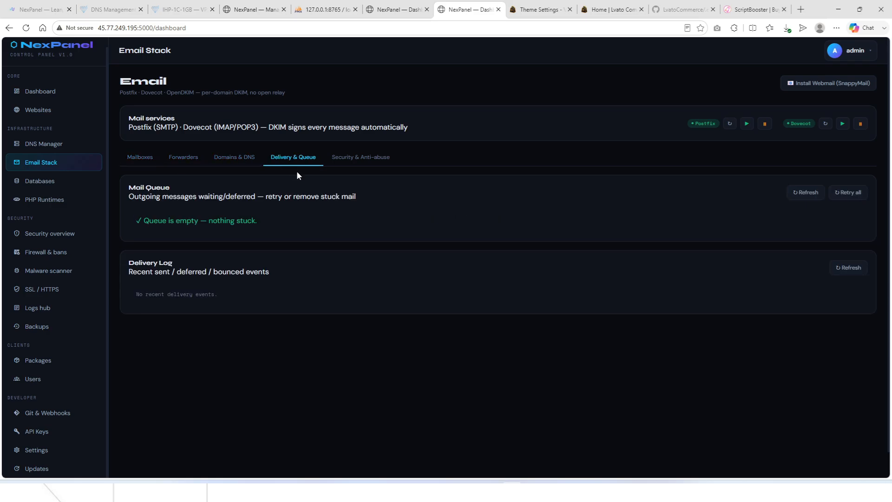
click(239, 160)
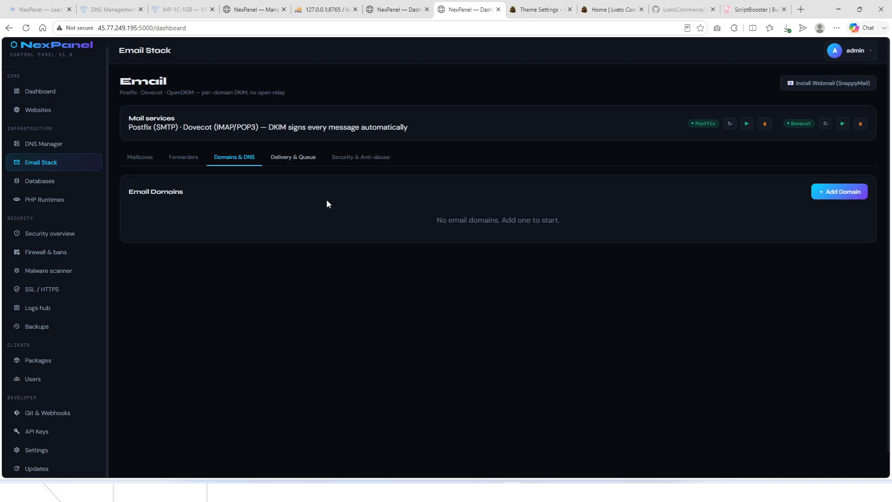
Add lvatotesting.top, copied from the store tab's URL, as a new email domain.
click(831, 192)
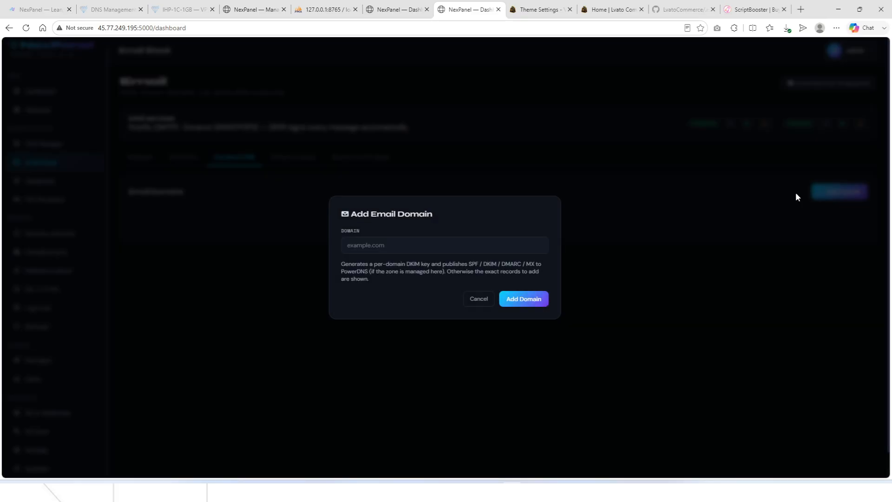
click(420, 240)
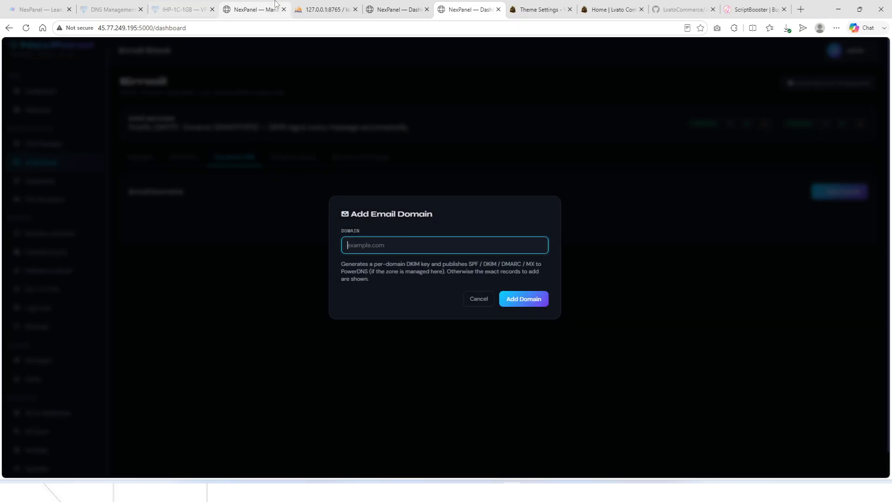
click(538, 9)
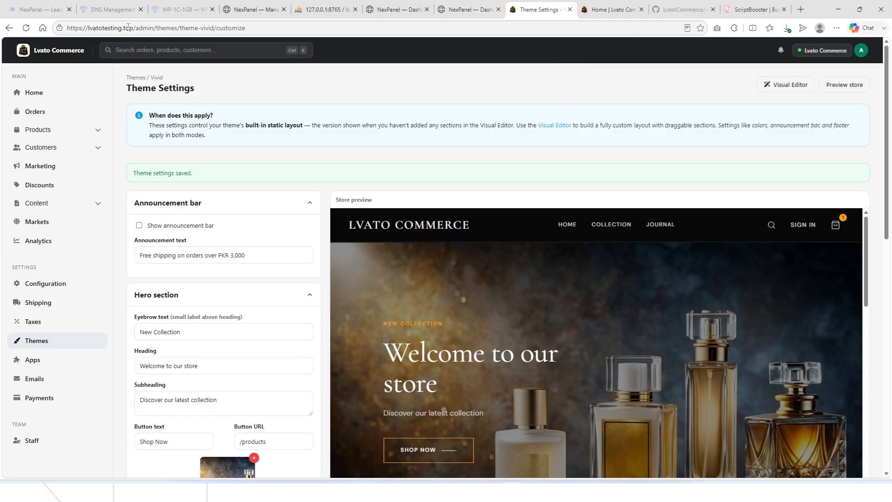
drag(134, 28, 89, 29)
key(ctrl+c)
click(469, 10)
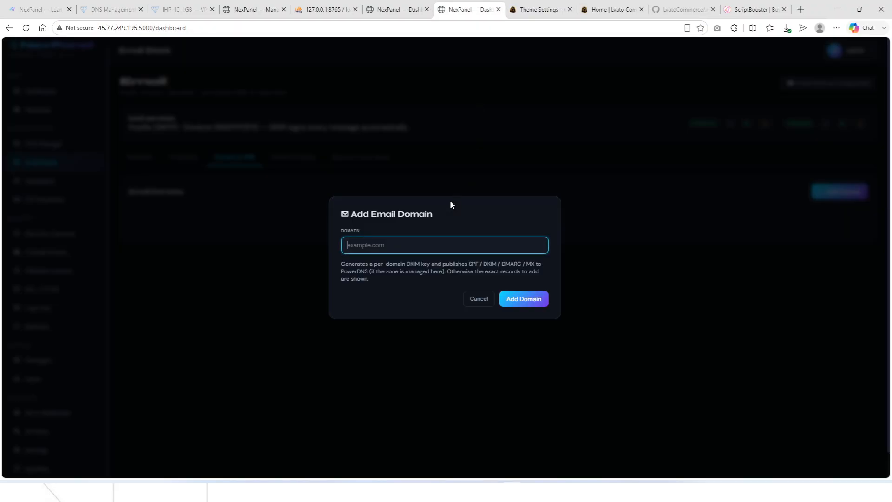
key(ctrl+v)
click(515, 300)
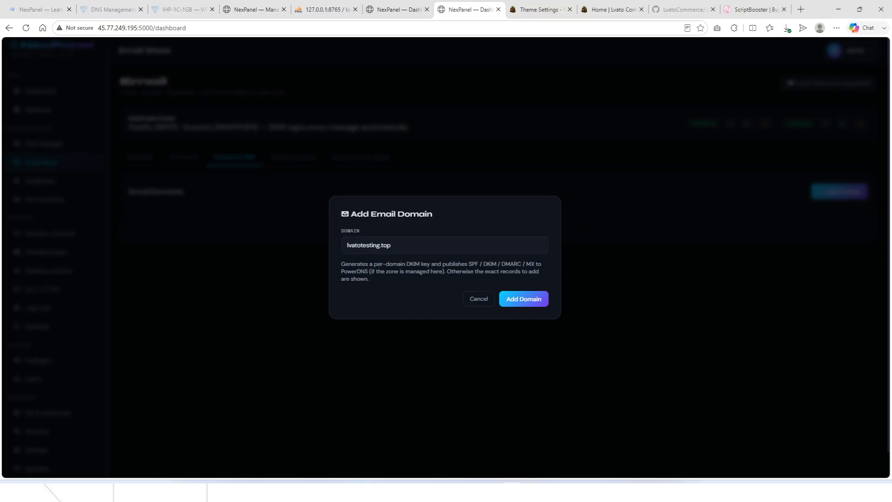
click(524, 299)
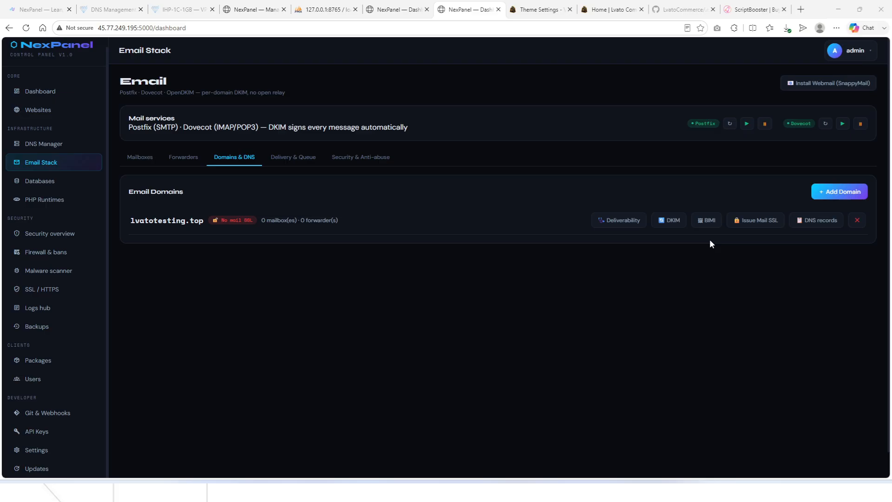
Issue a Let's Encrypt mail SSL certificate for mail.lvatotesting.top.
click(761, 220)
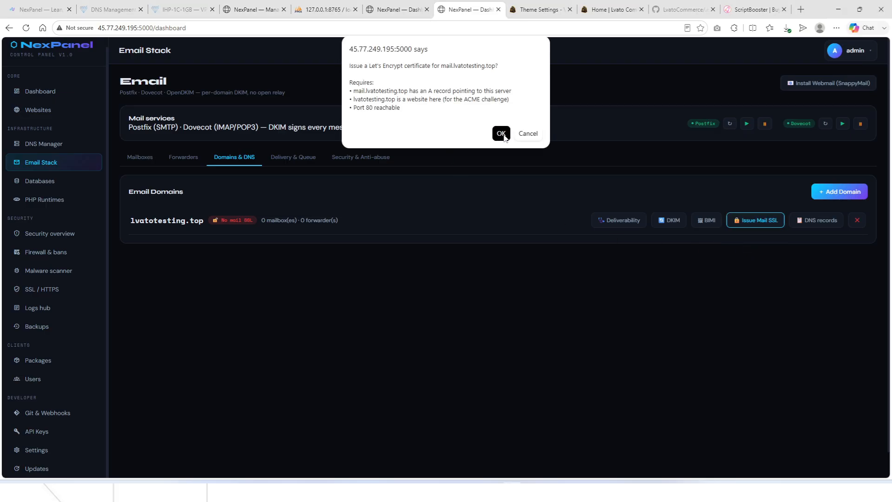
click(501, 133)
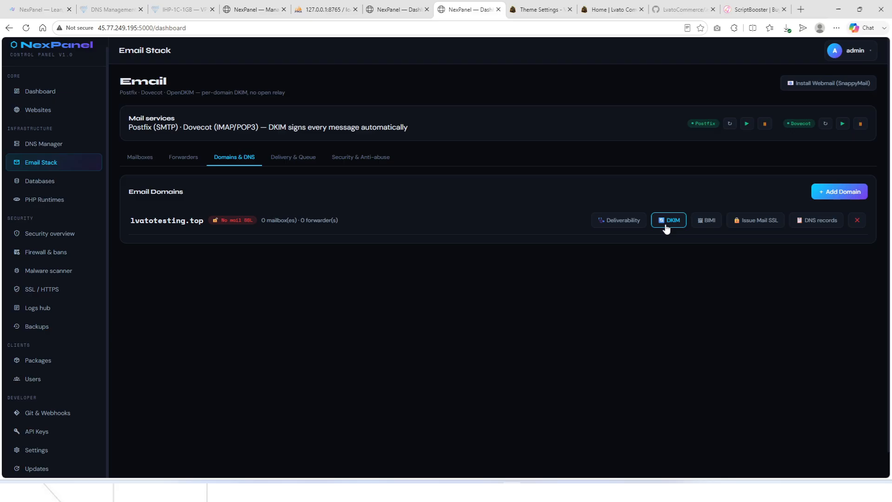
click(746, 220)
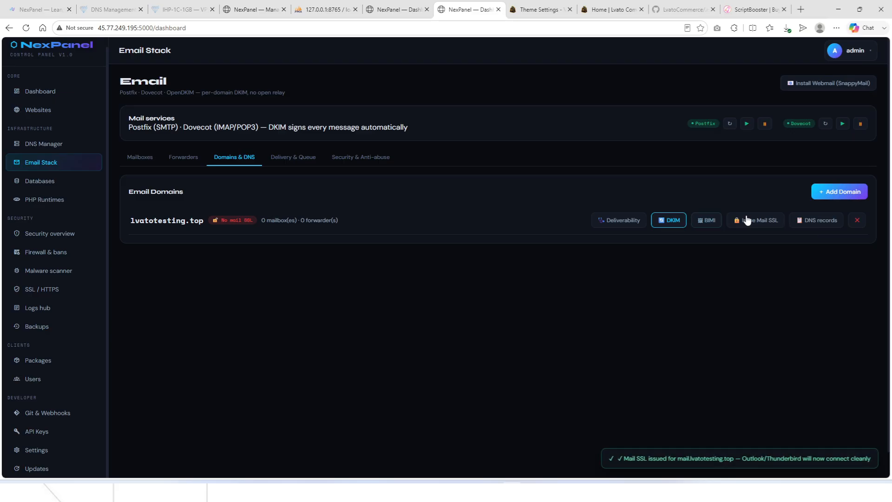
Check the MX, SPF, DKIM and DMARC records in the lvatotesting.top DNS zone.
click(813, 227)
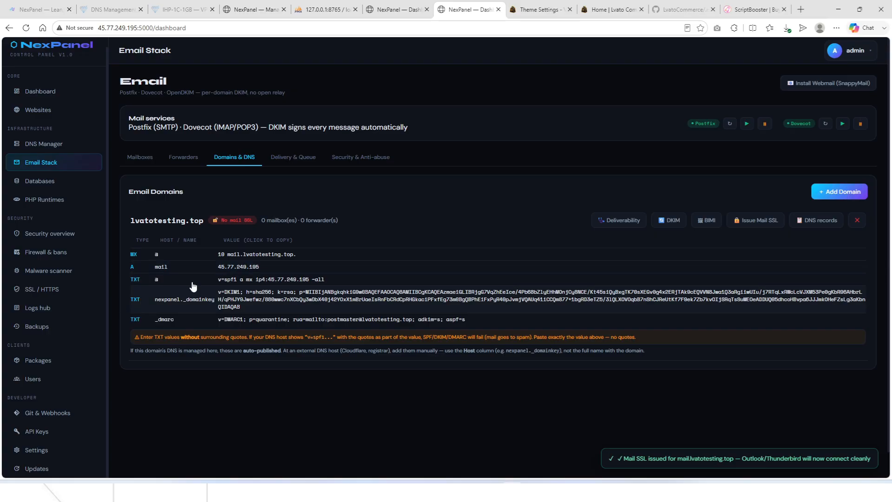
click(65, 145)
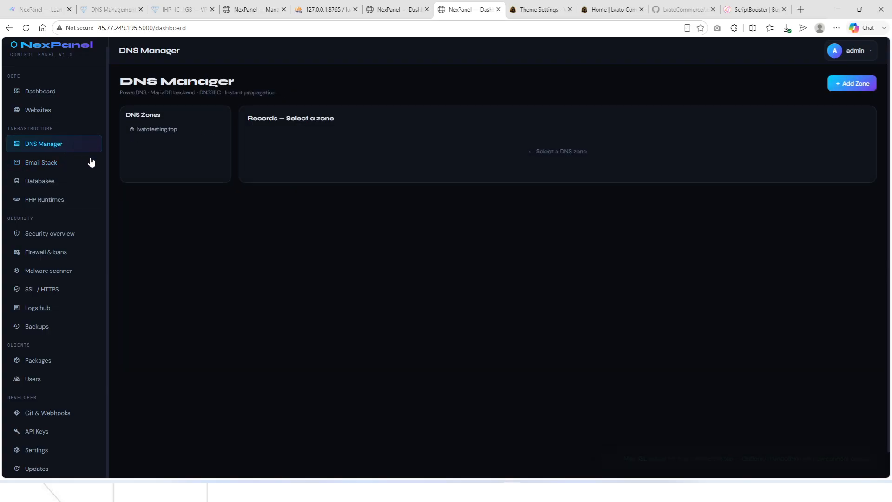
click(156, 131)
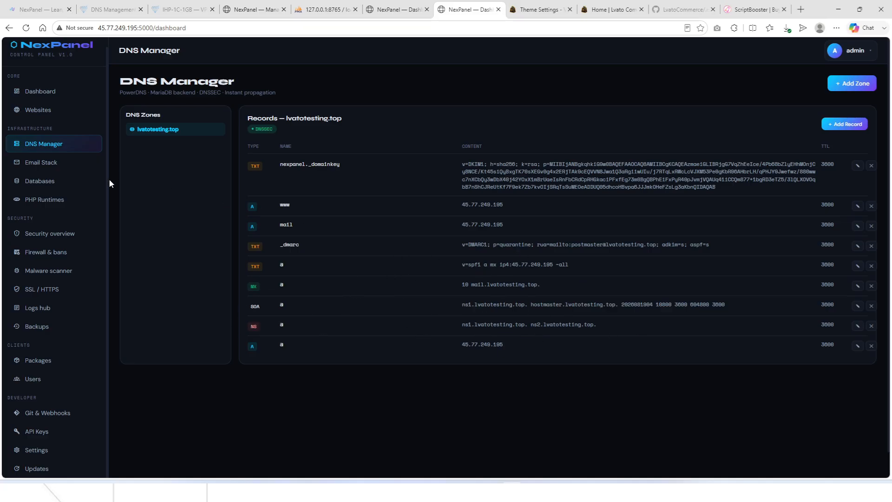
click(41, 162)
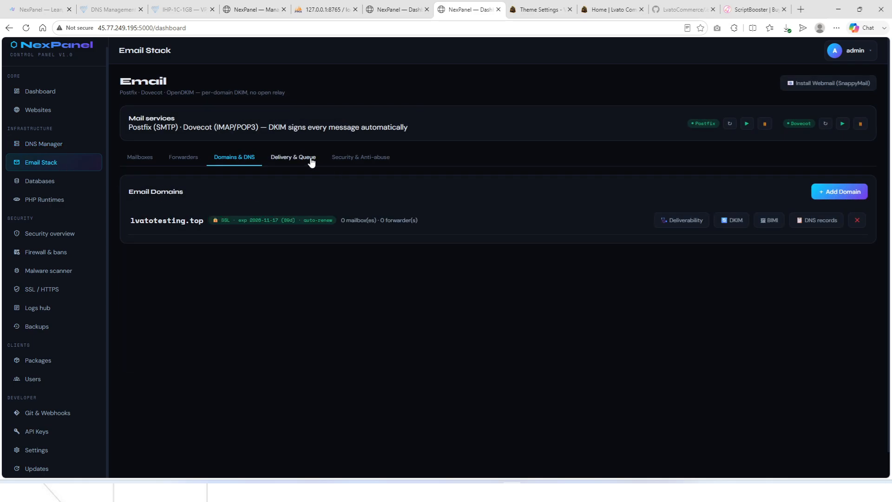
Start the Rspamd spam filtering and rate-limiting install from Security & Anti-abuse.
click(311, 159)
click(356, 159)
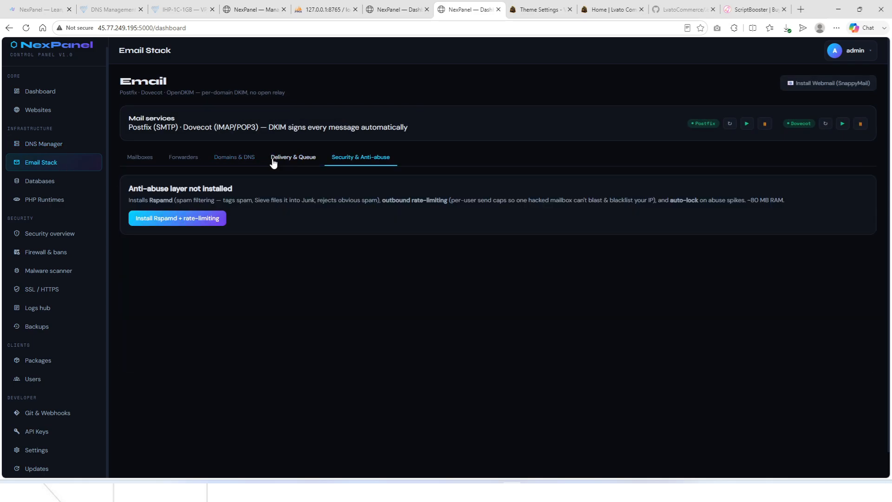
click(273, 160)
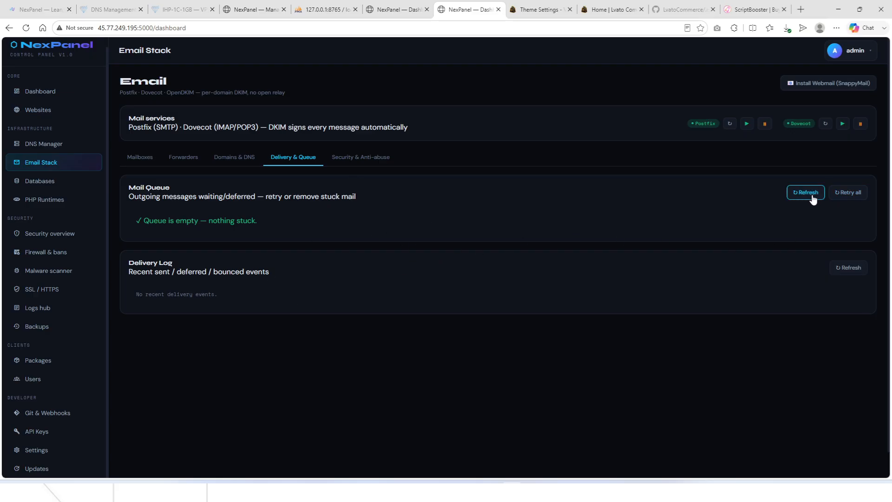
click(358, 158)
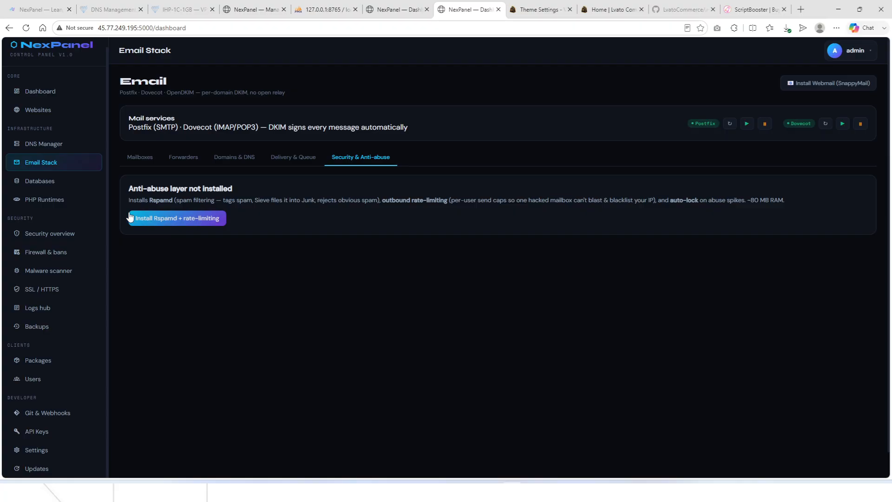
click(142, 224)
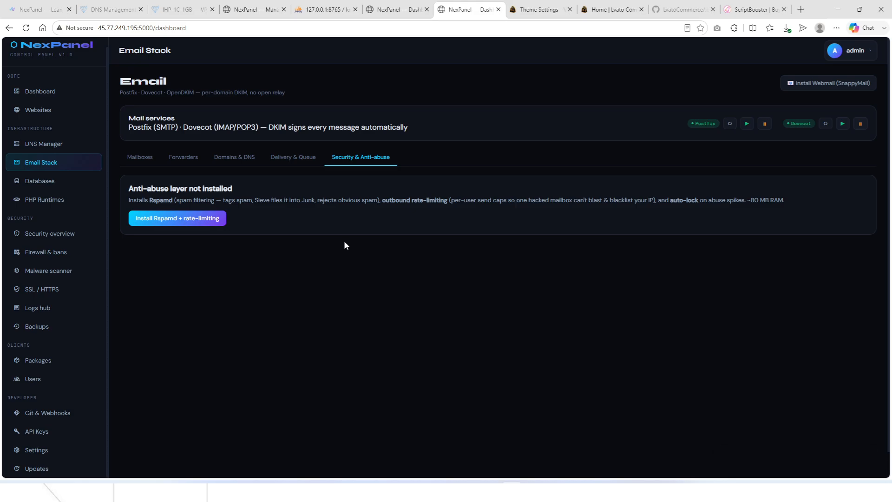
Install SnappyMail webmail, open its sign-in page, and return to the mailbox list.
click(818, 85)
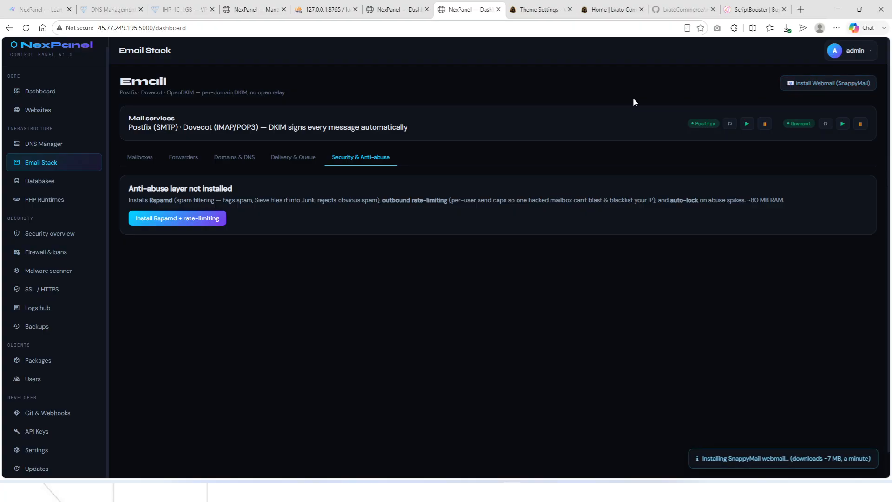
click(791, 86)
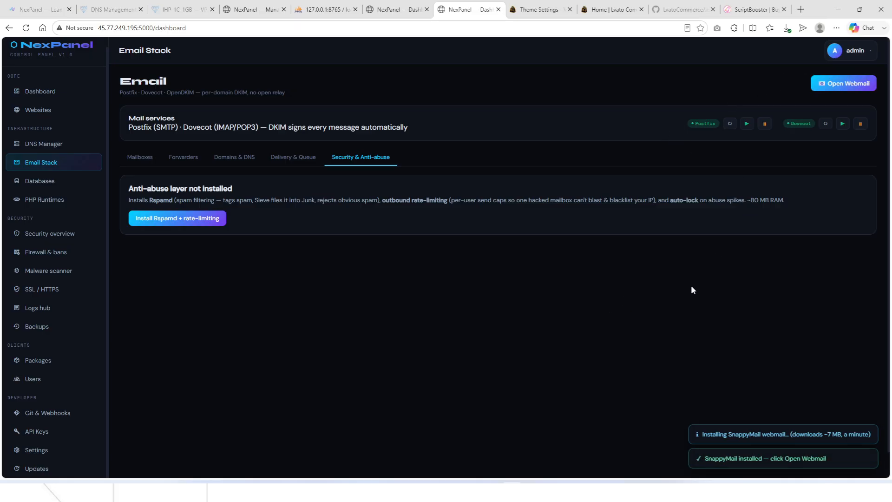
click(856, 83)
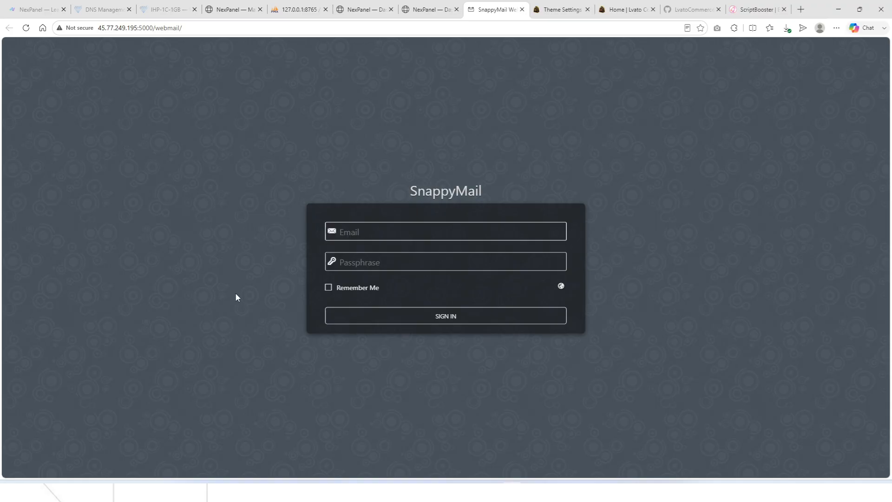
click(432, 9)
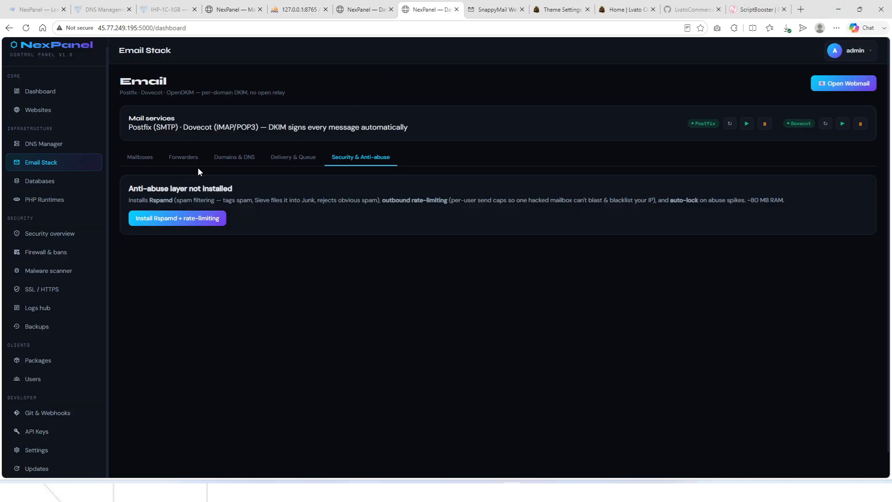
click(130, 158)
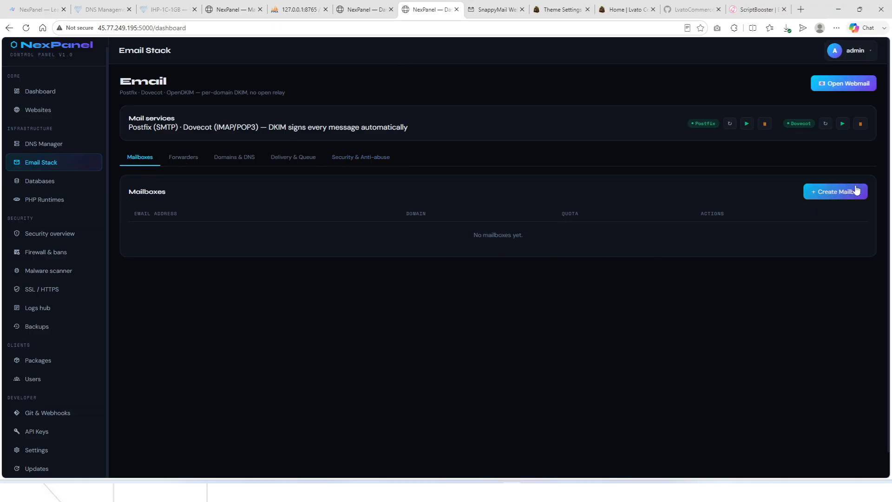
Begin a new mailbox with username info, then close the form.
click(827, 192)
click(357, 229)
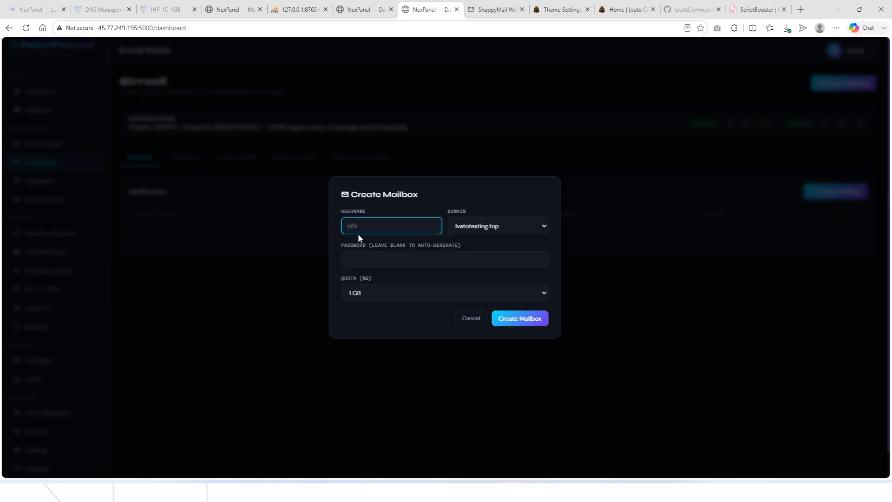
text(info)
key(Tab)
key(Tab)
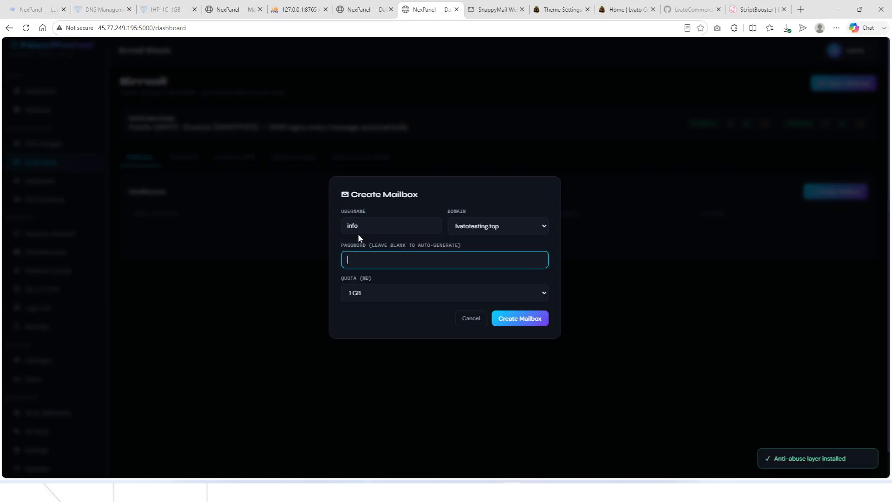
key(shift+Tab)
key(shift+Tab)
click(289, 230)
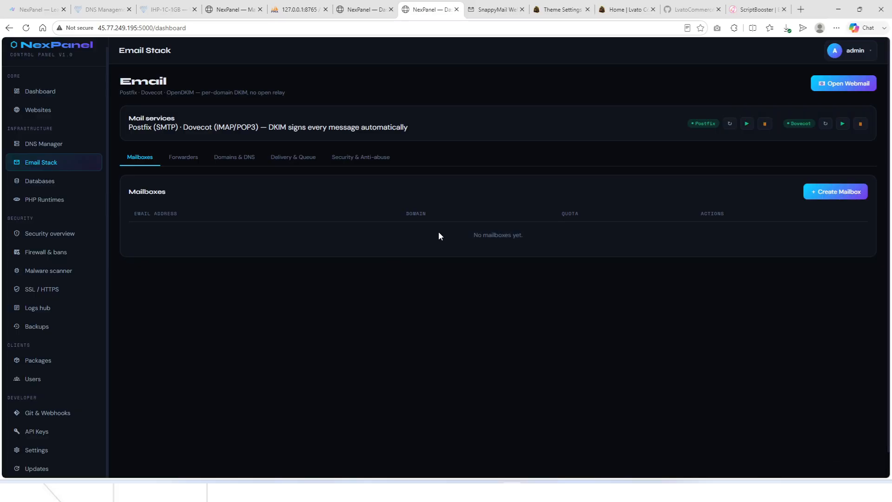
Create the info mailbox with a new password and a 512 MB quota.
click(824, 192)
click(381, 261)
key(ctrl+v)
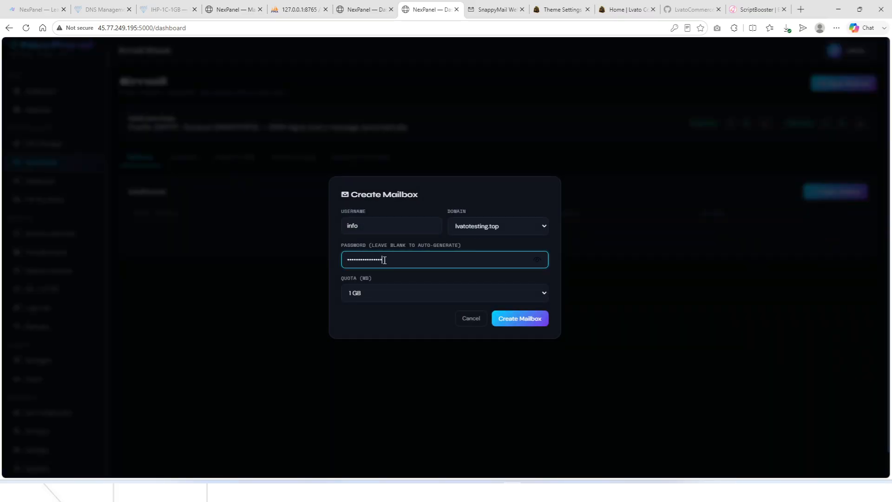
key(ctrl+v)
key(ctrl+v)
click(540, 260)
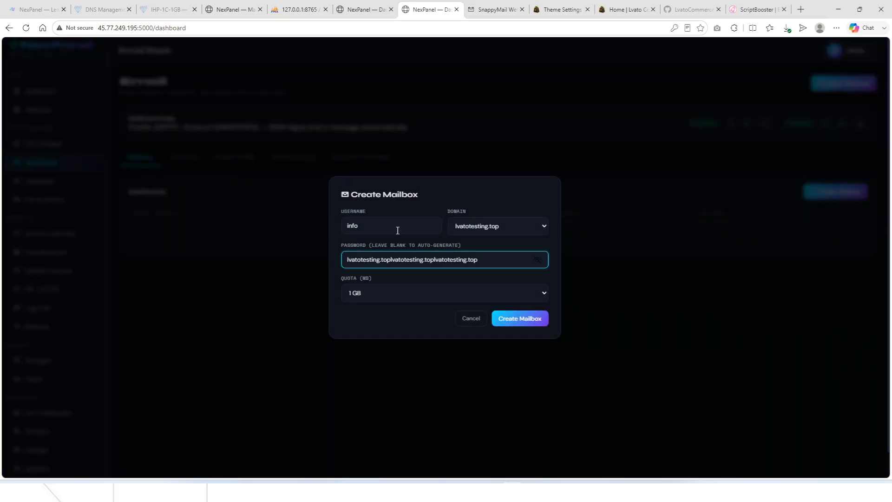
double_click(354, 231)
double_click(428, 263)
text(••••••••••••)
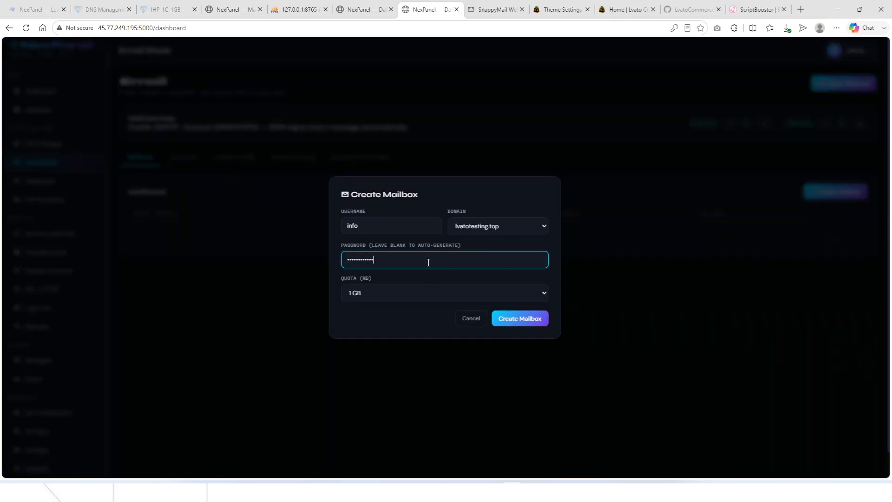
click(414, 294)
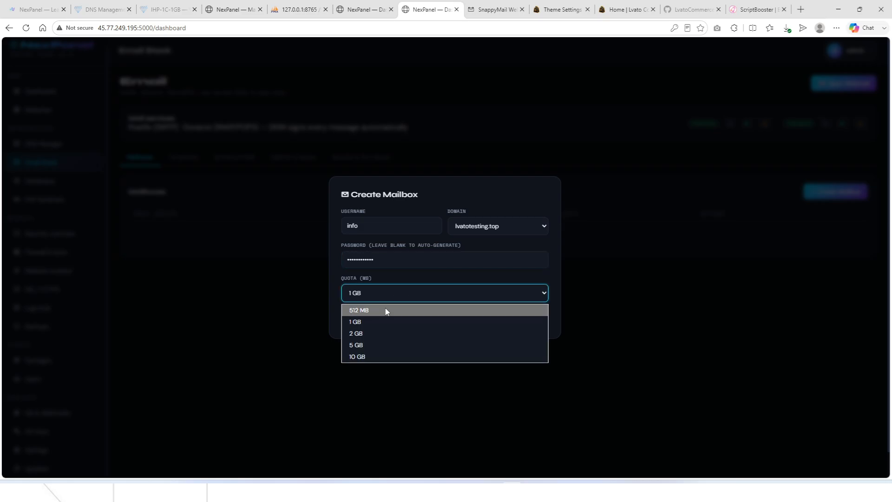
click(385, 310)
click(519, 320)
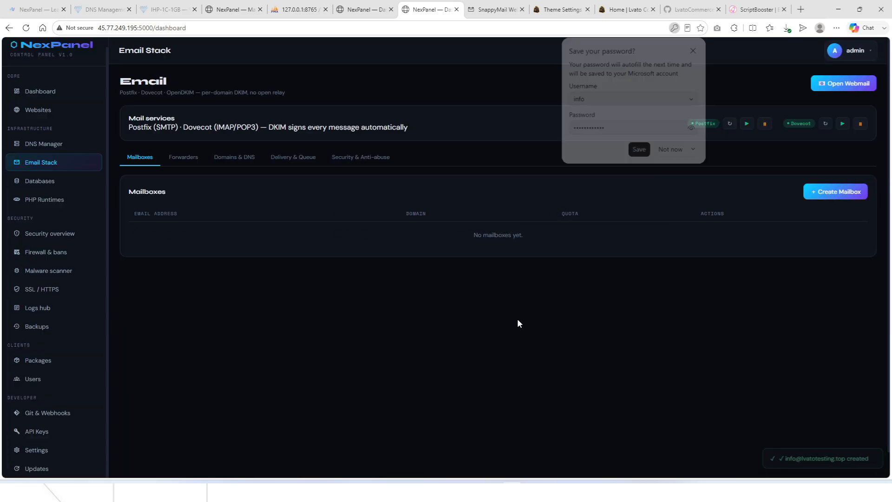
Review the info mailbox's email client setup details.
click(692, 128)
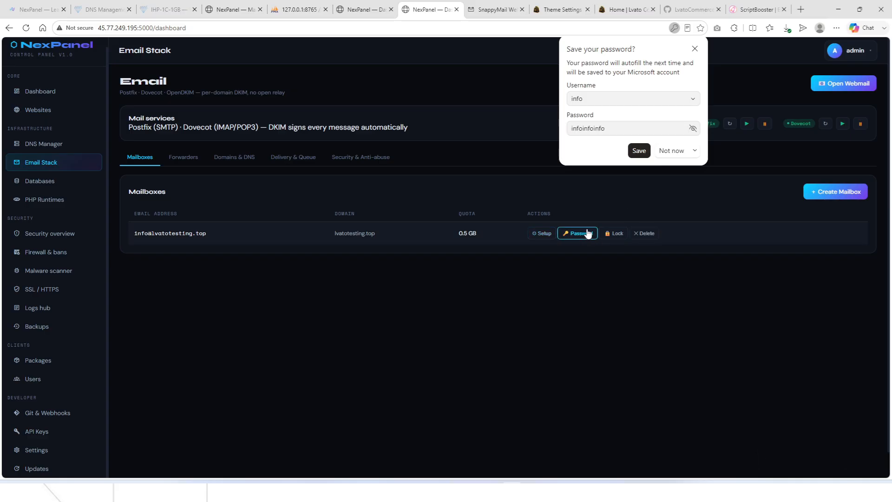
click(541, 233)
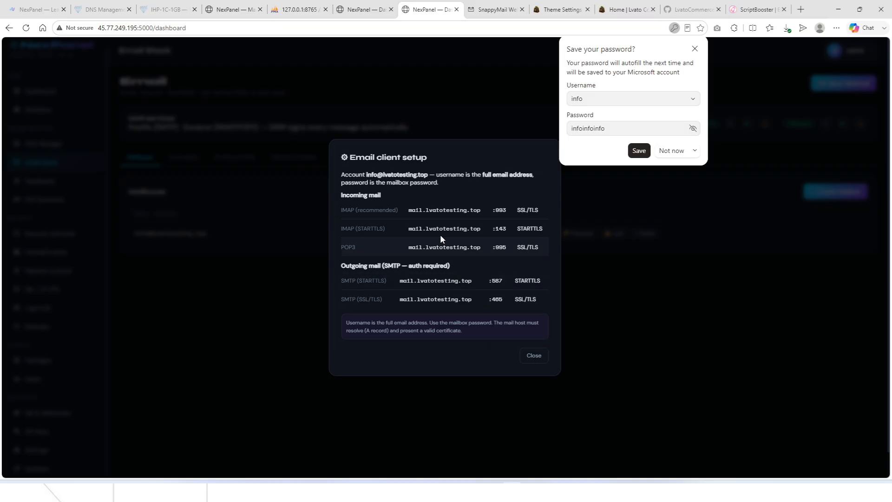
click(530, 355)
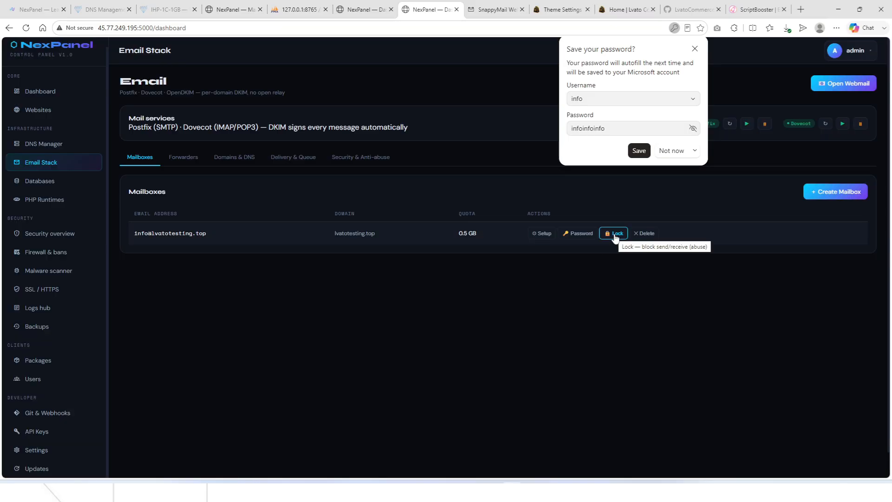
click(539, 9)
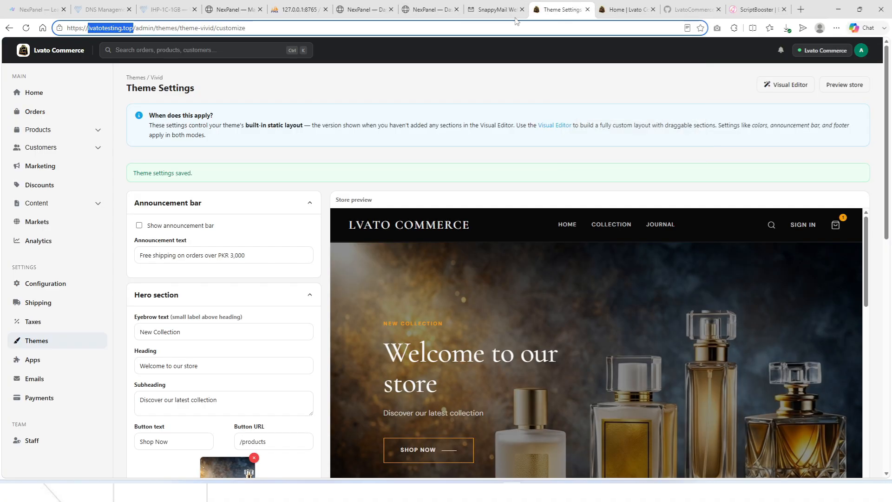
Sign in to SnappyMail with the info mailbox address and password, saving the login.
click(513, 17)
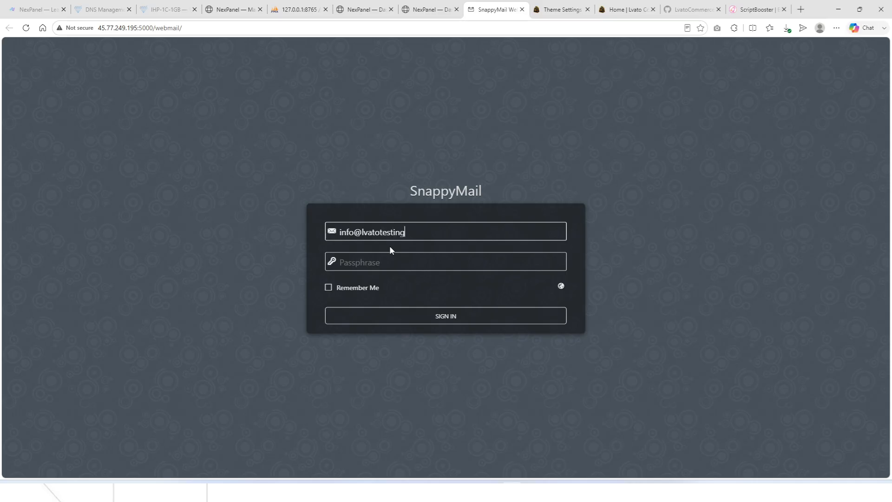
text(p)
key(Tab)
text(••••••••••••)
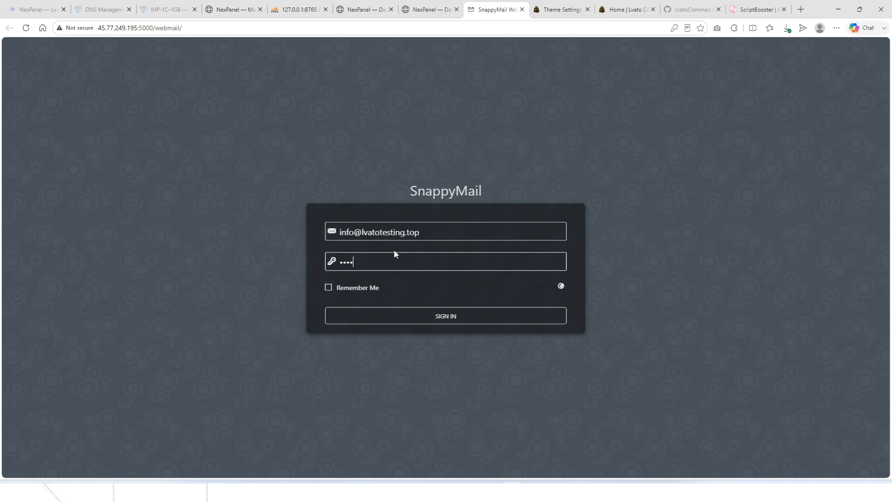
click(392, 314)
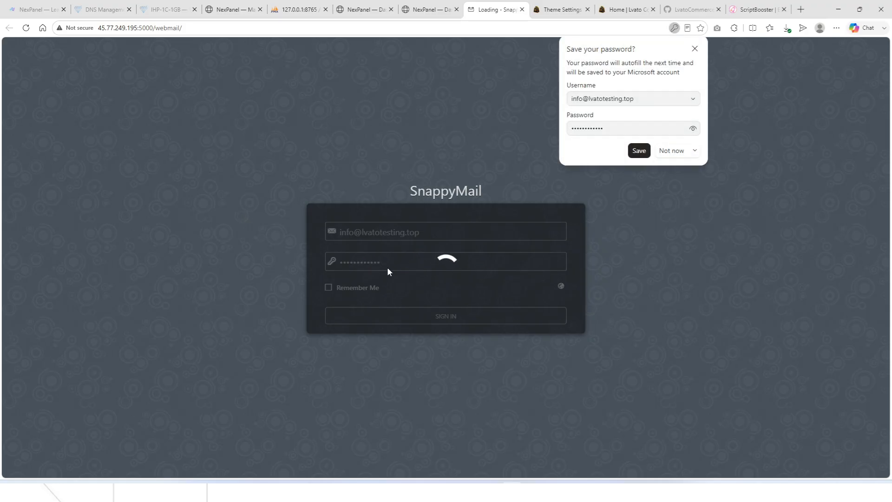
click(642, 148)
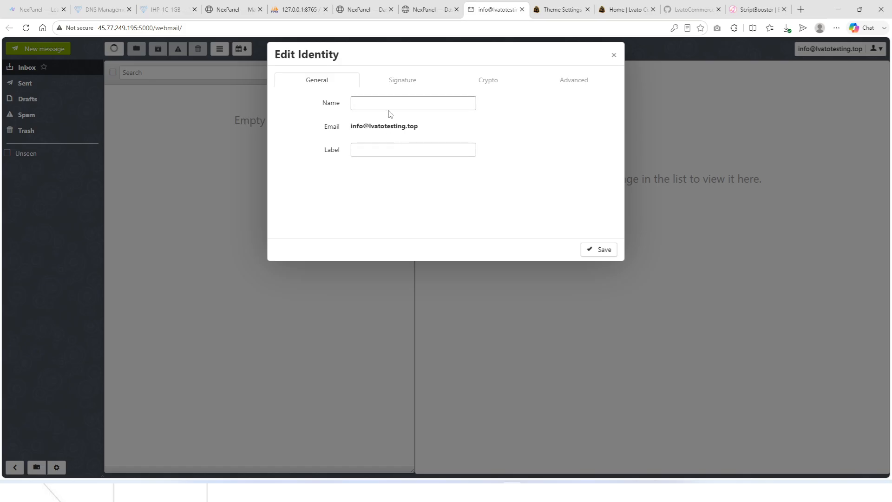
Save the identity name as Lvatotesting and narrow the message list pane.
text(Lvatotestinng)
key(BackSpace)
key(BackSpace)
key(BackSpace)
text(ng)
click(589, 247)
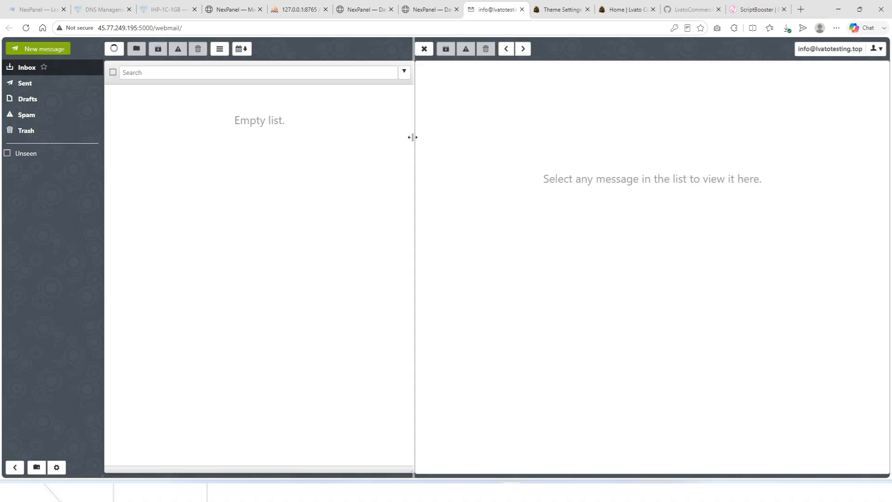
drag(419, 140, 301, 142)
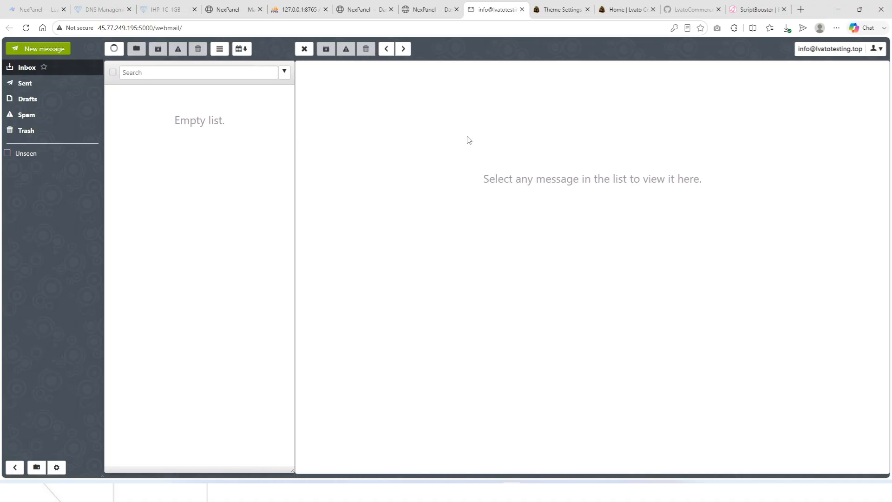
From the empty MongoDB tab on the Databases page, open the Create Database form.
click(414, 6)
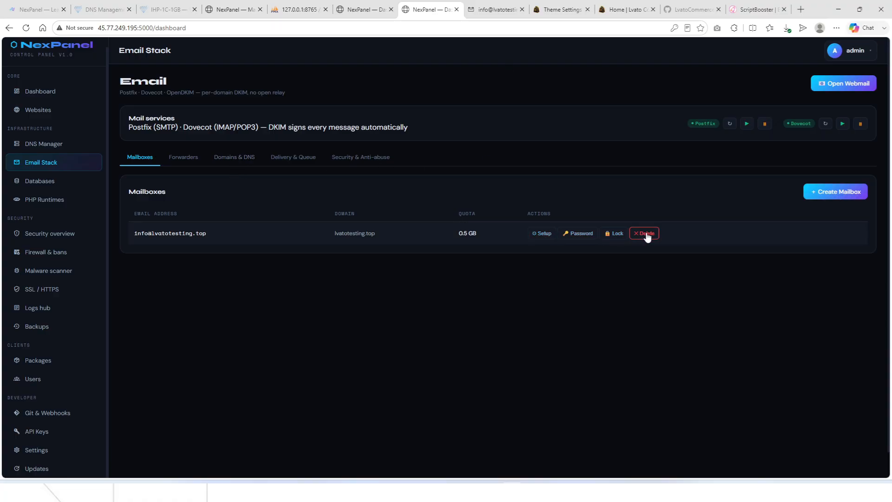
click(60, 182)
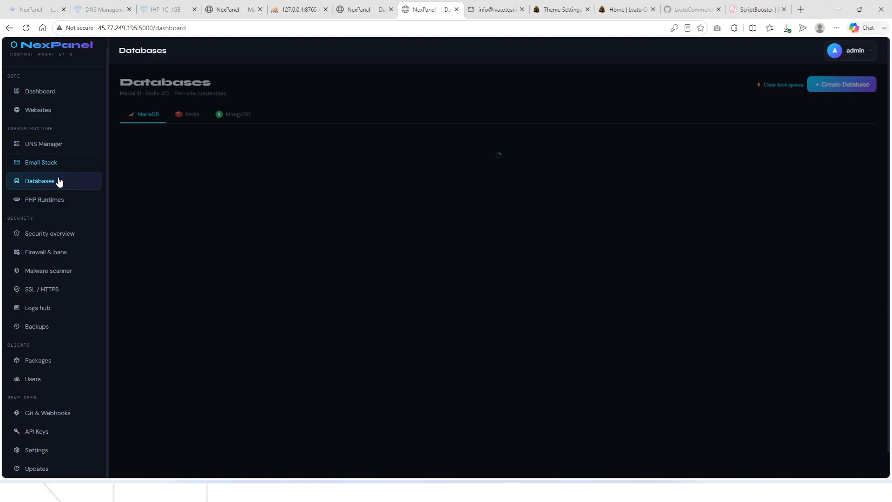
click(223, 117)
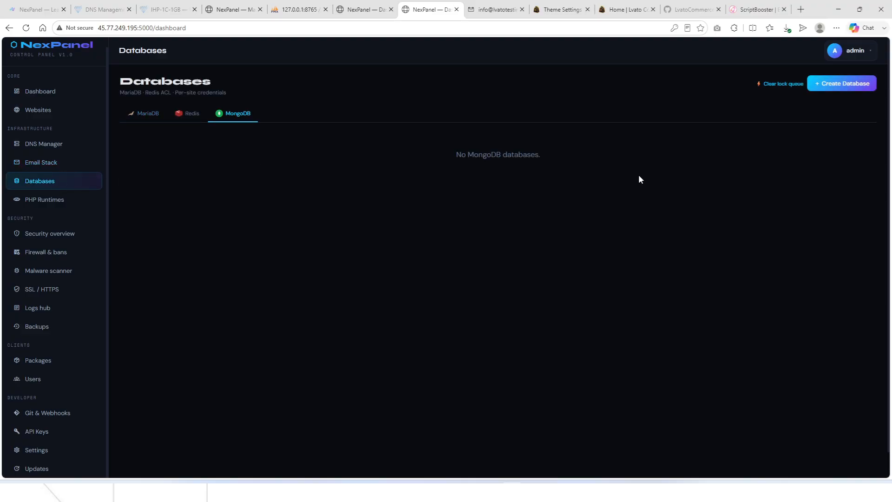
click(830, 92)
click(377, 242)
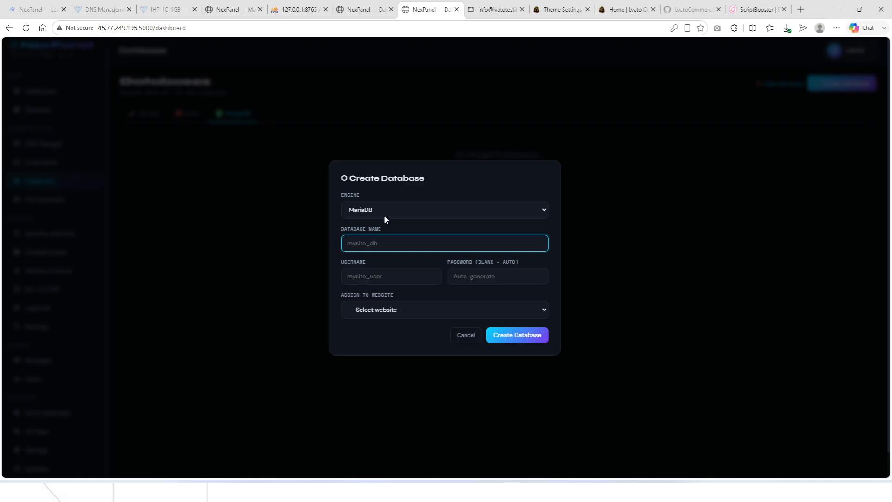
Create MongoDB database mongotest, user mongotest, on lvatotesting.top, and copy its credentials.
click(384, 215)
click(378, 251)
click(382, 239)
text(mongotest)
key(Tab)
text(mongotest)
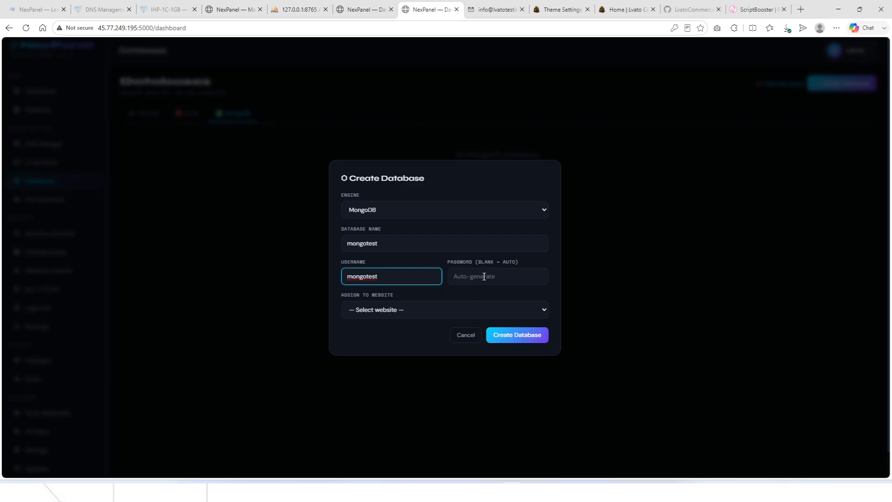
click(483, 310)
click(434, 339)
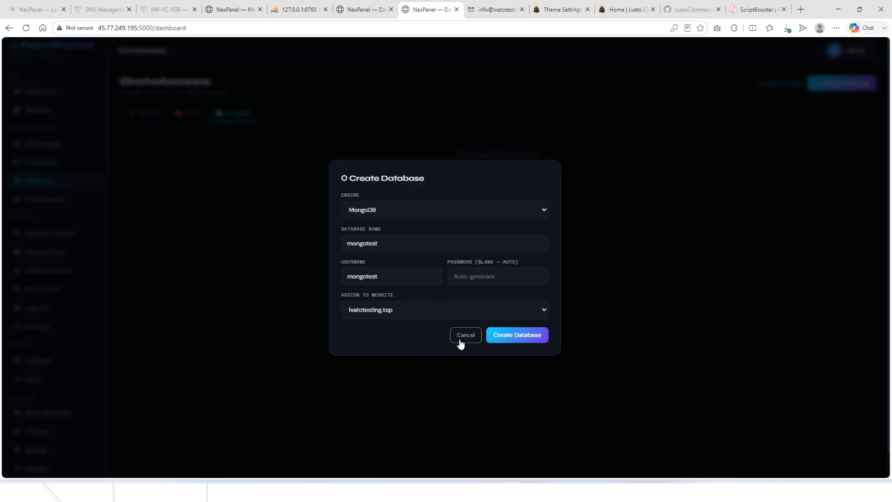
click(517, 335)
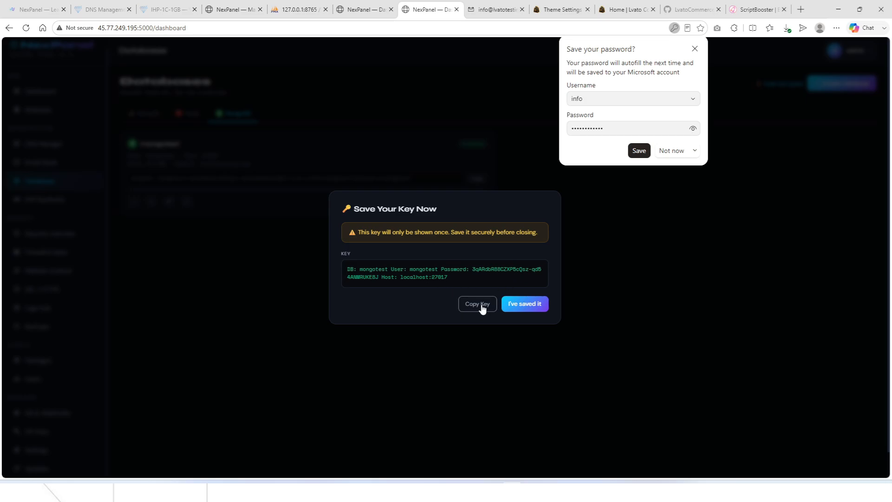
click(482, 308)
click(519, 309)
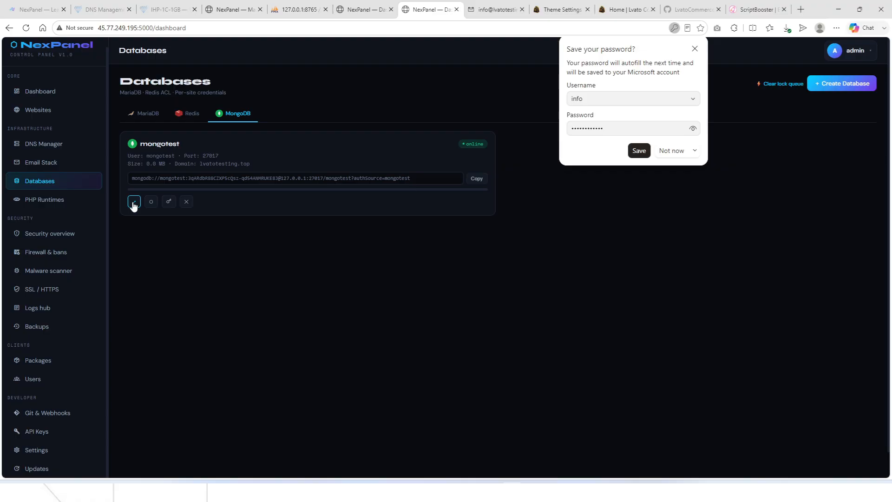
Confirm in Mongo Express that mongotest is empty, then go to PHP Runtimes.
click(134, 203)
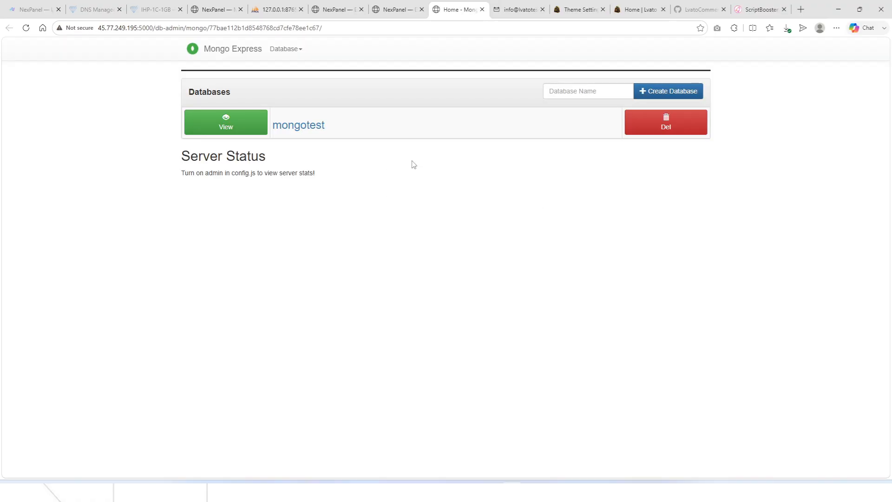
click(215, 126)
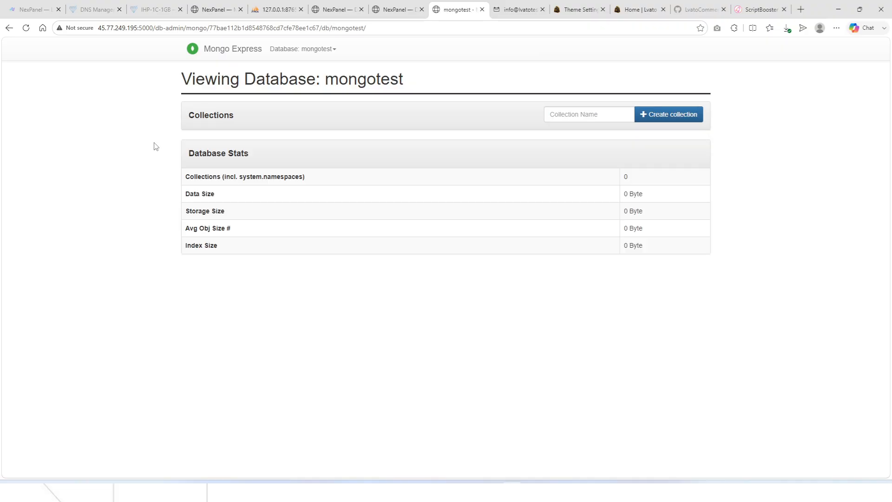
click(399, 9)
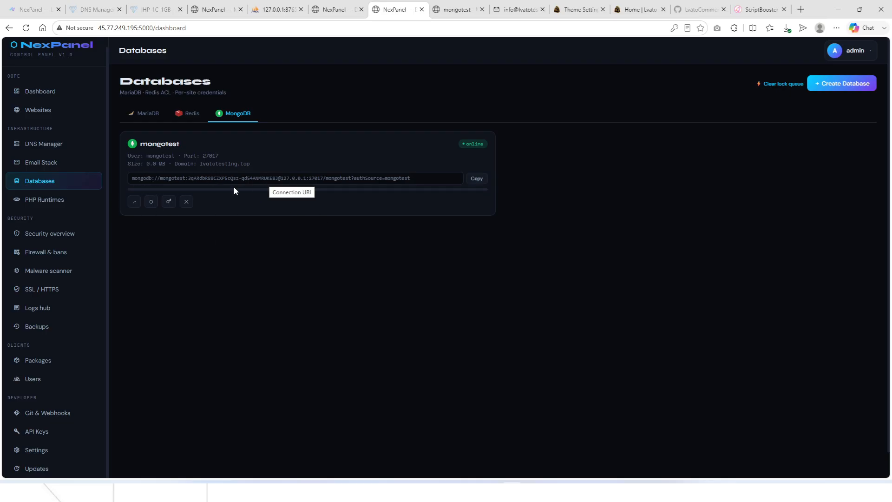
click(457, 9)
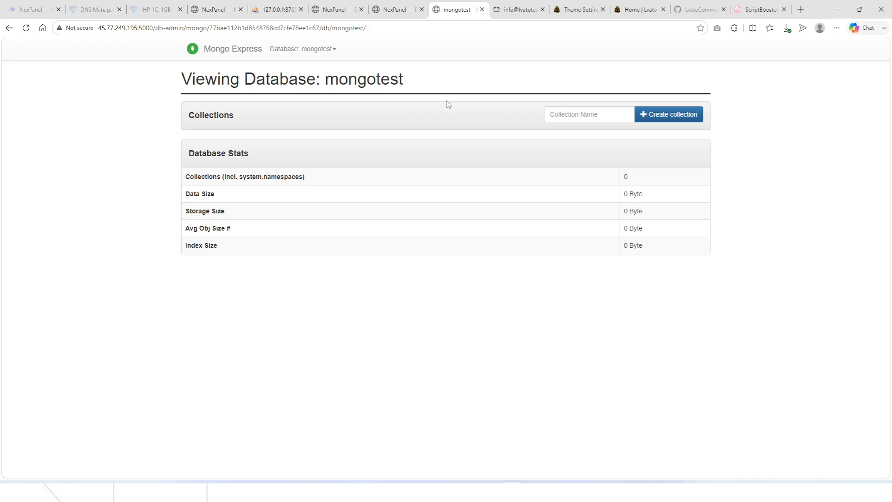
click(396, 10)
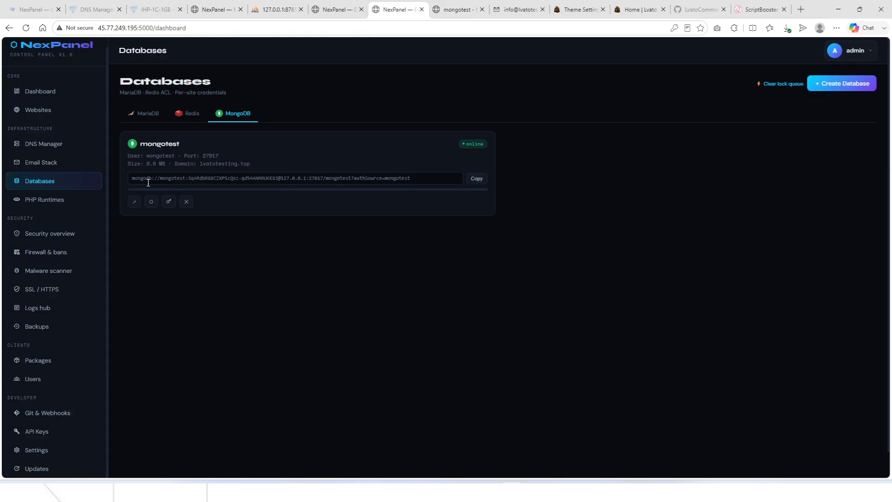
click(76, 203)
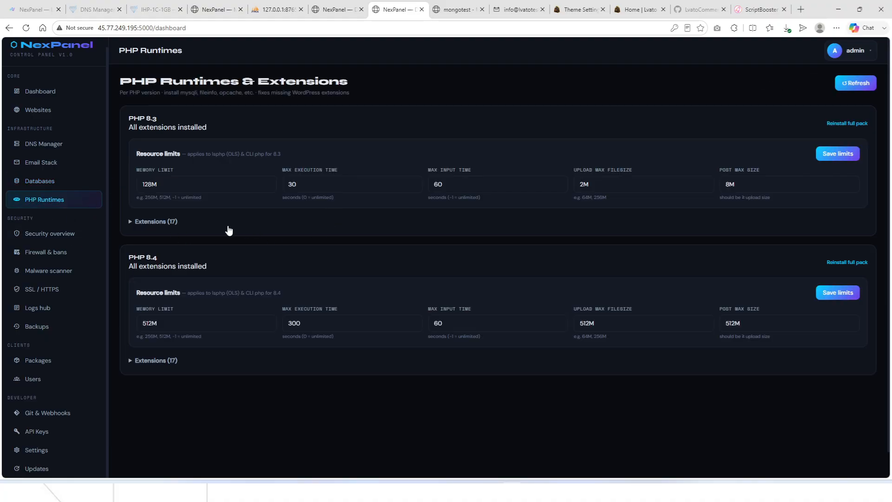
Expand PHP 8.3's 17 extensions, then review the Security overview's SSH access and WAF status.
click(138, 222)
click(82, 233)
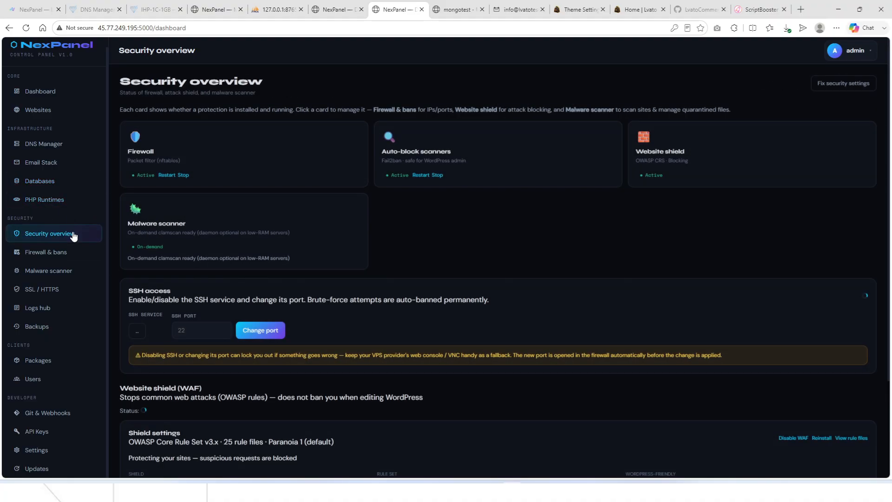
scroll(269, 216, down, 3)
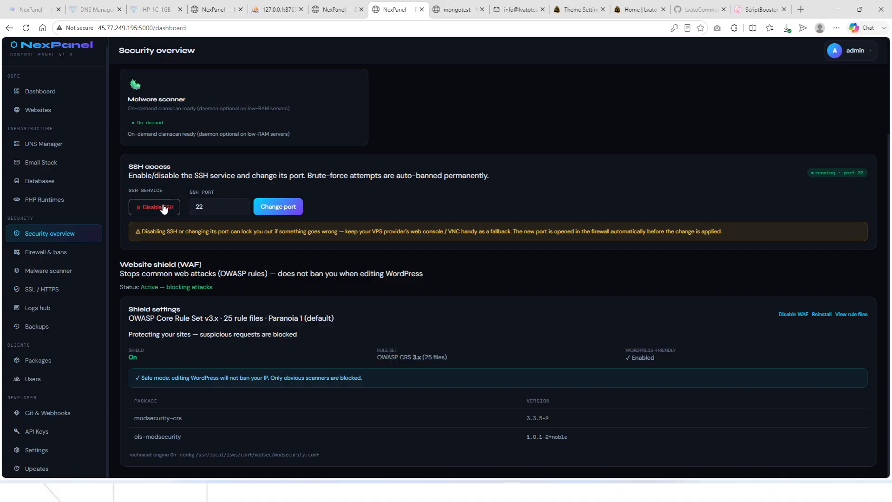
scroll(206, 208, up, 2)
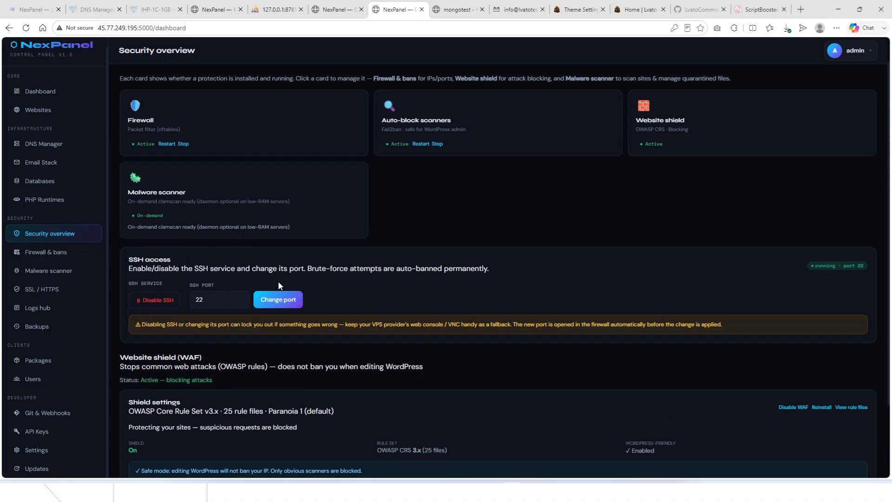
scroll(267, 316, down, 2)
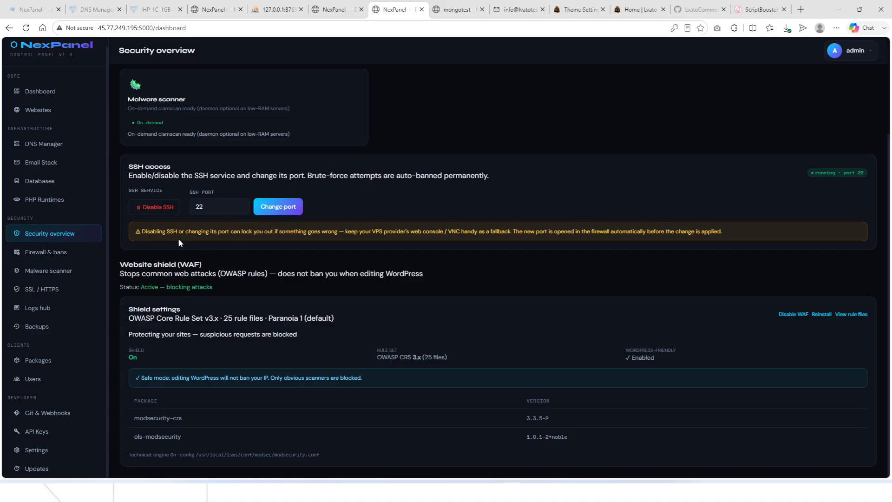
click(50, 259)
Review the firewall's trusted IPs, scanner block list and ban/unban log.
scroll(213, 267, up, 2)
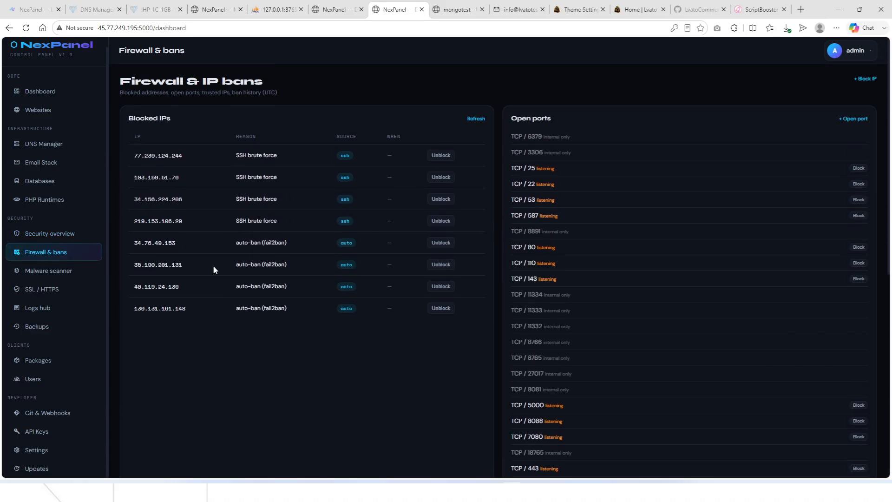
scroll(212, 265, down, 9)
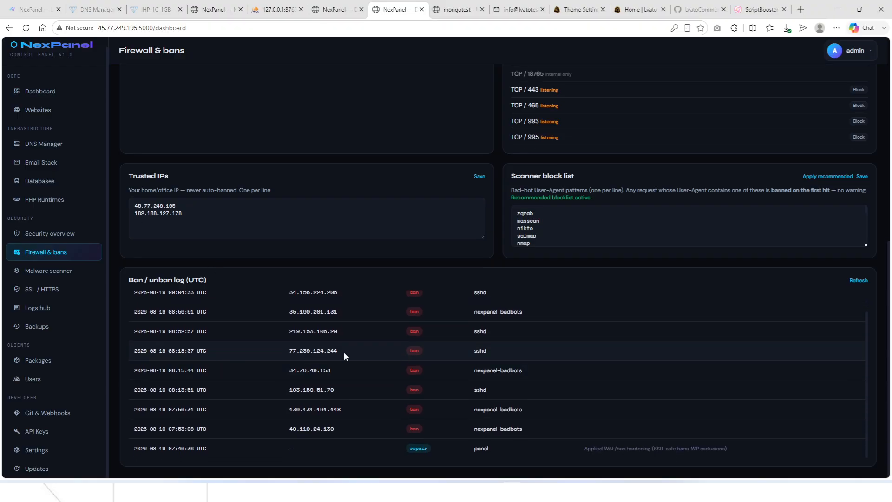
scroll(251, 345, up, 1)
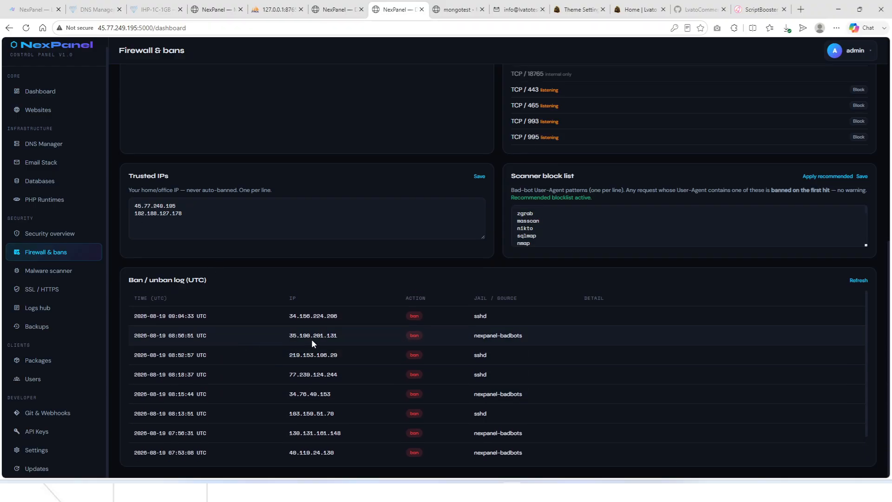
scroll(311, 343, down, 1)
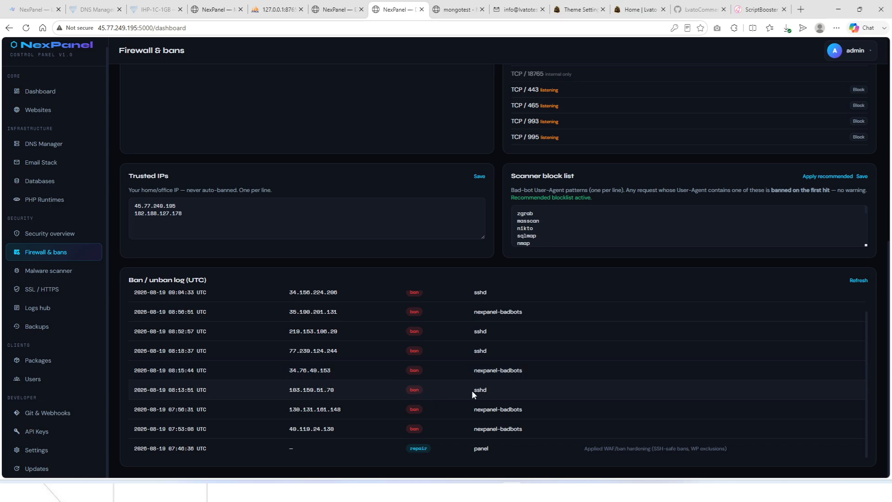
scroll(380, 394, up, 1)
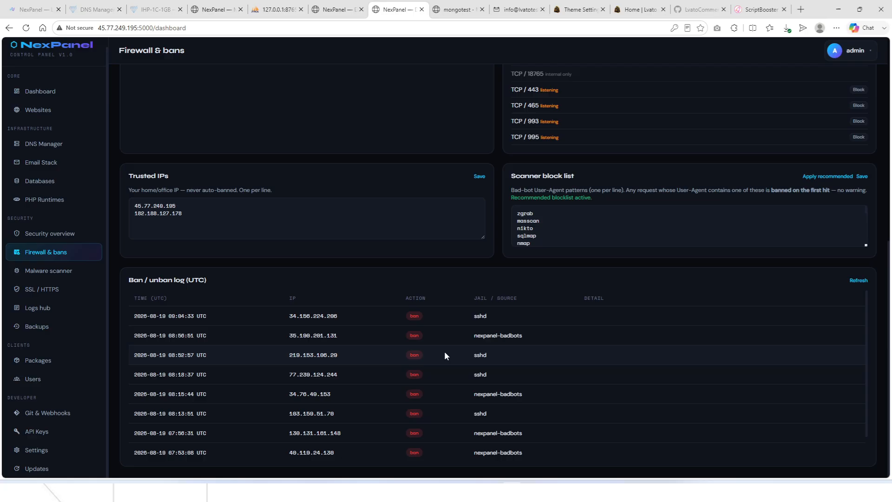
scroll(419, 370, down, 1)
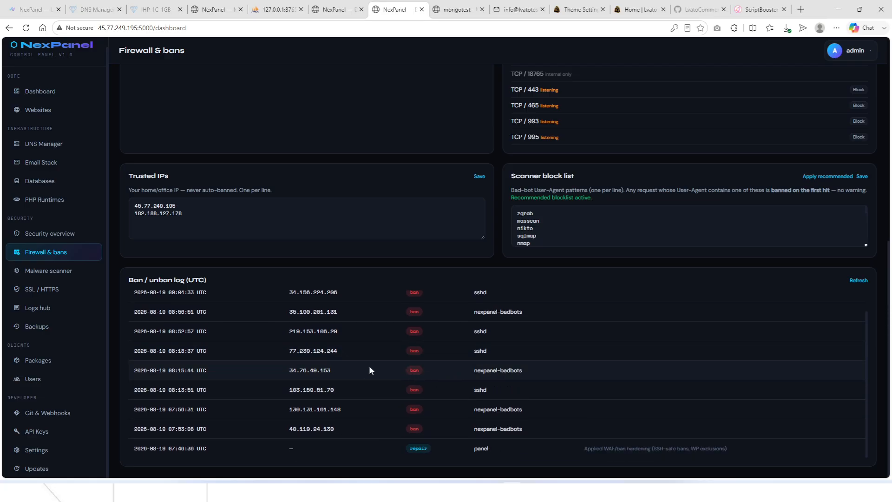
scroll(478, 325, up, 1)
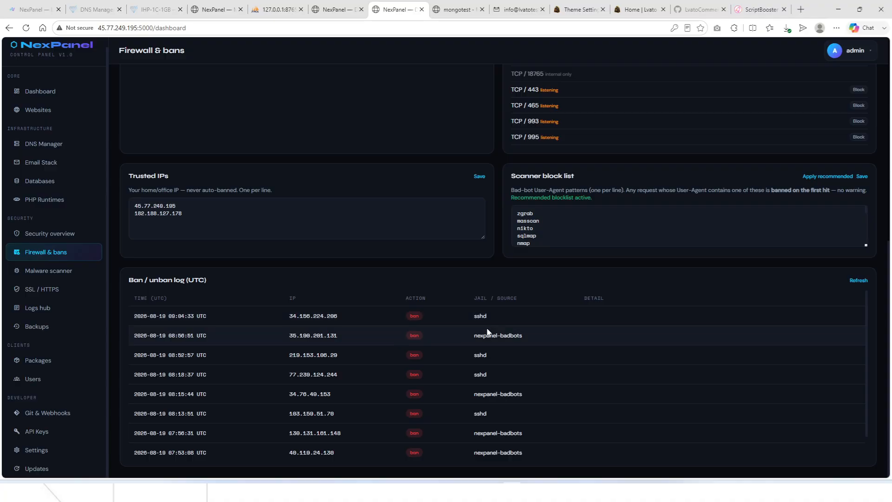
scroll(441, 356, down, 1)
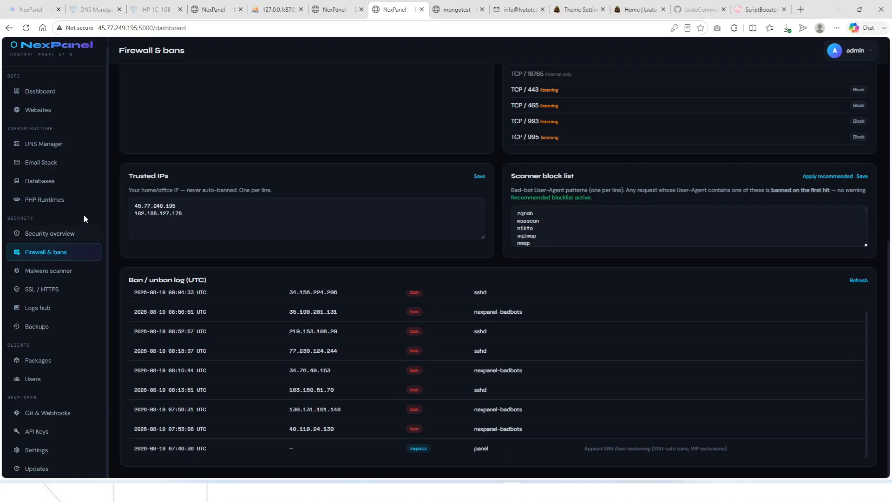
click(60, 274)
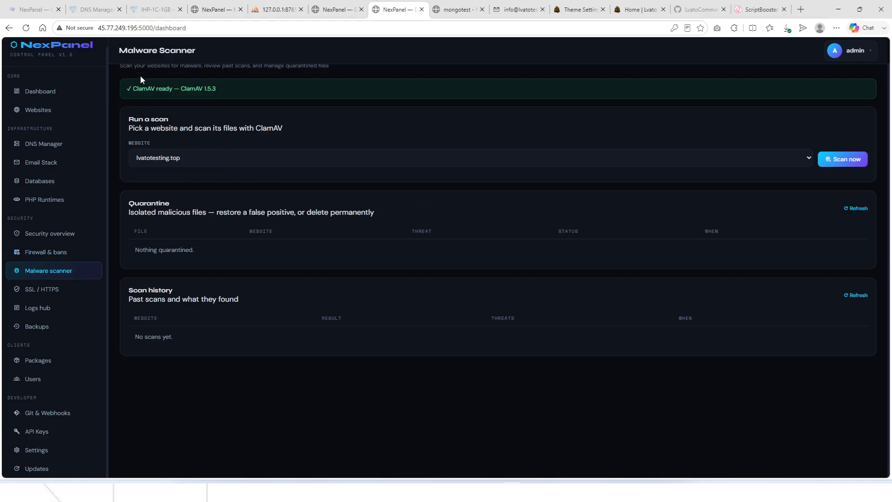
Start a ClamAV malware scan of lvatotesting.top.
scroll(140, 77, up, 1)
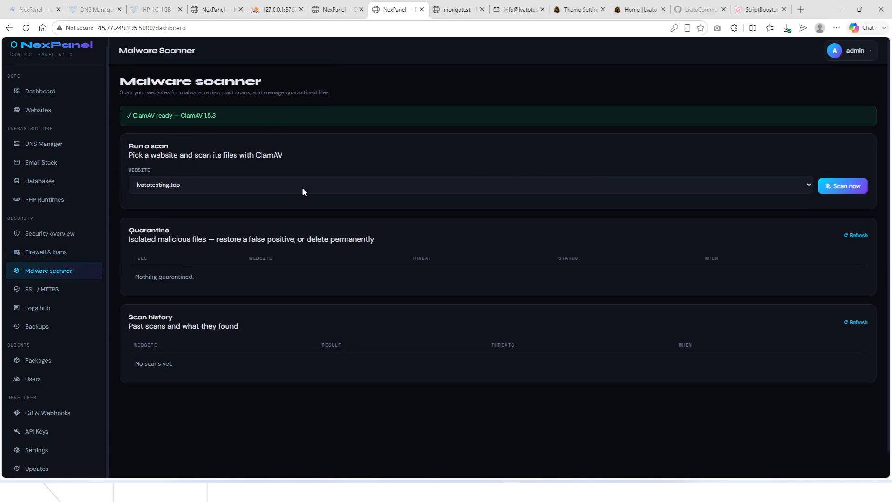
click(253, 184)
click(252, 184)
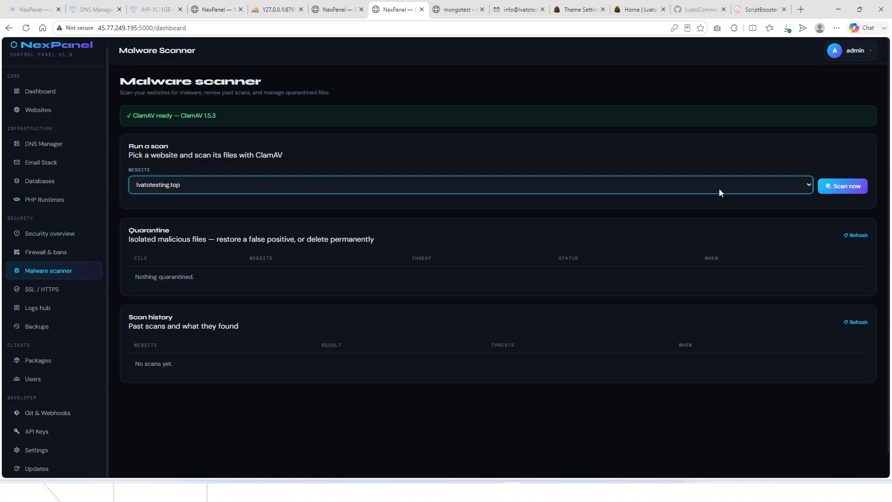
click(843, 189)
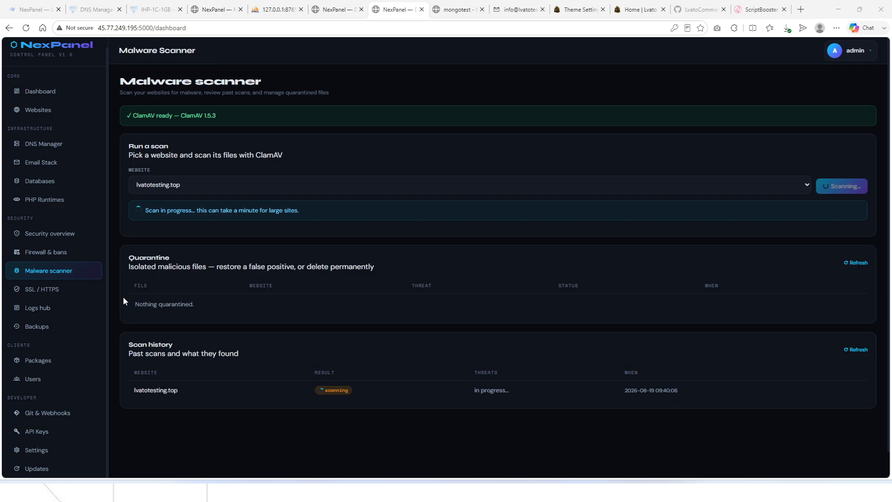
Glance at SSL / HTTPS and the running scan, then go to the Security overview.
click(49, 290)
click(69, 274)
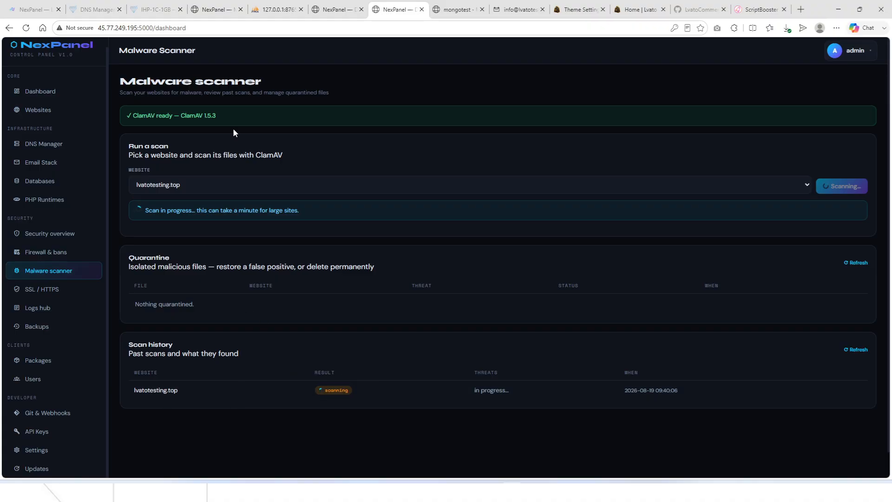
click(677, 182)
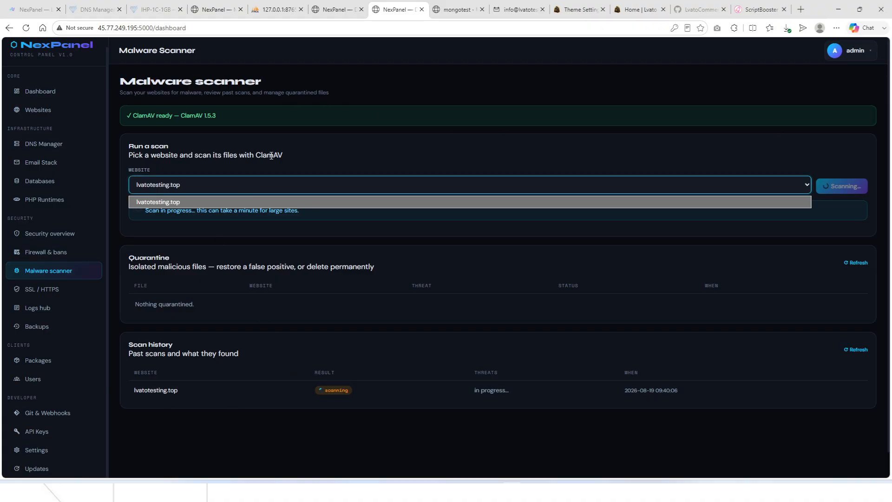
click(339, 192)
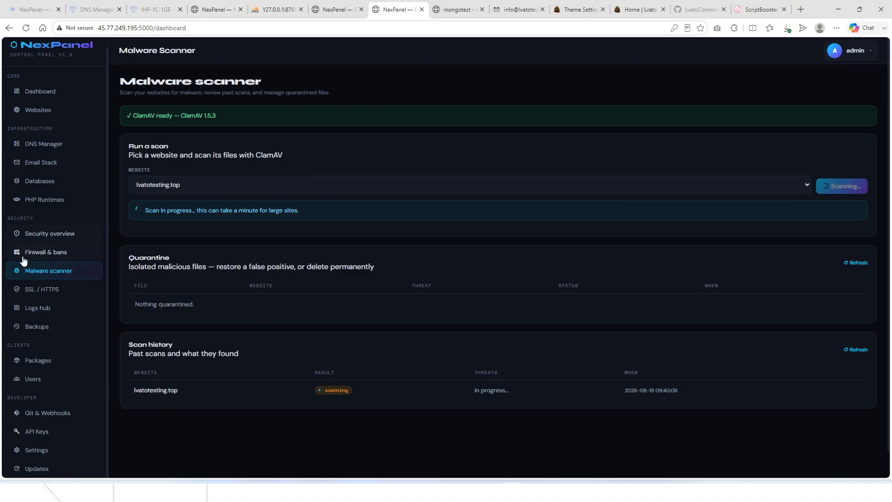
click(60, 233)
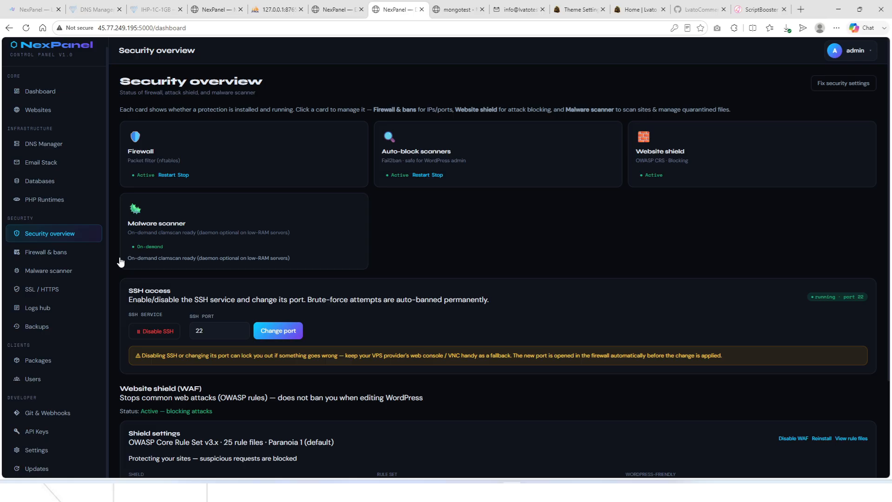
Confirm the lvatotesting.top scan is still running, then view its valid Let's Encrypt certificate.
click(149, 253)
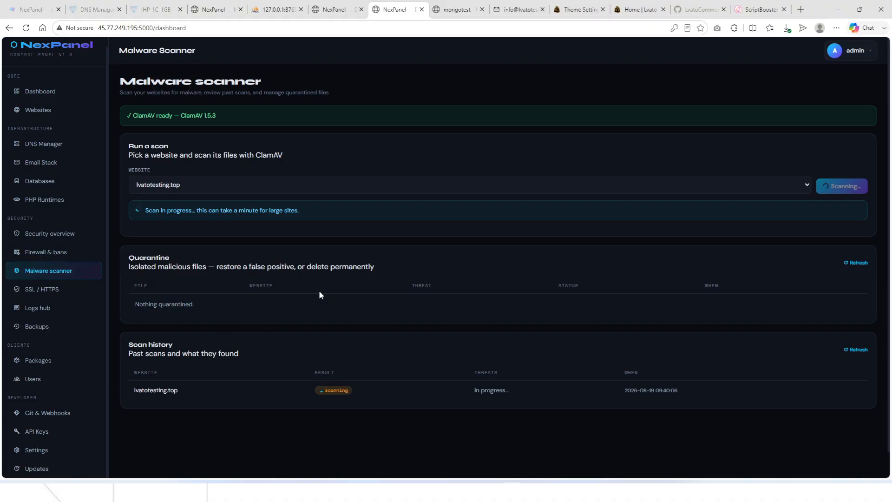
click(56, 292)
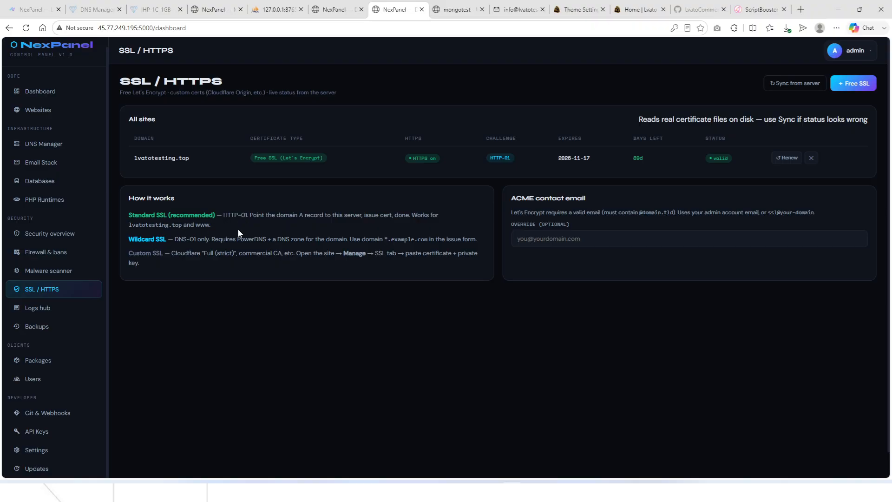
Review the Logs Hub's Activity, WAF, Visitors, Auth / SSH, Firewall bans and Agent audit tabs.
click(47, 311)
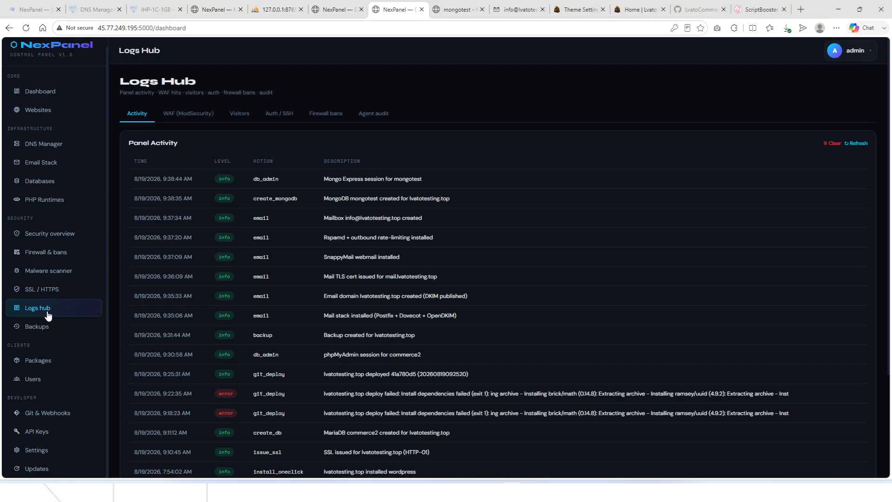
scroll(182, 223, down, 1)
scroll(182, 219, up, 5)
click(183, 115)
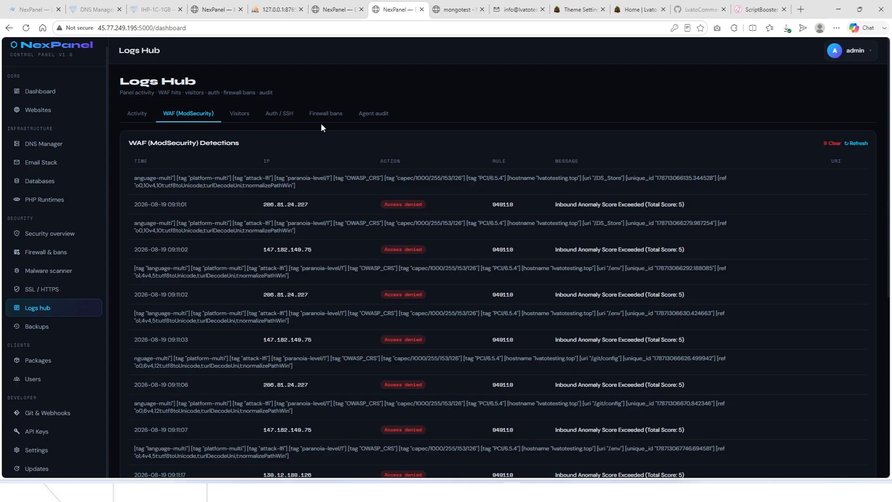
scroll(364, 269, down, 7)
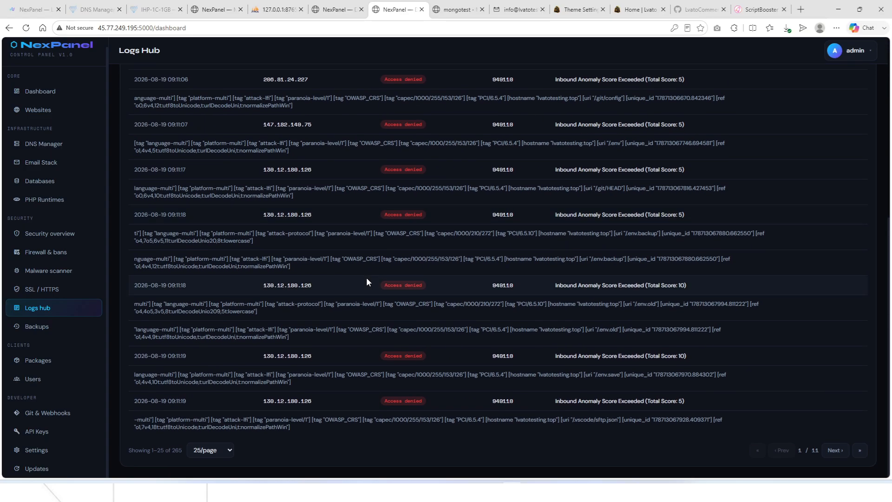
scroll(366, 277, up, 7)
click(240, 121)
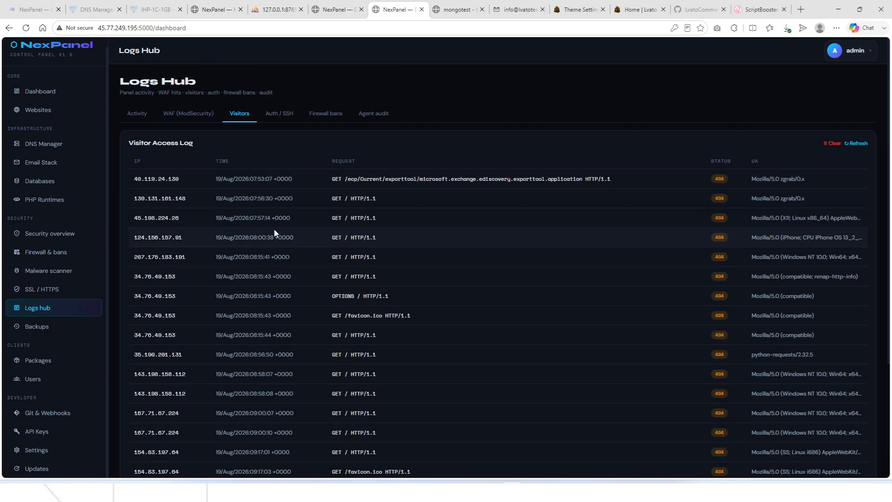
click(284, 116)
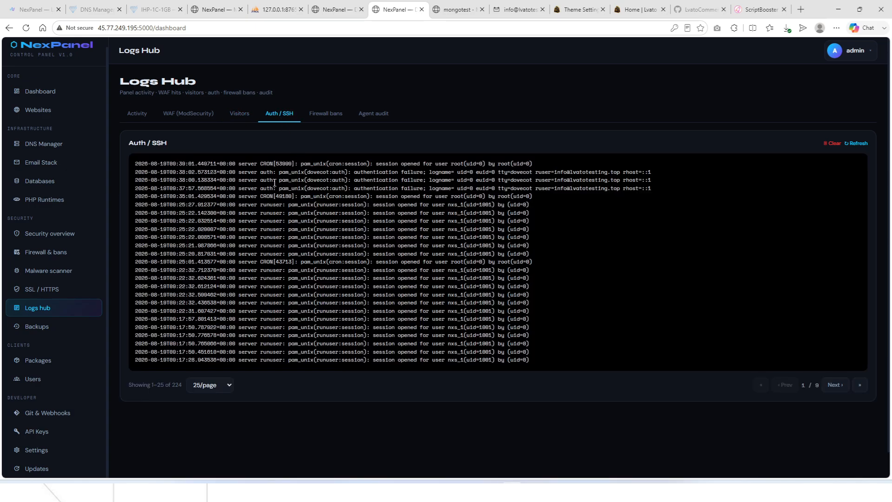
click(326, 122)
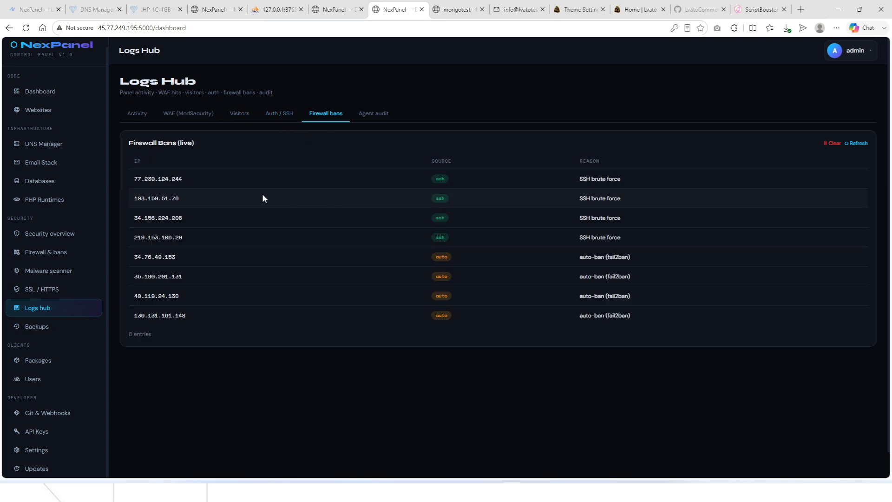
click(365, 115)
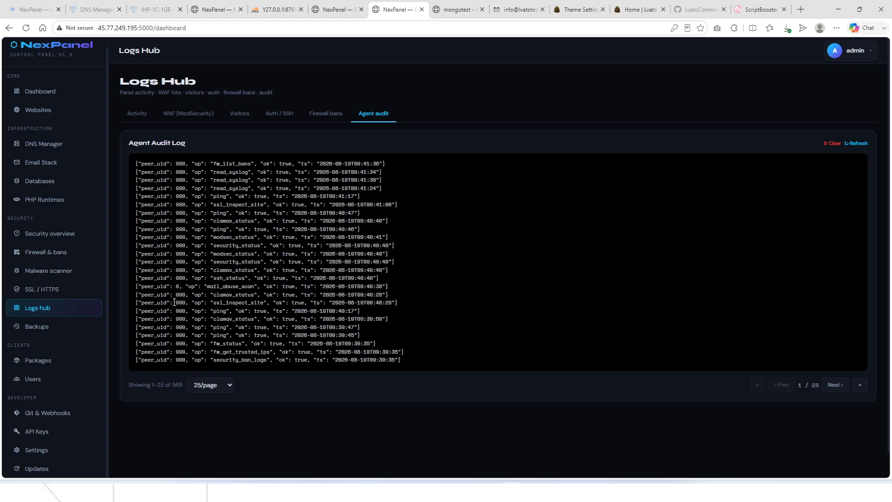
On Backups, keep the primary location on local disk and the schedule at Daily.
click(31, 326)
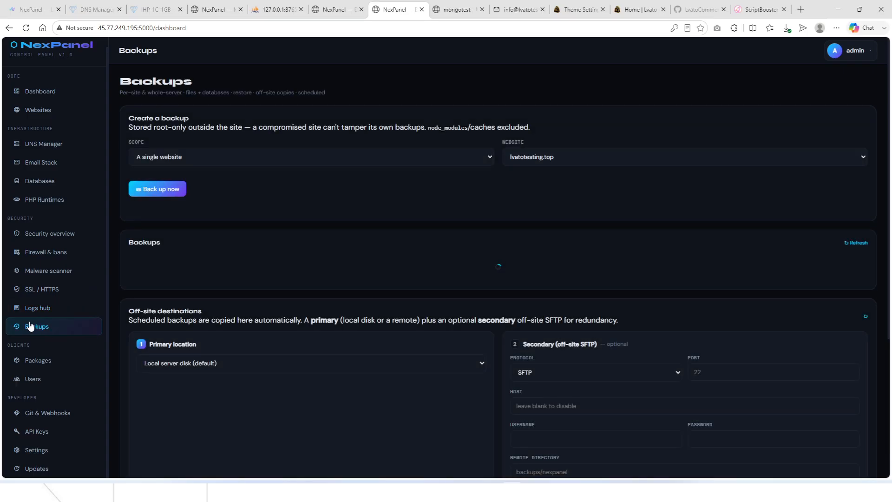
scroll(511, 241, down, 3)
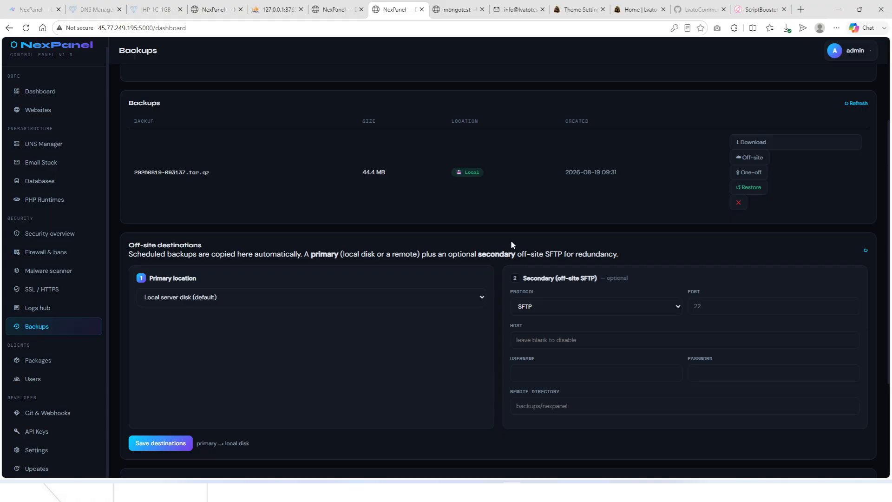
click(305, 297)
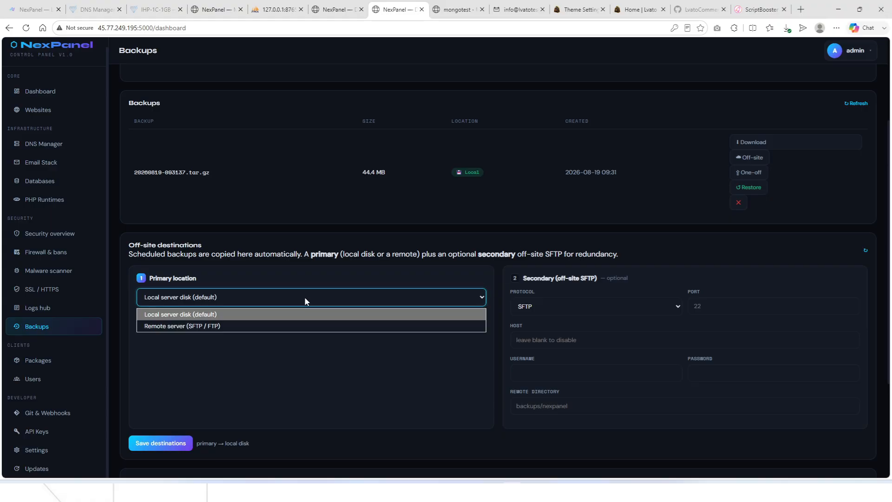
click(224, 325)
scroll(222, 325, down, 2)
click(212, 209)
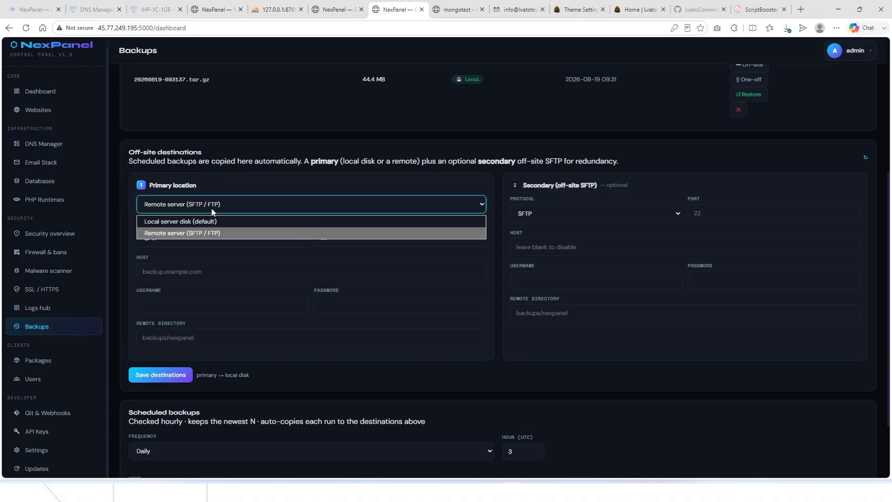
click(199, 222)
scroll(205, 284, down, 2)
click(173, 361)
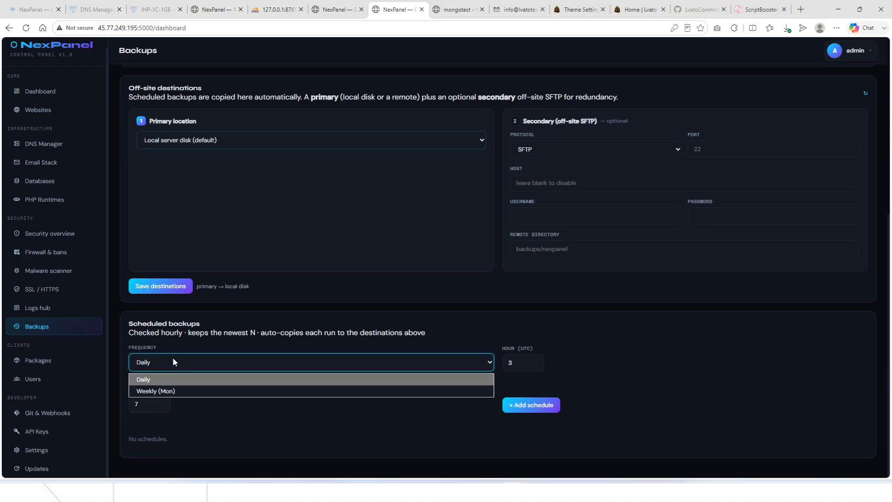
click(214, 416)
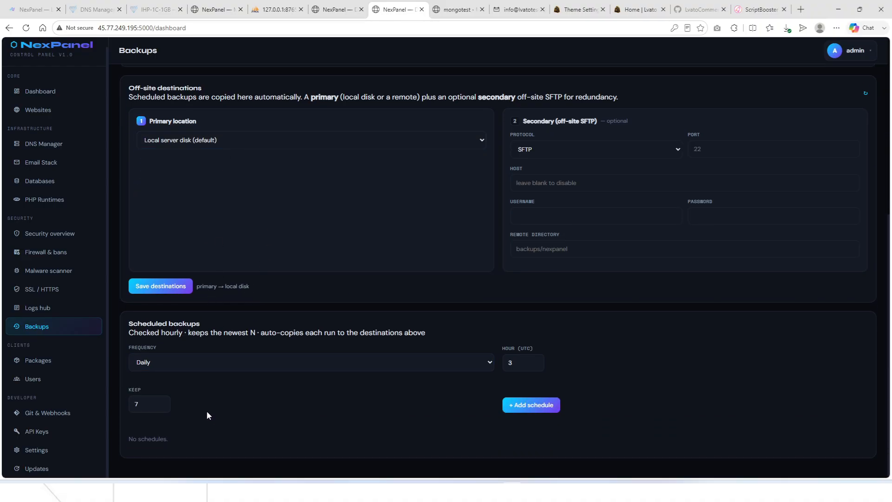
Set the secondary off-site destination's protocol to FTPS.
scroll(484, 403, up, 2)
scroll(484, 398, up, 4)
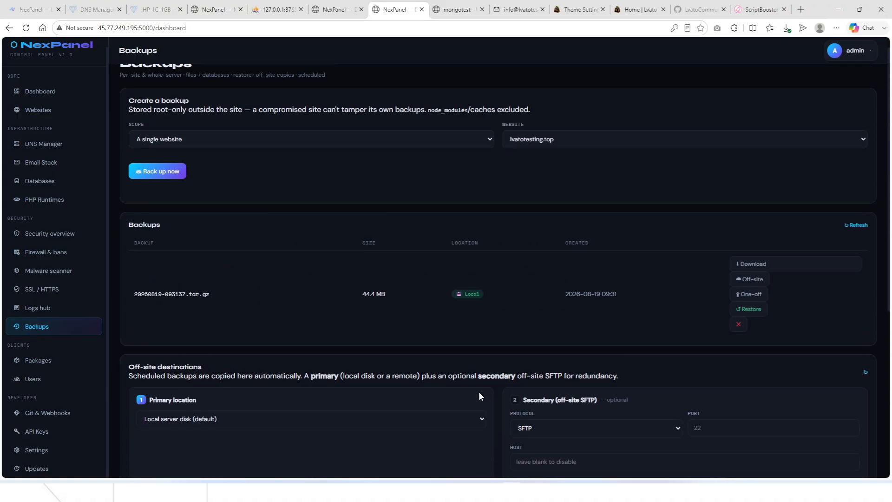
scroll(242, 189, down, 6)
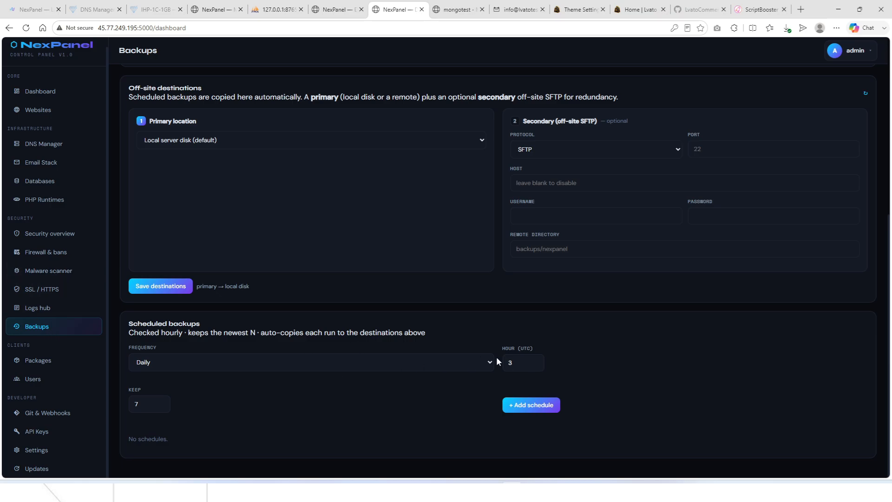
scroll(537, 195, up, 1)
click(536, 195)
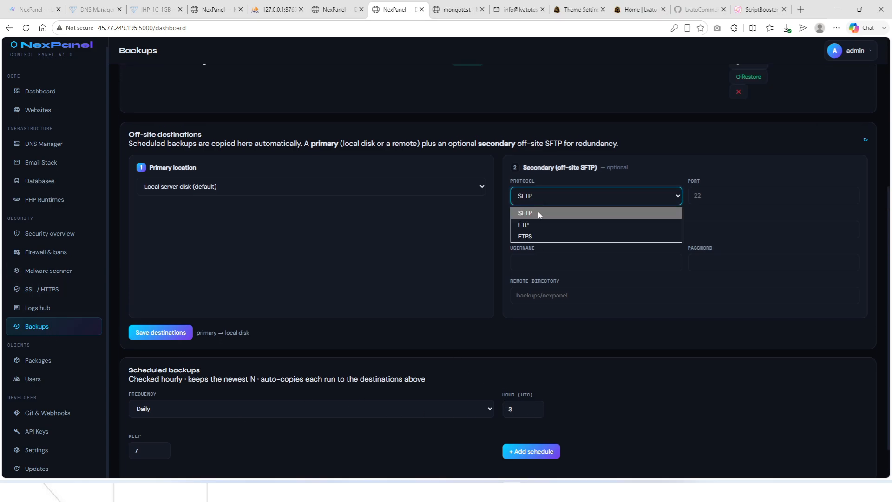
click(534, 228)
click(543, 197)
click(544, 214)
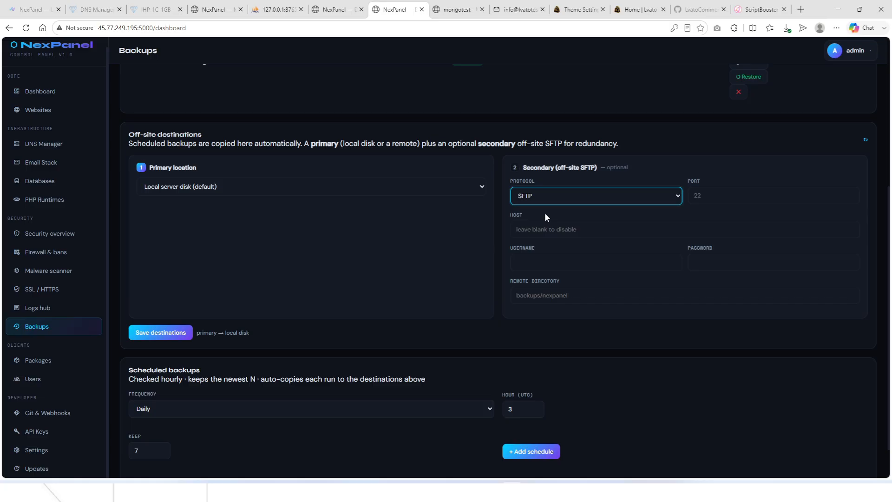
click(544, 197)
click(539, 236)
Review the Unlimited package's limits without saving, then view the hosting Users list.
click(72, 367)
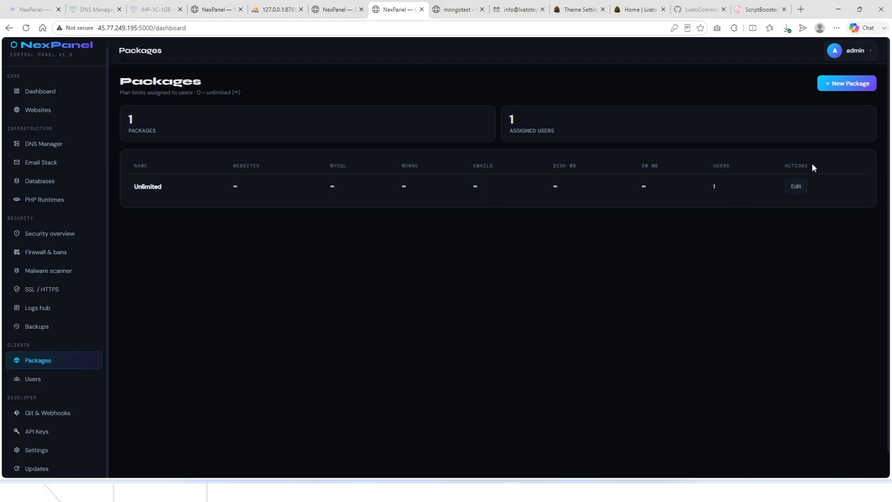
click(797, 187)
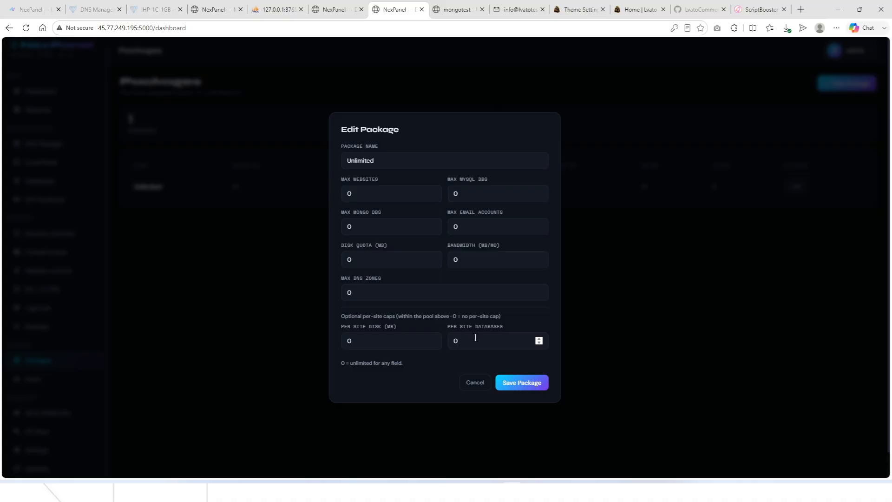
click(469, 383)
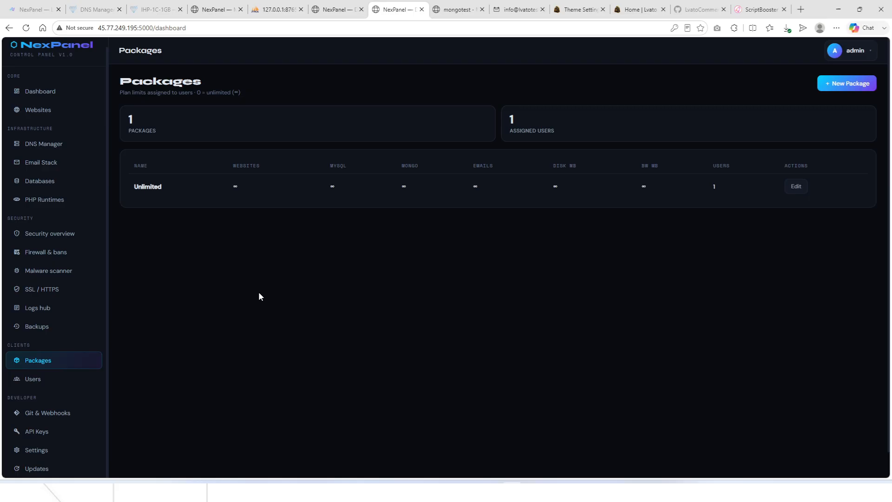
click(29, 383)
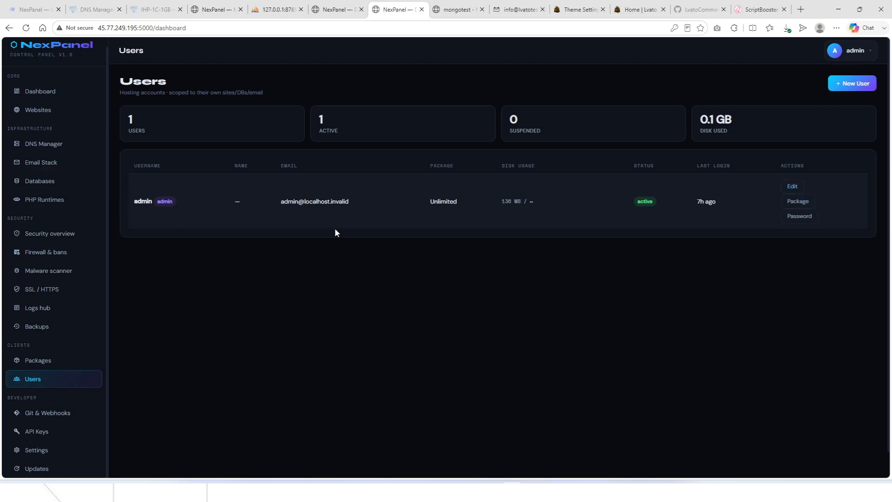
scroll(337, 232, down, 1)
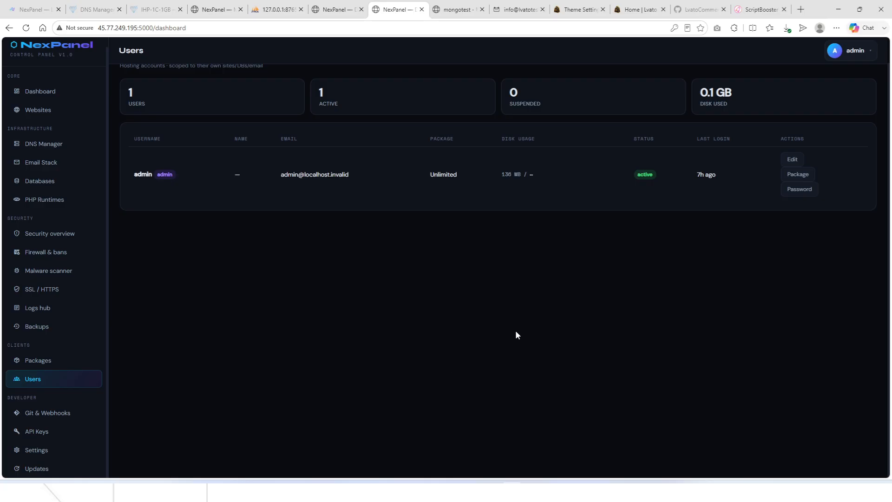
On Git & Webhooks, begin a new webhook deploy targeting lvatotesting.top.
click(48, 418)
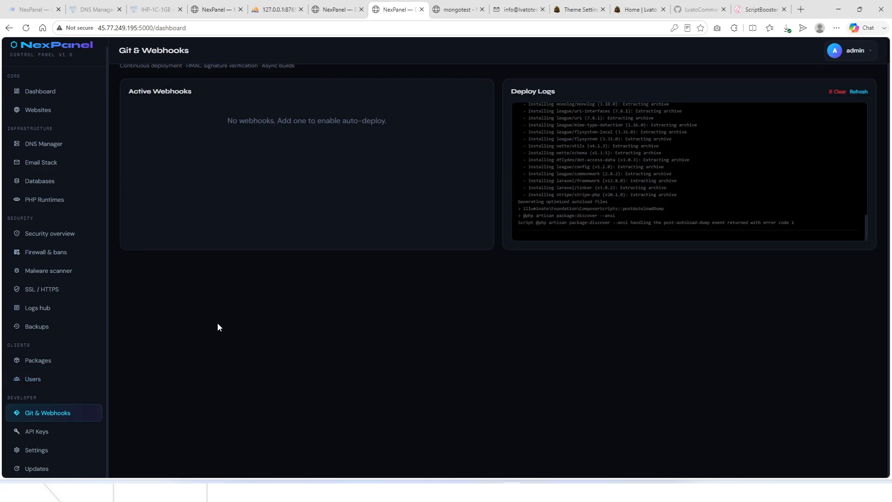
scroll(218, 326, up, 1)
click(842, 84)
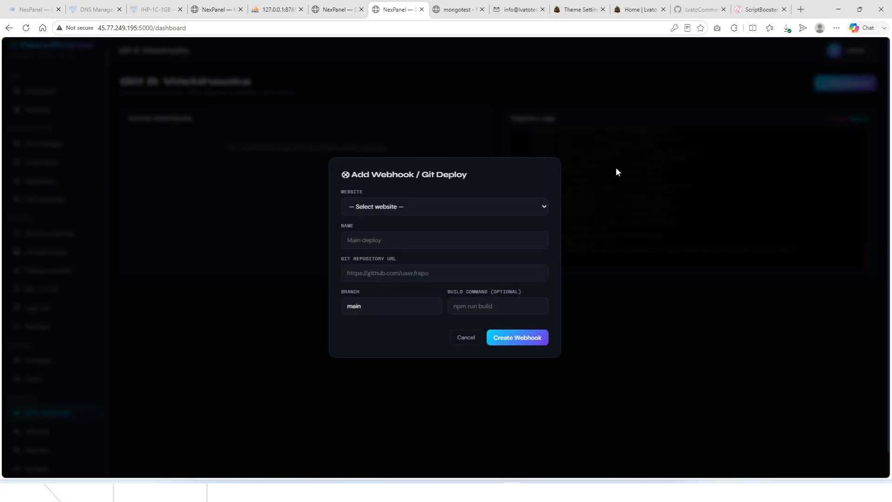
click(381, 208)
click(378, 236)
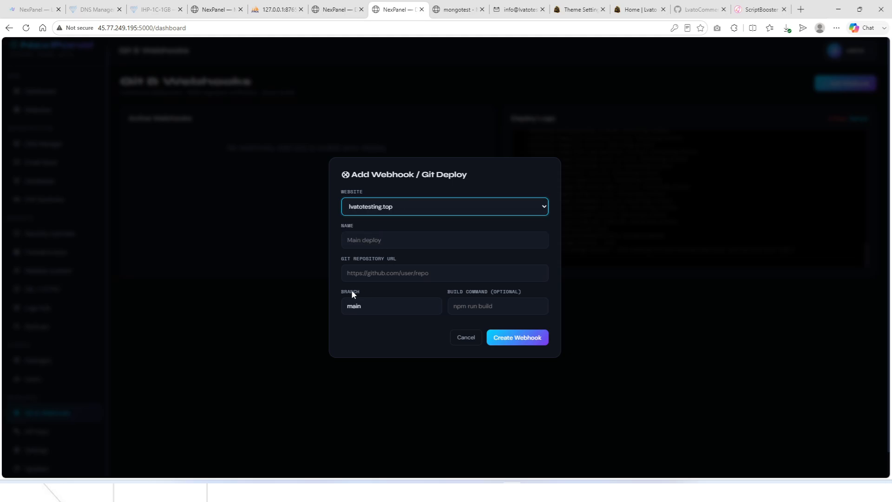
Look over the repository URL, build command and branch fields, then cancel and go to API Keys.
click(388, 277)
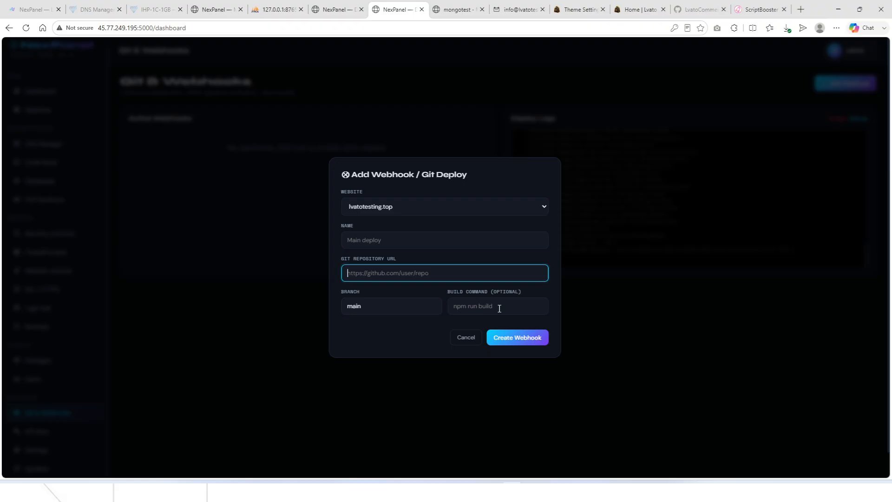
click(499, 308)
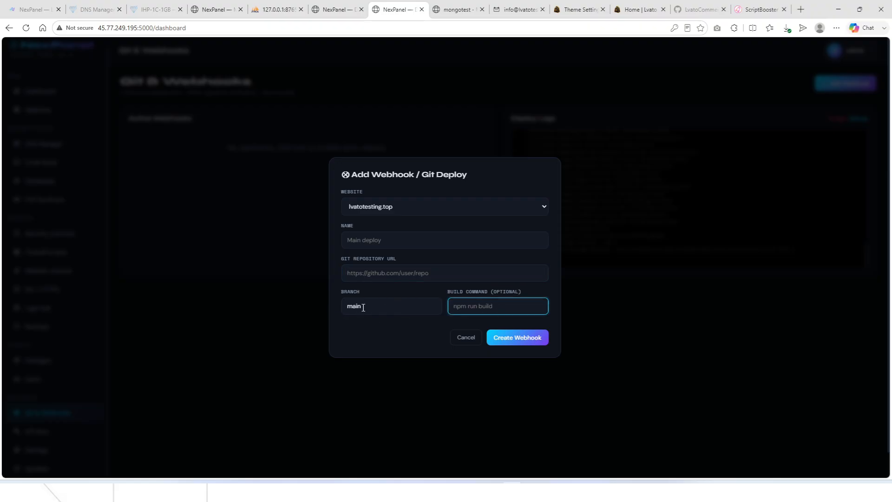
click(363, 307)
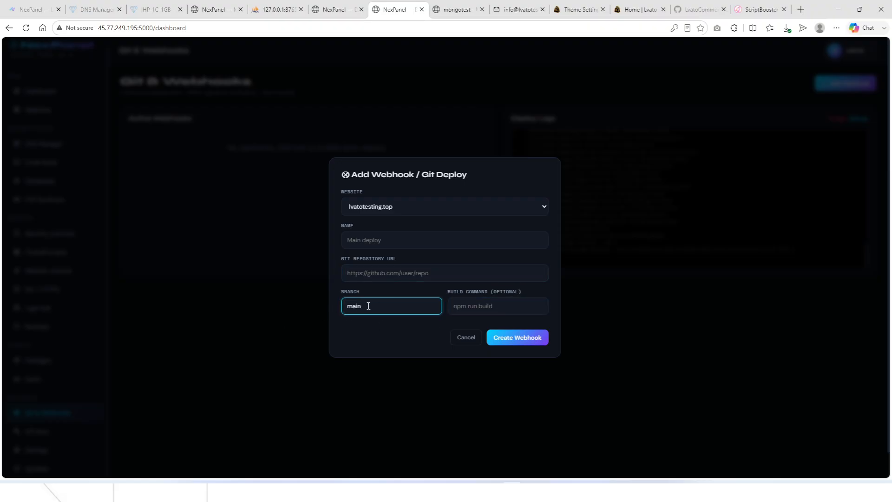
click(466, 337)
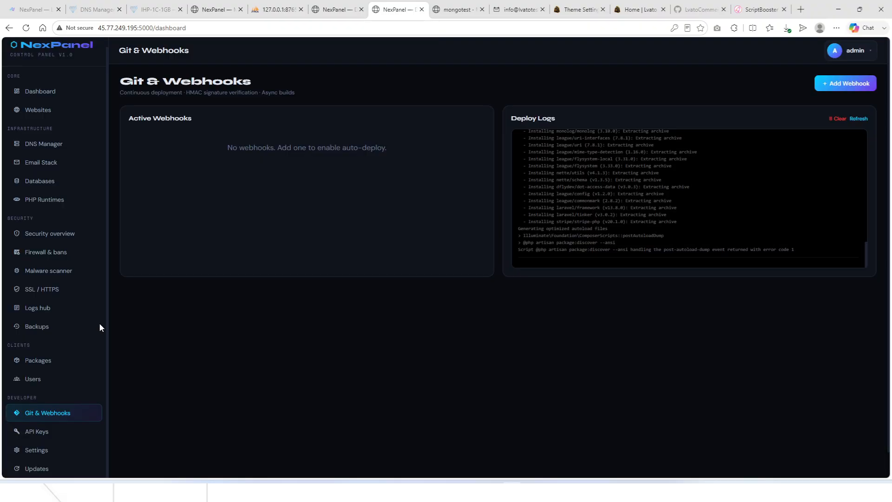
click(48, 430)
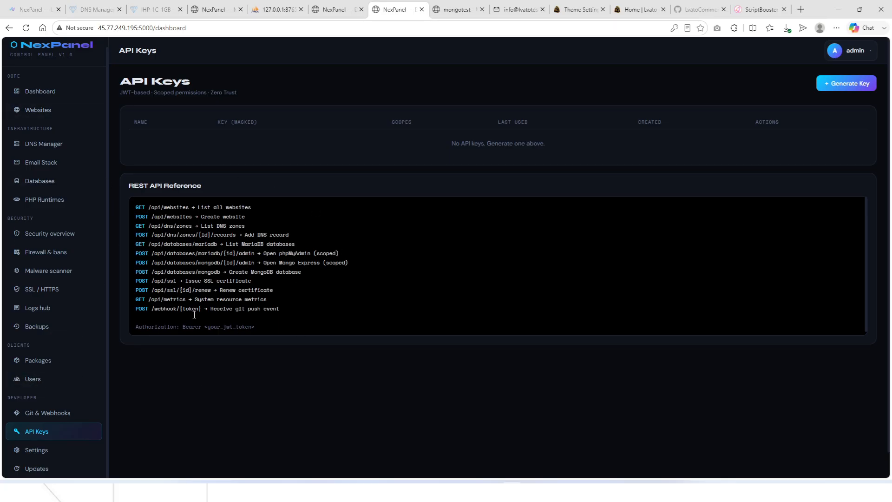
scroll(306, 285, down, 1)
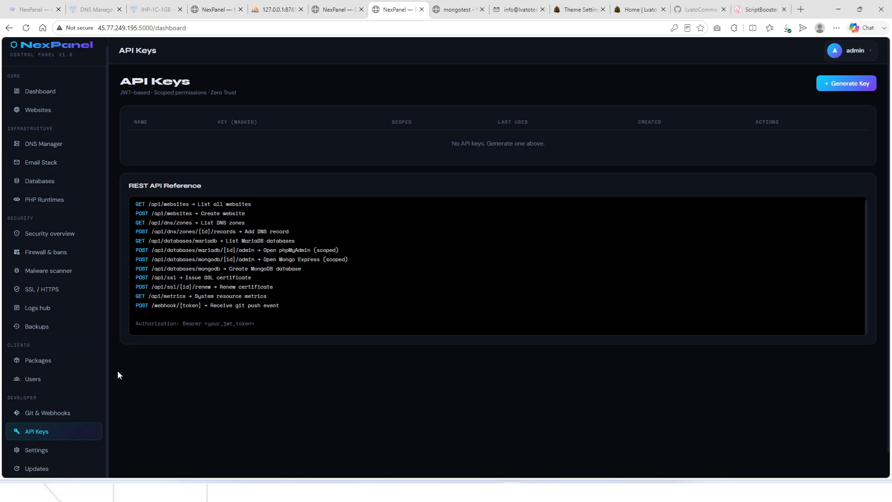
drag(55, 450, 358, 452)
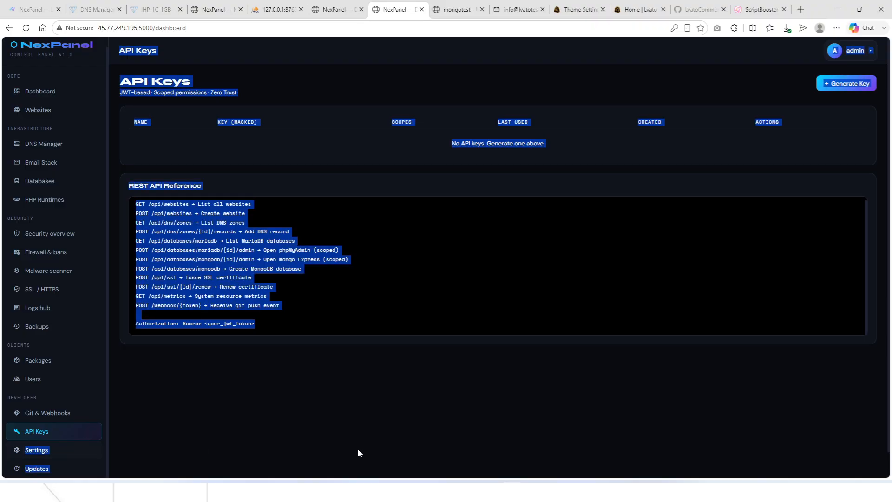
click(341, 432)
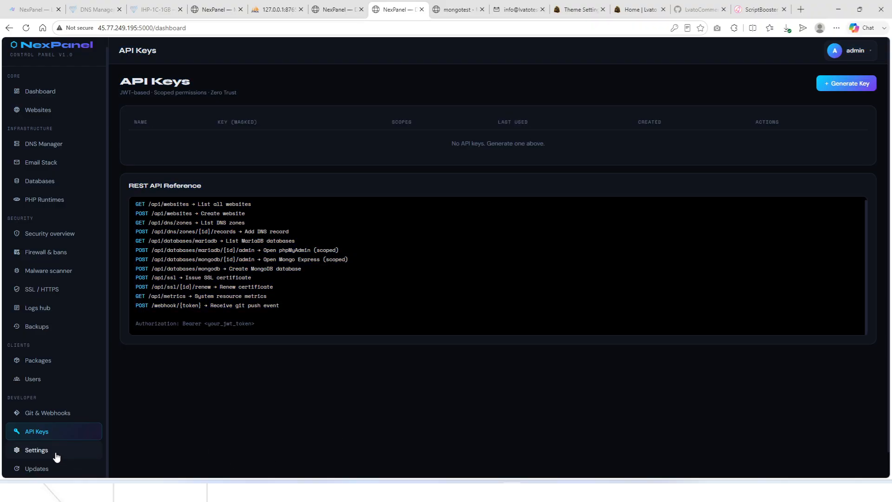
In Settings, enter ns1.lvatotesting.top and server.lvatotesting.top as hostname and PTR target.
click(55, 451)
scroll(220, 160, down, 3)
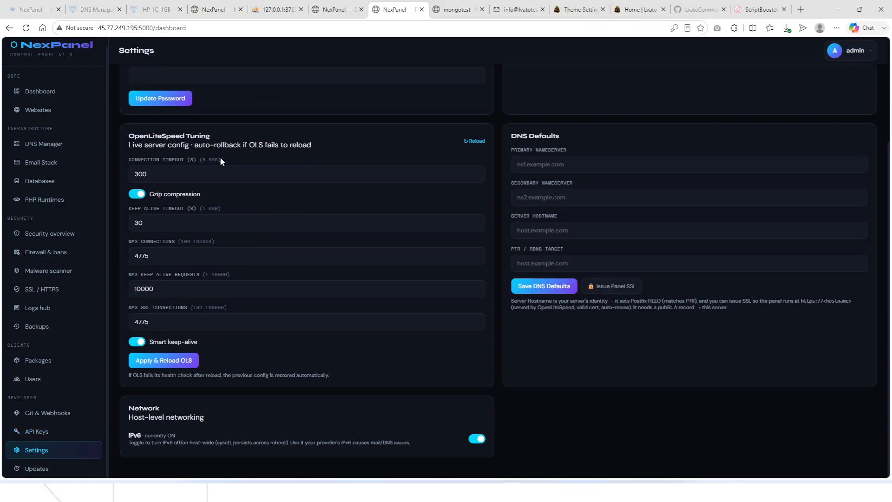
click(569, 161)
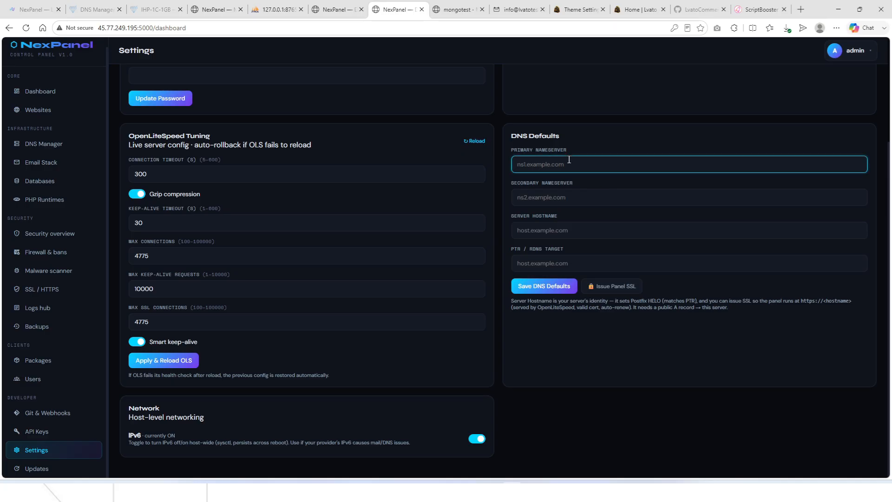
text(ns1.lvatotesting.top)
click(541, 232)
text(se)
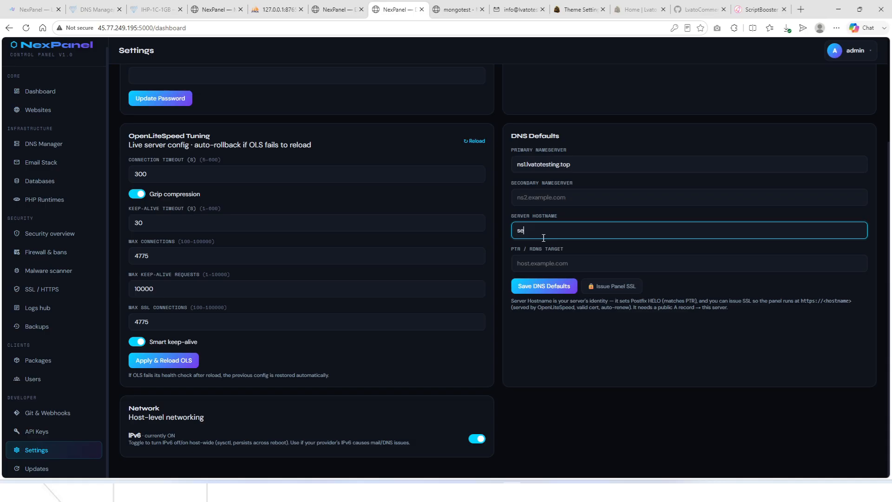
text(rver.lvatotesting.top)
click(557, 263)
text(server.lvatotesting.top)
Set the secondary nameserver to ns2.lvatotesting.top and save the DNS defaults.
click(564, 165)
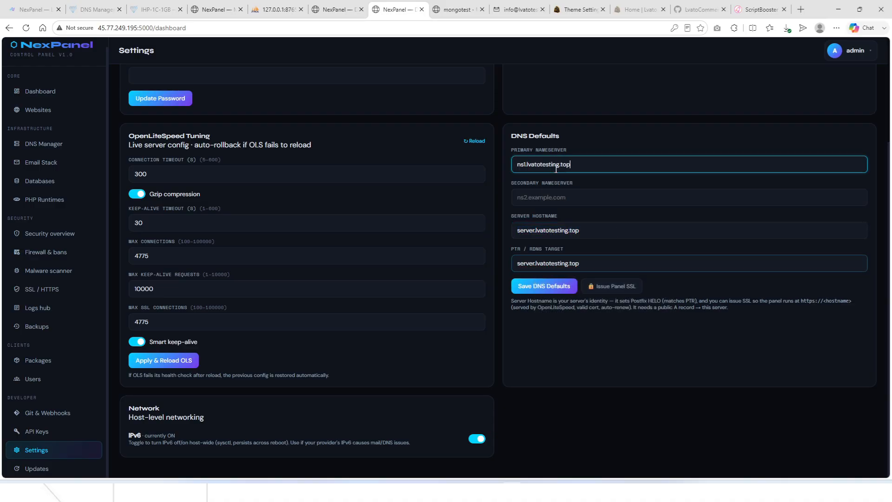
key(ctrl+a)
key(ctrl+c)
click(525, 198)
key(ctrl+v)
click(525, 197)
key(BackSpace)
text(2)
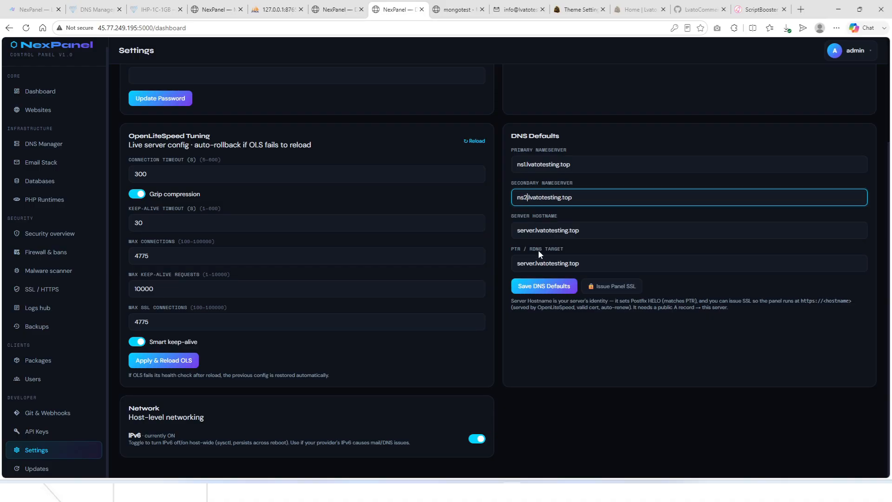
click(541, 291)
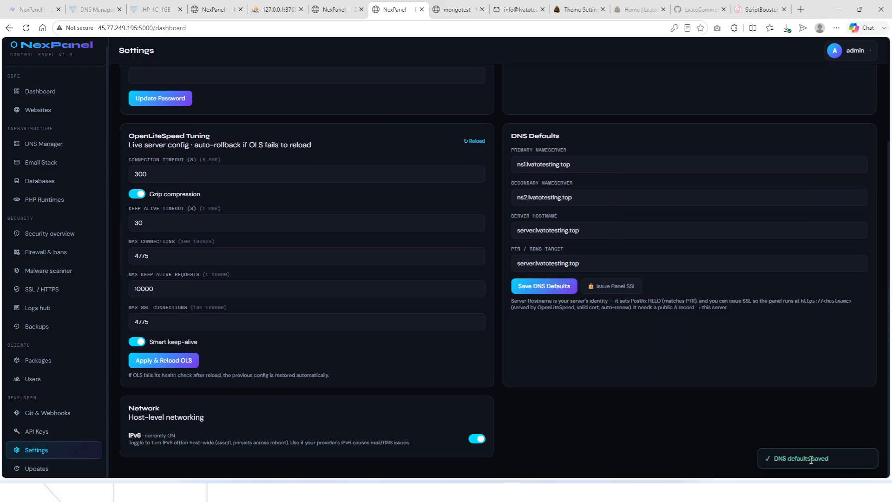
scroll(636, 393, up, 3)
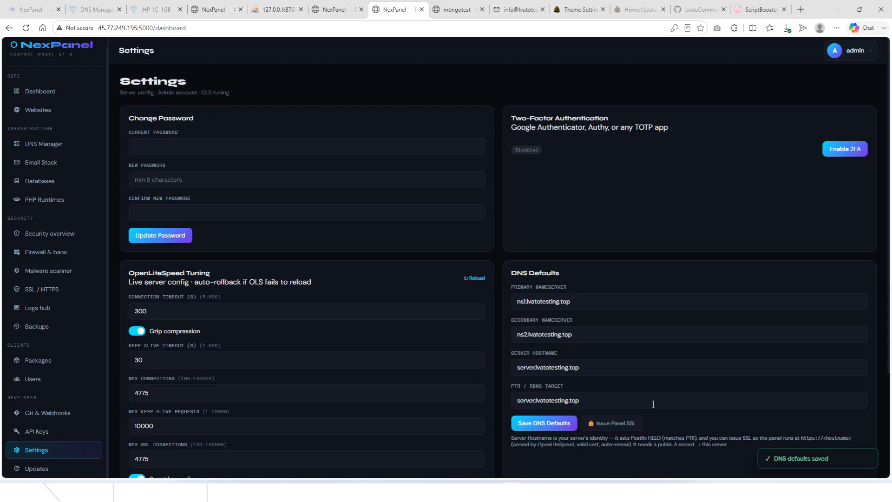
scroll(614, 369, down, 2)
Request and confirm a Let's Encrypt panel certificate for server.lvatotesting.top, then read the error.
click(613, 330)
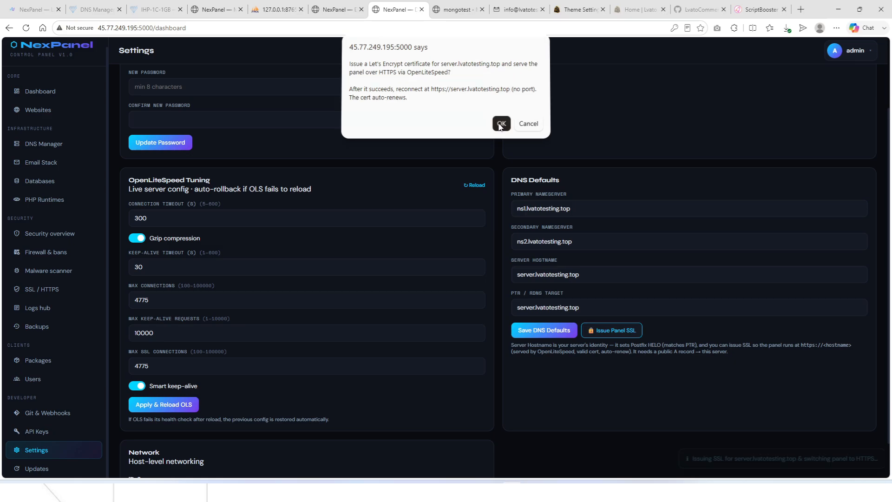
click(501, 125)
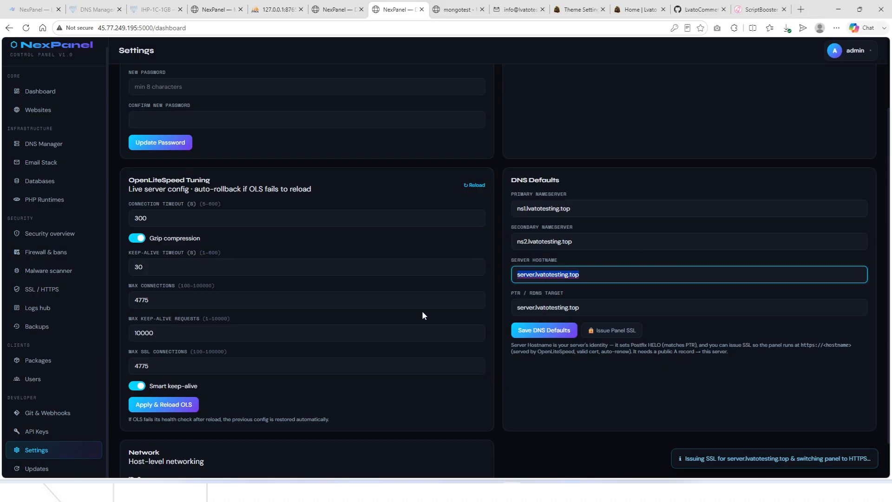
scroll(779, 445, down, 1)
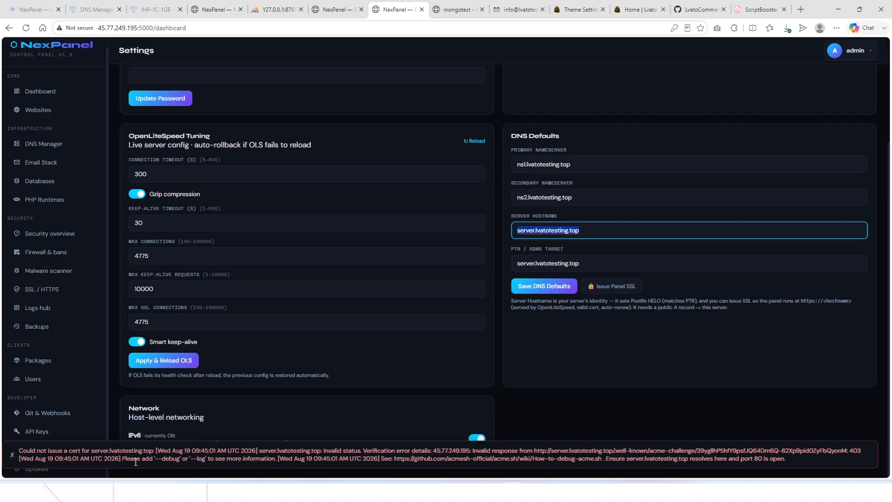
click(575, 432)
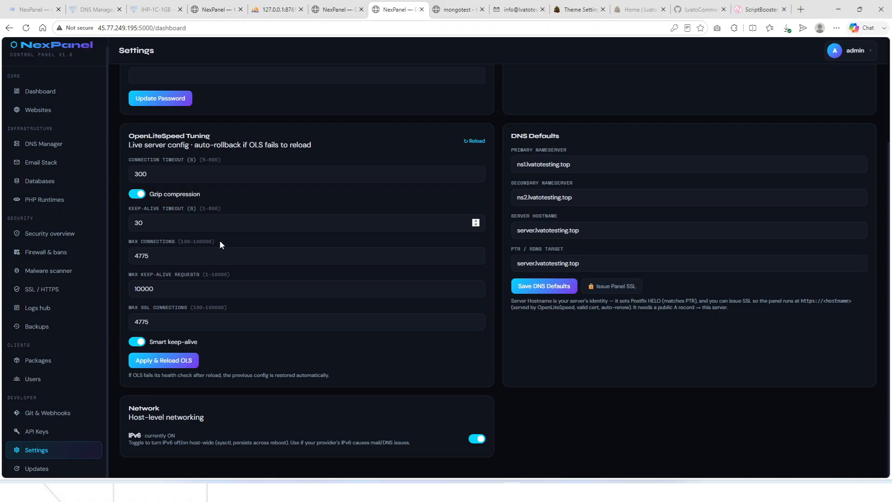
scroll(221, 244, up, 3)
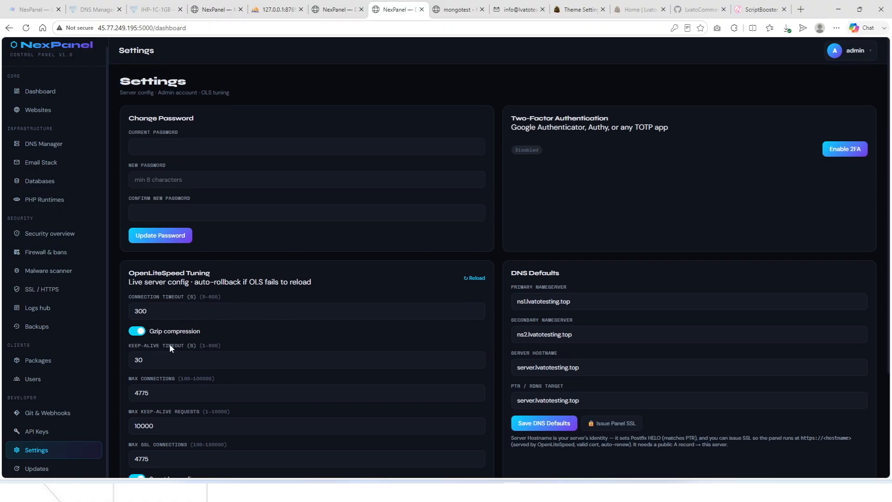
scroll(263, 293, down, 3)
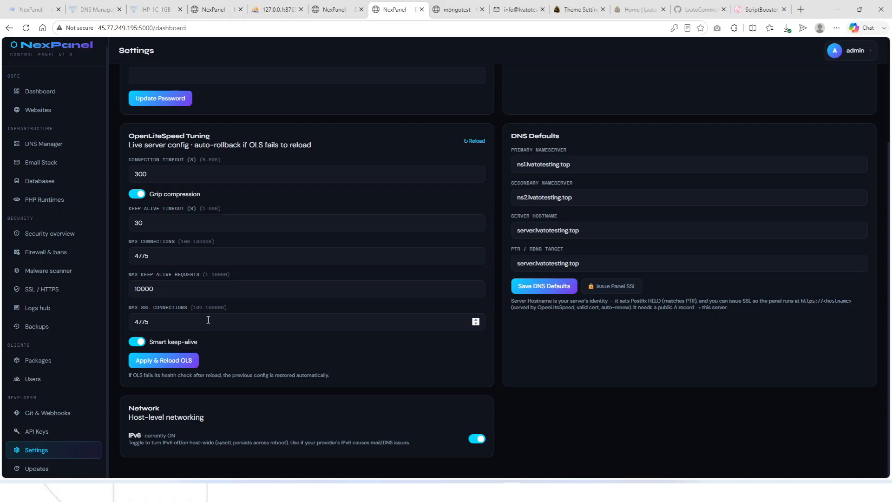
Open the Updates page and decline the browser's offer to save the password.
click(32, 470)
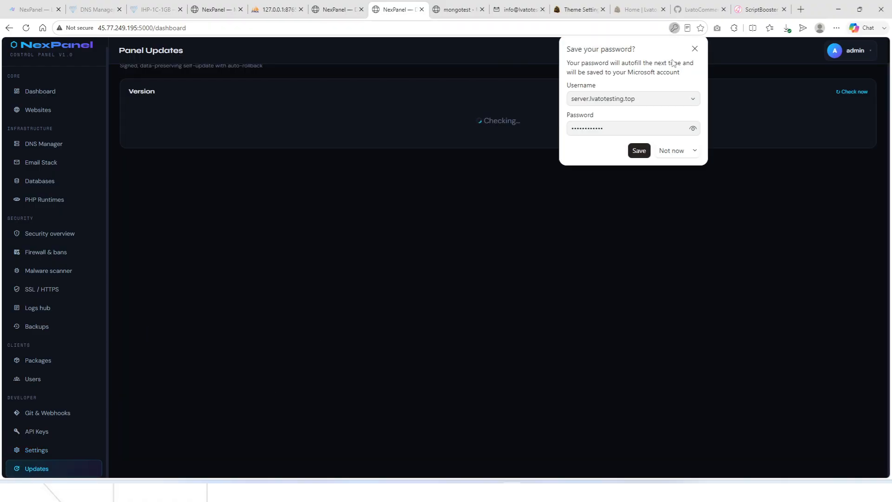
click(694, 48)
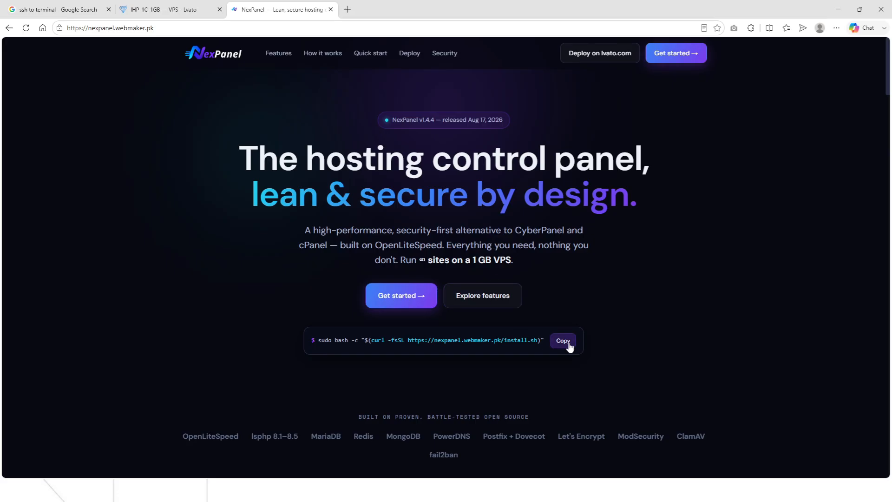
Paste the NexPanel install.sh command with --host 0.0.0.0 at the maximized terminal's root prompt.
click(566, 343)
key(alt+Tab)
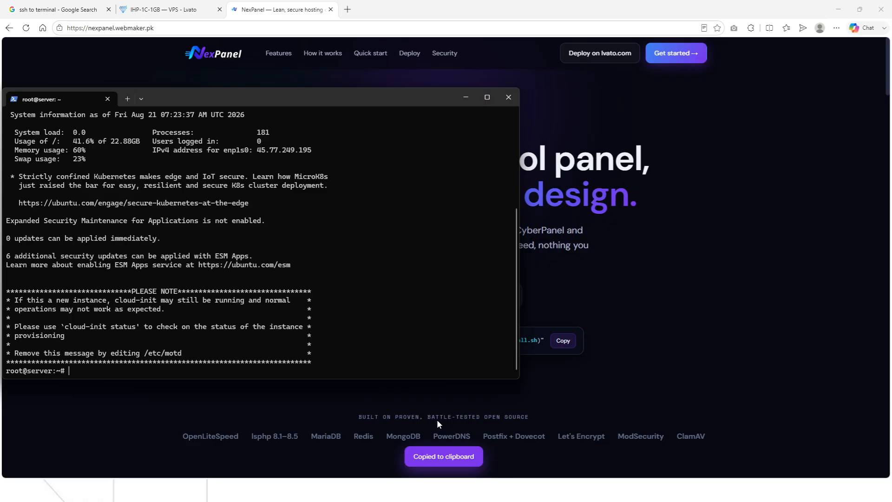
click(478, 95)
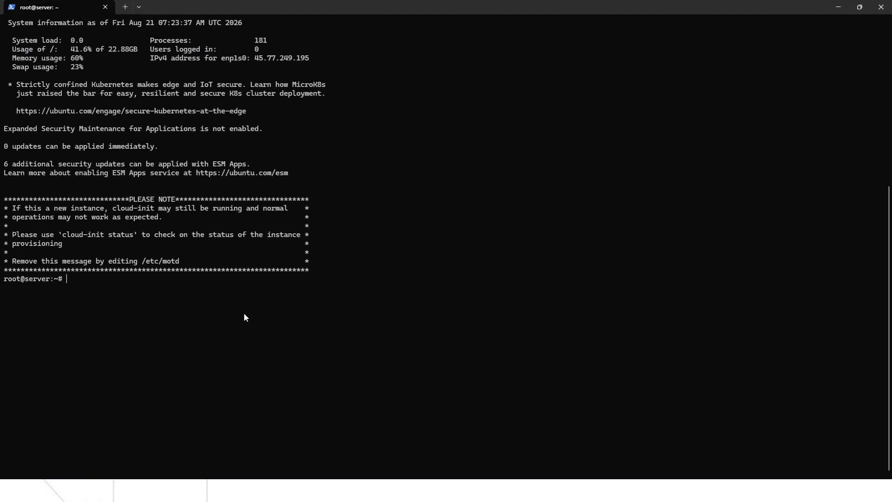
key(ctrl+v)
key(Right)
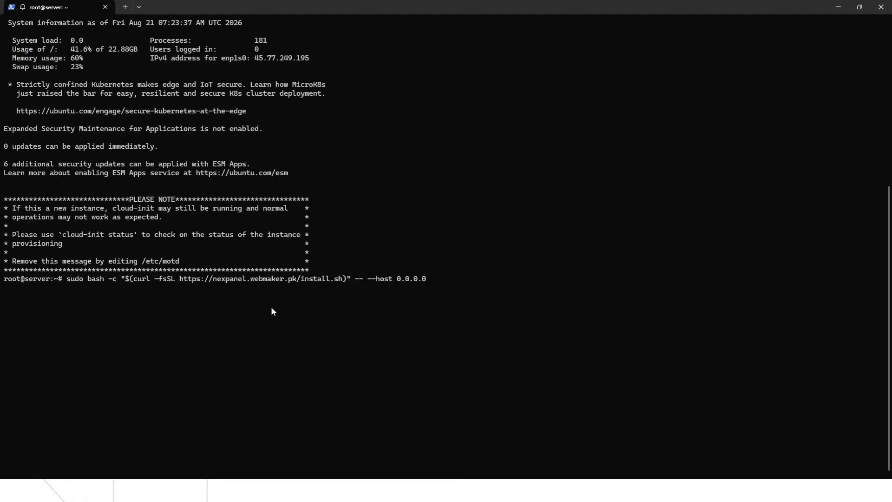